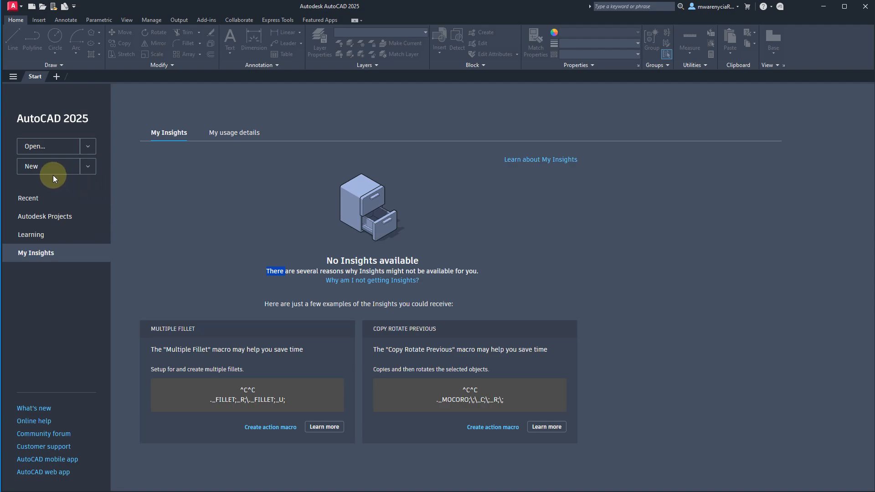
# Create a new drawing and set its length units to Architectural
pyautogui.click(45, 169)
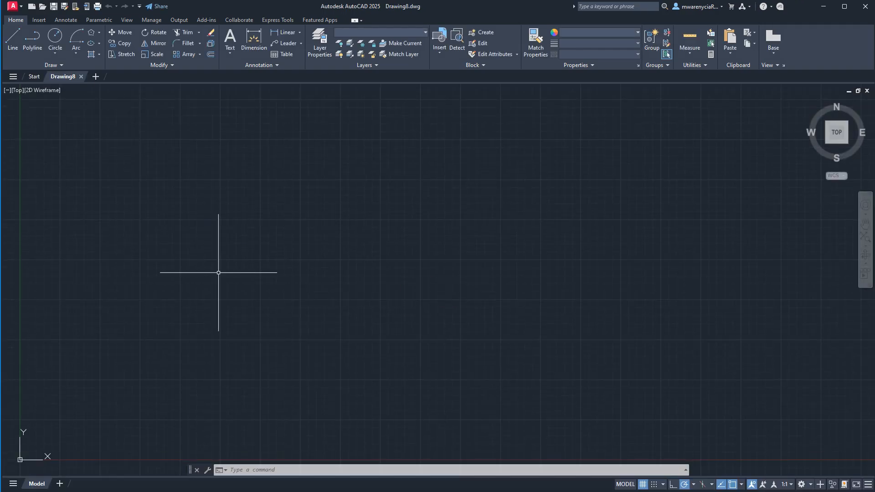
pyautogui.click(511, 294)
pyautogui.press('Escape')
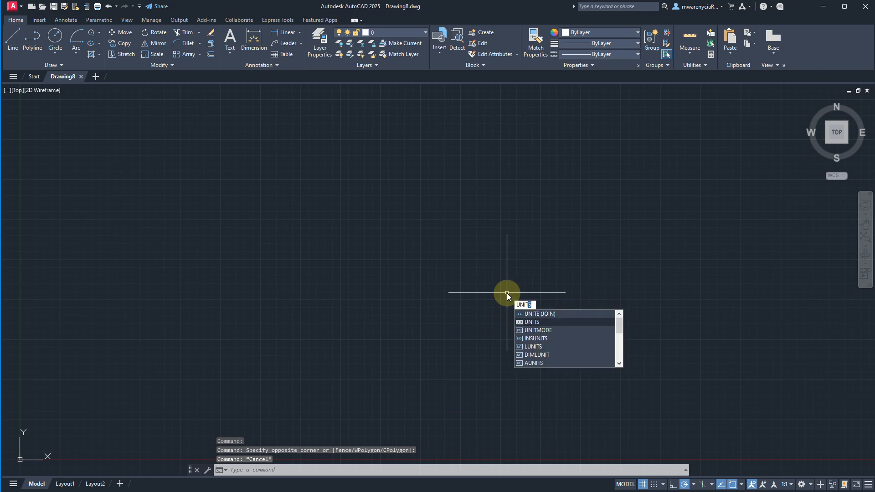
pyautogui.press('Return')
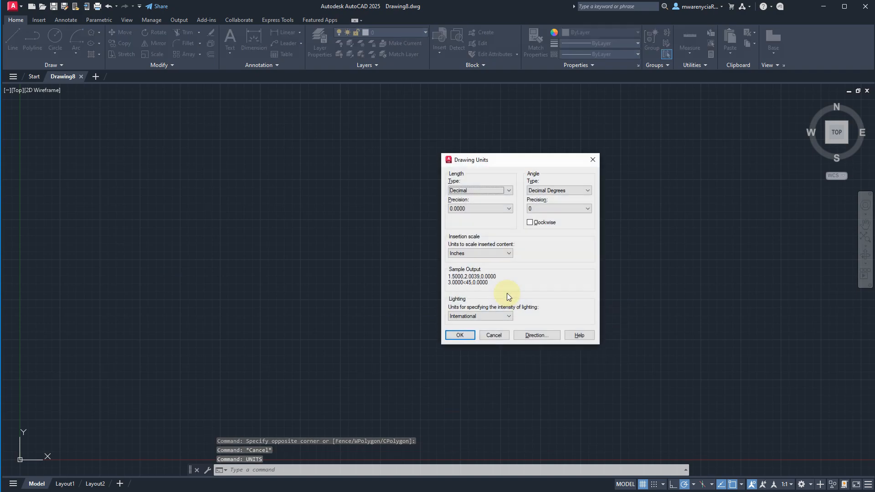
pyautogui.click(468, 191)
pyautogui.click(472, 199)
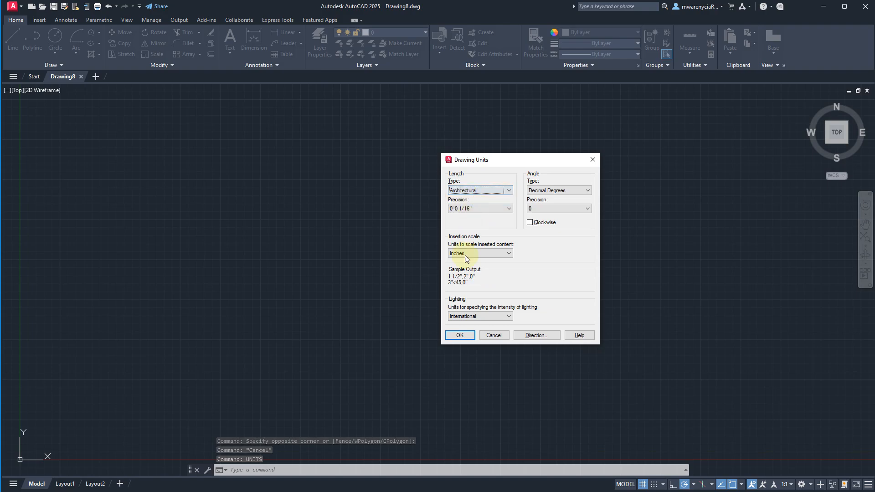
pyautogui.click(459, 335)
# Start the room outline as a polyline above and right of the origin, running 20' to the right and 15' upward
pyautogui.moveTo(390, 322); pyautogui.dragTo(319, 309, button='middle')
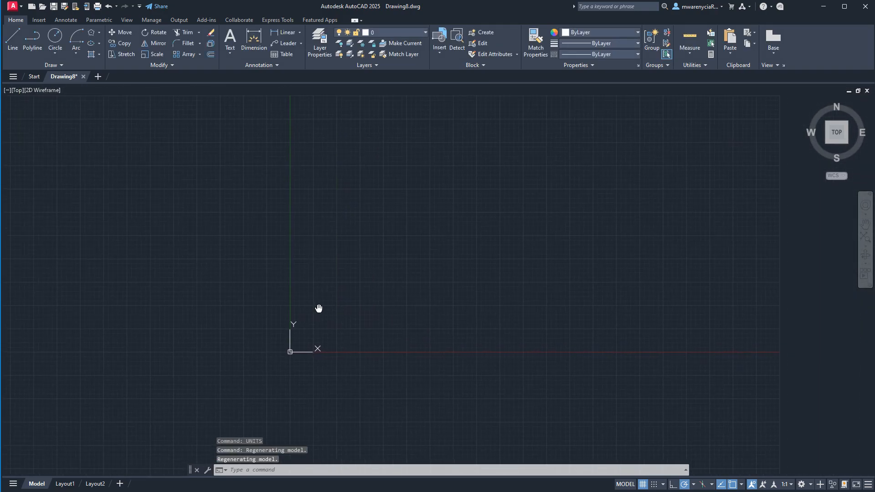
pyautogui.press('Escape')
pyautogui.write('p')
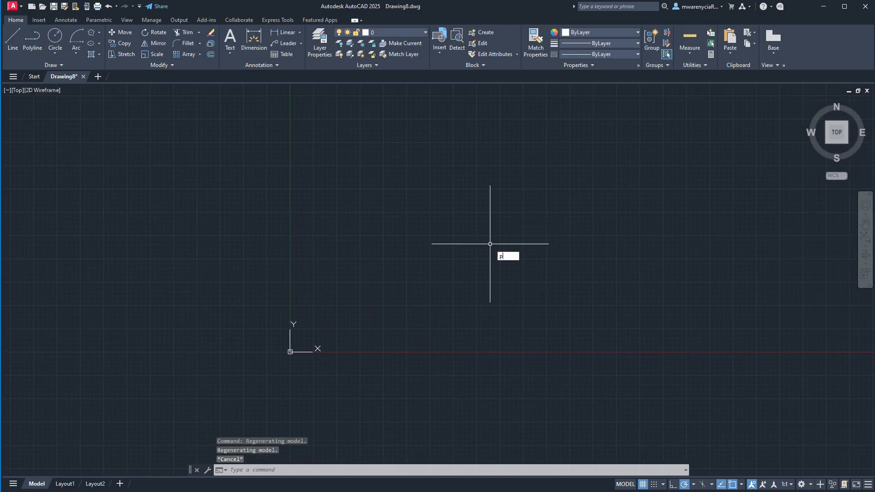
pyautogui.write('l')
pyautogui.press('Return')
pyautogui.click(382, 289)
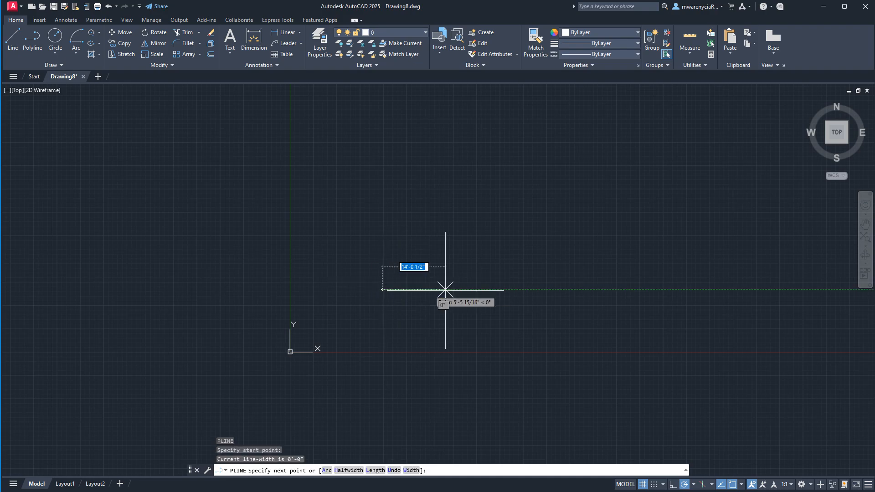
pyautogui.write("20'")
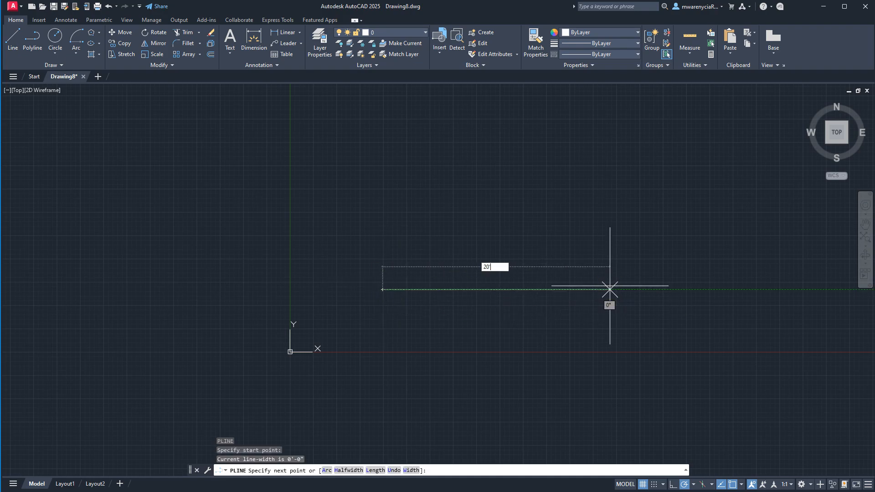
pyautogui.press('Return')
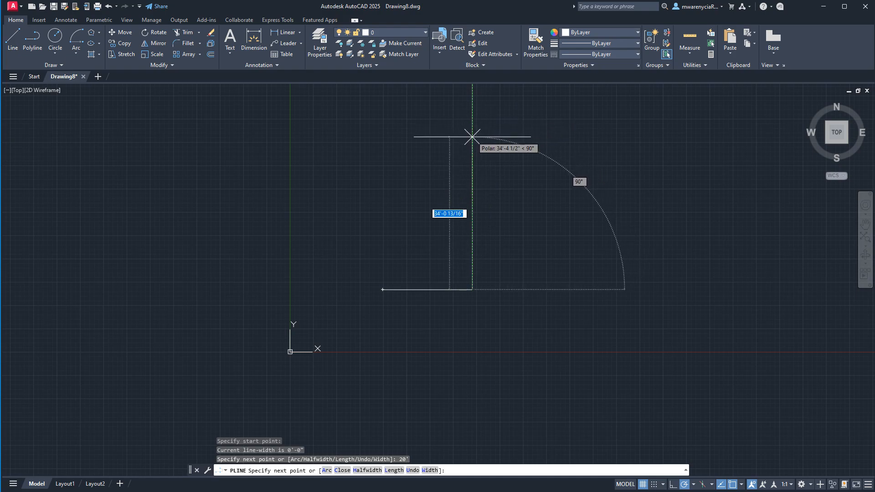
pyautogui.write("15'")
pyautogui.press('Return')
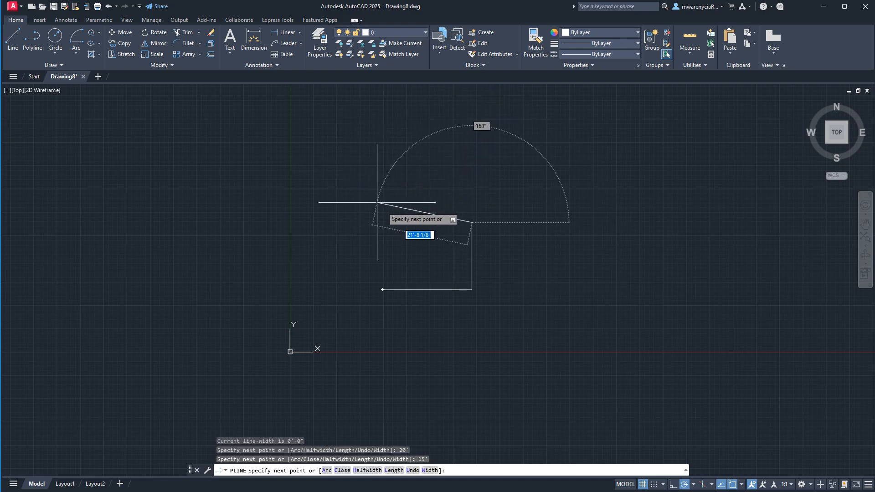
# Continue the outline polyline 10' to the left and 5' downward
pyautogui.scroll(5, 410, 224)
pyautogui.write('1')
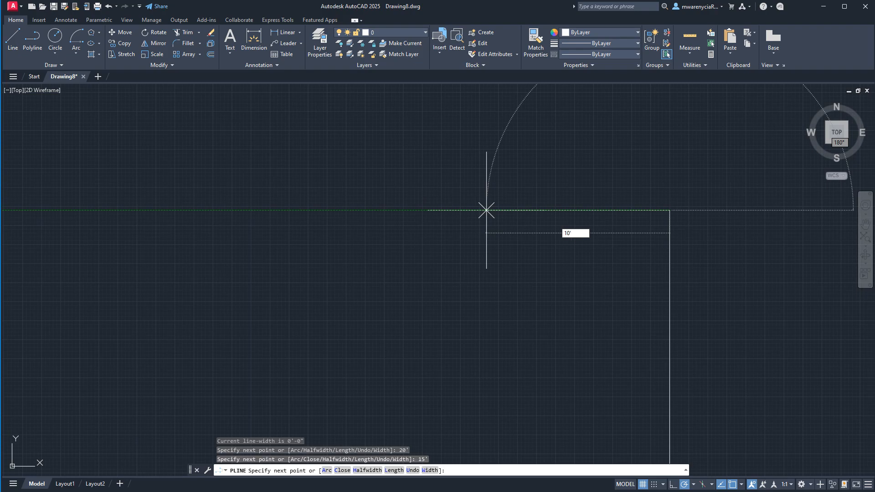
pyautogui.write("0'")
pyautogui.press('Return')
pyautogui.write("5'")
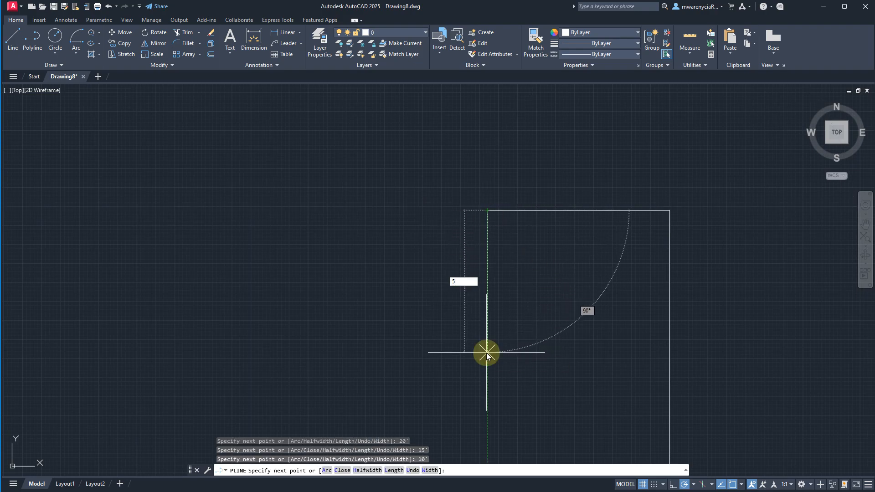
pyautogui.press('Return')
# Extend the outline horizontally left until it aligns with the start point, and close the polyline
pyautogui.moveTo(196, 304); pyautogui.dragTo(209, 229, button='middle')
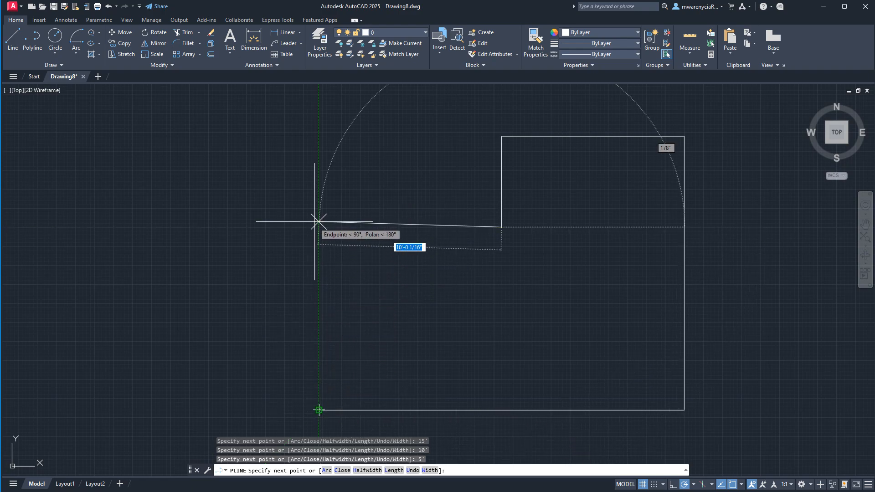
pyautogui.click(318, 227)
pyautogui.write('cl')
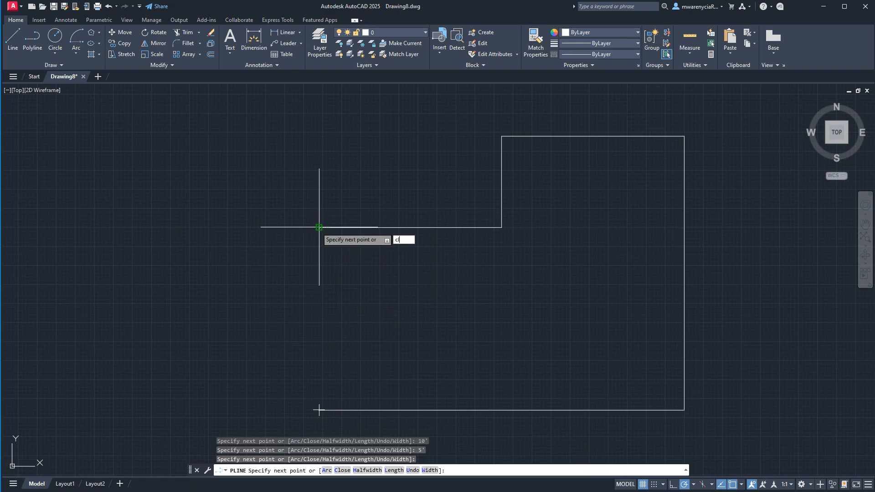
pyautogui.press('Return')
pyautogui.press('Escape')
# Offset the closed outline 6" inward to form the exterior wall thickness
pyautogui.moveTo(533, 287); pyautogui.dragTo(396, 211, button='middle')
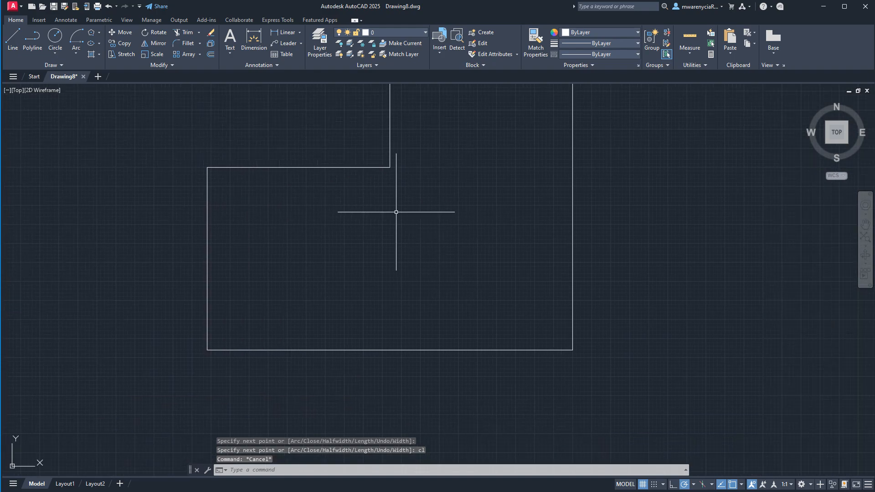
pyautogui.moveTo(461, 244); pyautogui.dragTo(455, 279, button='middle')
pyautogui.click(455, 279)
pyautogui.click(231, 166)
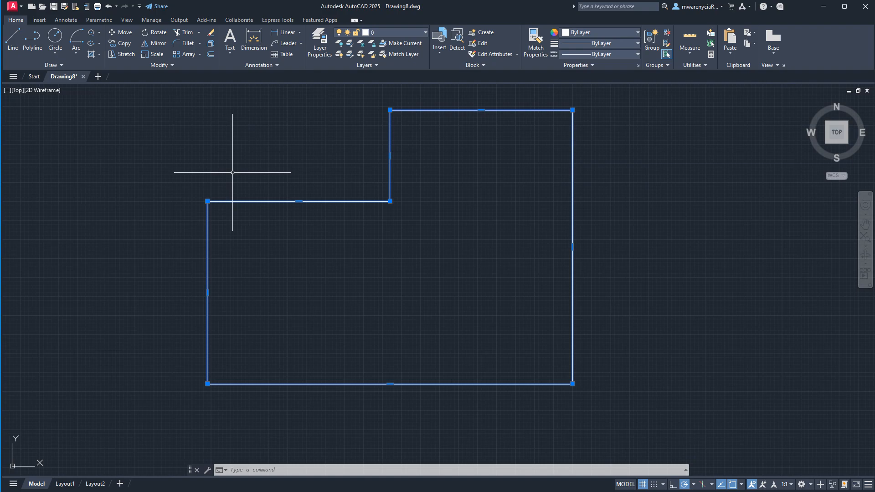
pyautogui.write('o')
pyautogui.press('Return')
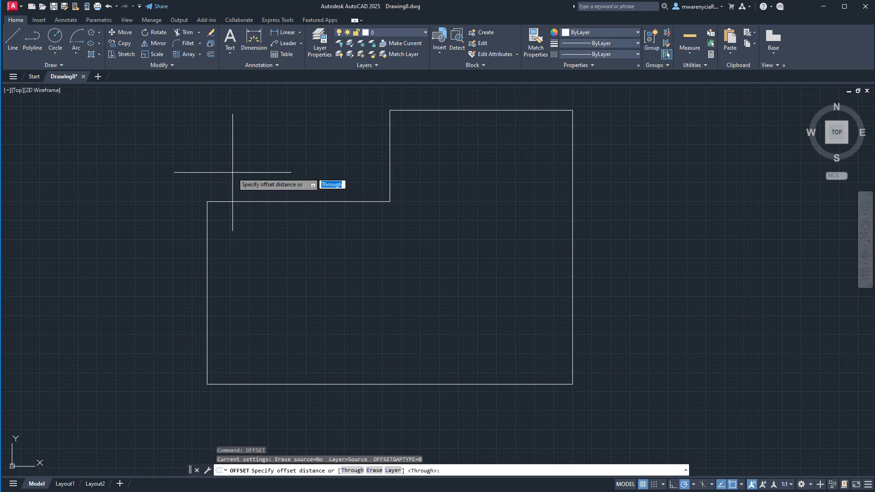
pyautogui.write('6')
pyautogui.press('Return')
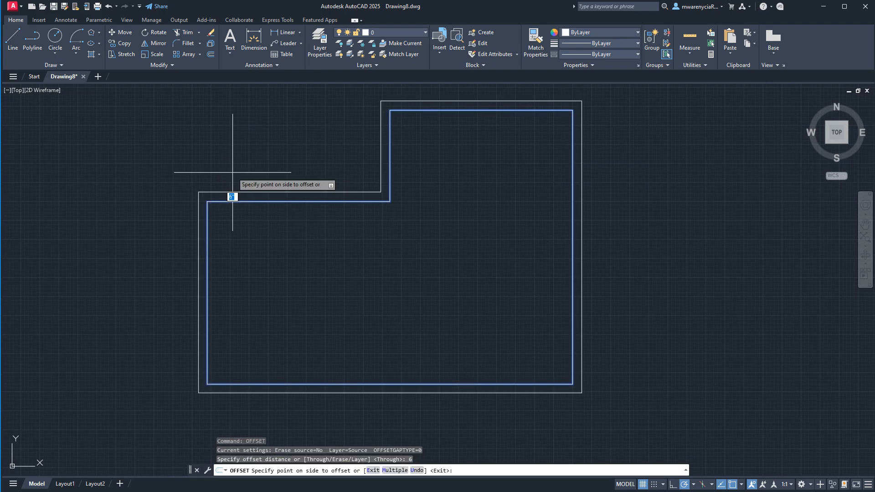
pyautogui.click(350, 282)
pyautogui.press('Escape')
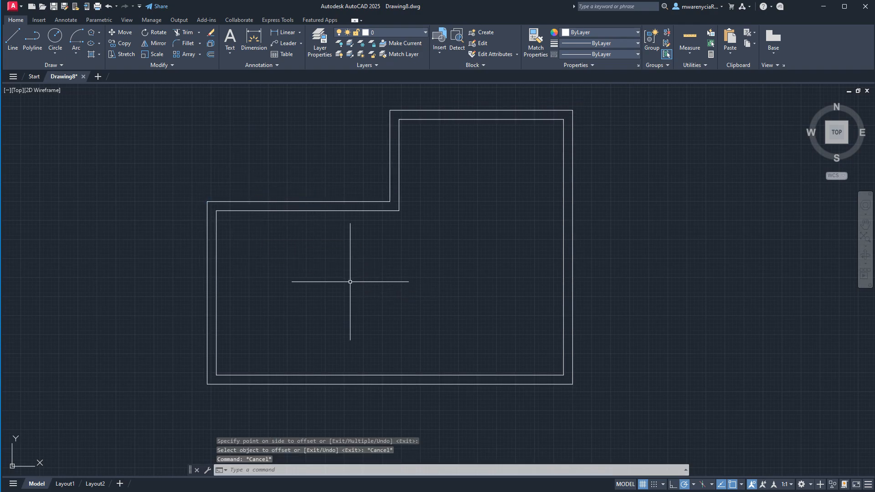
pyautogui.moveTo(351, 278); pyautogui.dragTo(351, 266, button='middle')
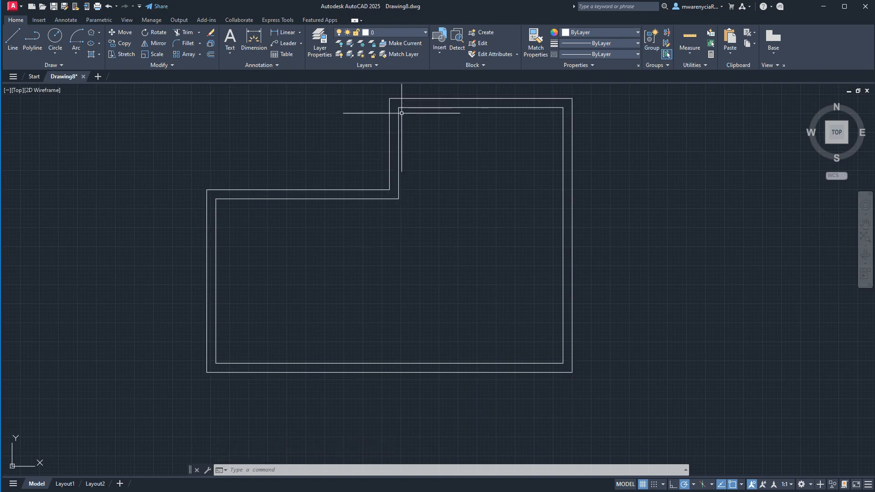
# Draw a vertical partition line from the upper inner wall, aligned with the notch's outer face, down to the lower inner wall
pyautogui.press('Return')
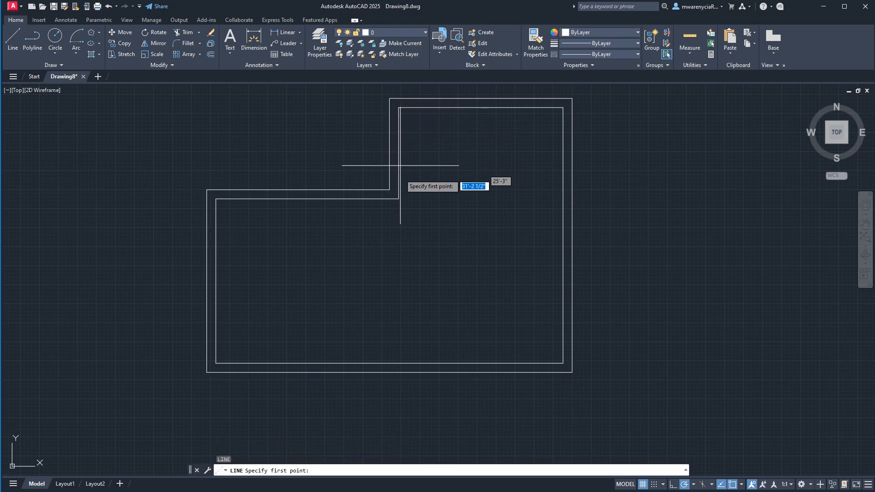
pyautogui.click(389, 199)
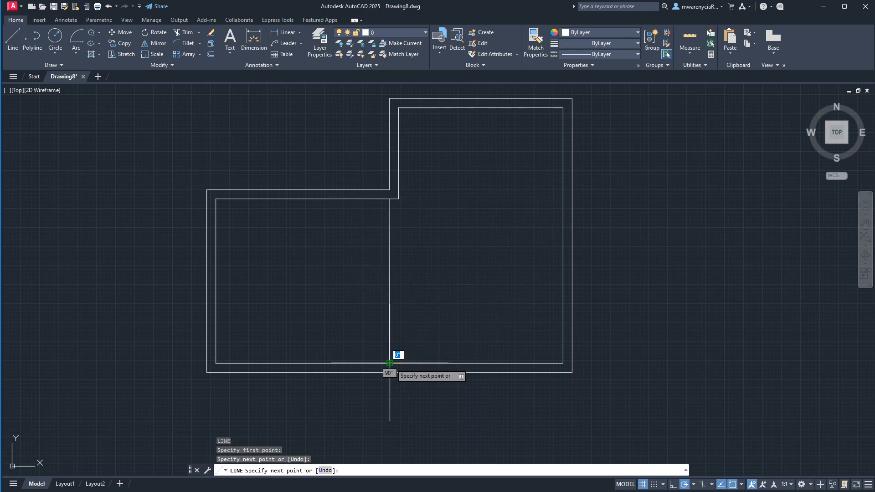
pyautogui.press('Escape')
pyautogui.press('Escape')
# Offset the vertical partition line 4" to the right
pyautogui.click(405, 301)
pyautogui.click(374, 278)
pyautogui.press('Return')
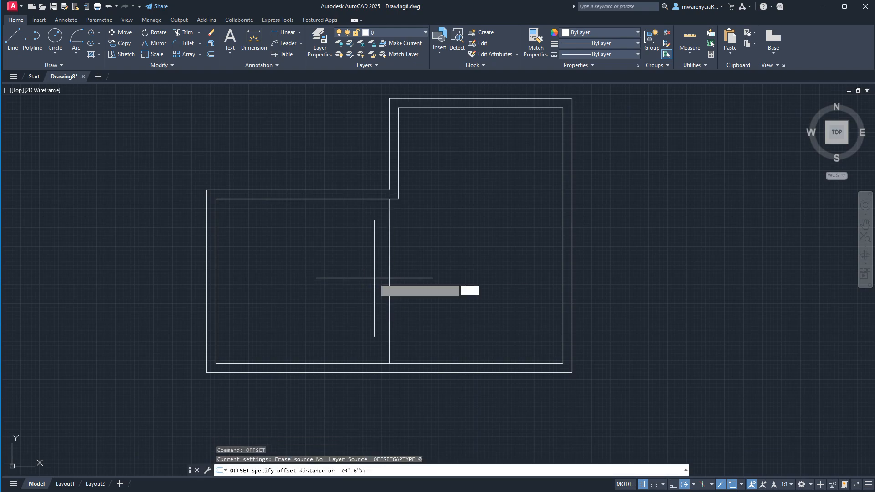
pyautogui.write('4')
pyautogui.press('Return')
pyautogui.click(443, 289)
pyautogui.press('Escape')
pyautogui.press('Escape')
# Delete both vertical partition lines below the notch
pyautogui.scroll(5, 363, 219)
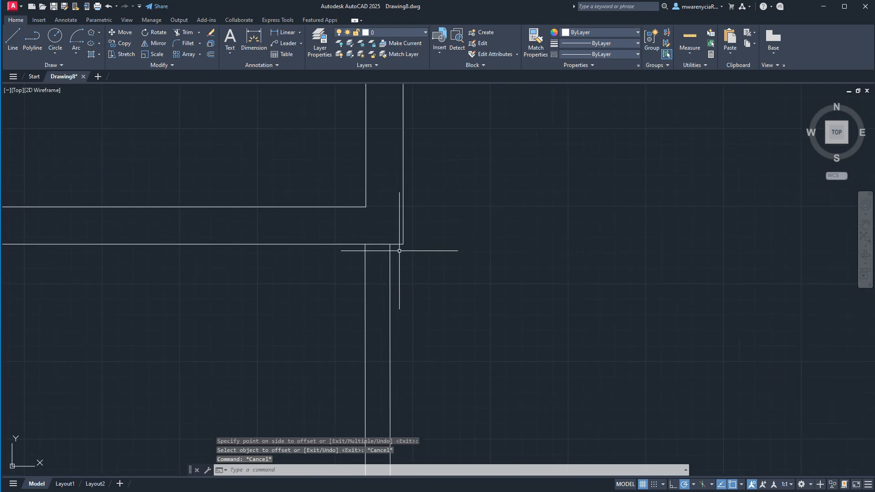
pyautogui.scroll(-5, 403, 246)
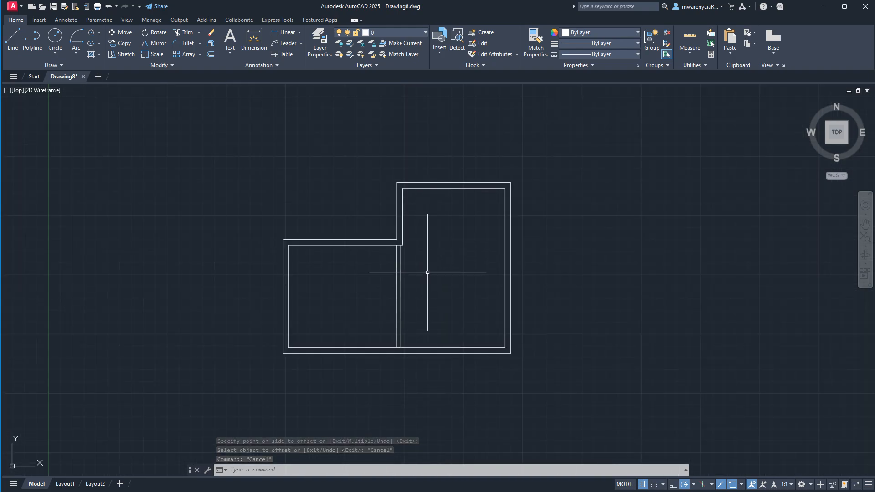
pyautogui.scroll(6, 406, 256)
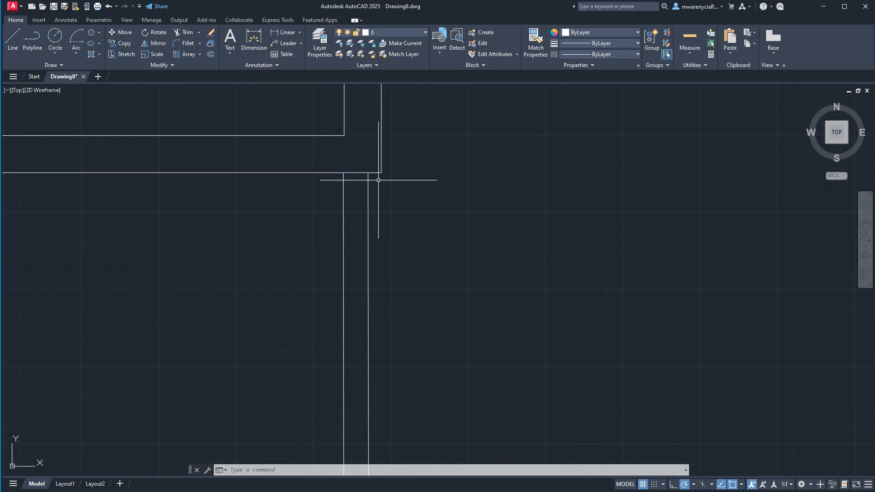
pyautogui.scroll(-4, 384, 229)
pyautogui.click(415, 372)
pyautogui.click(348, 370)
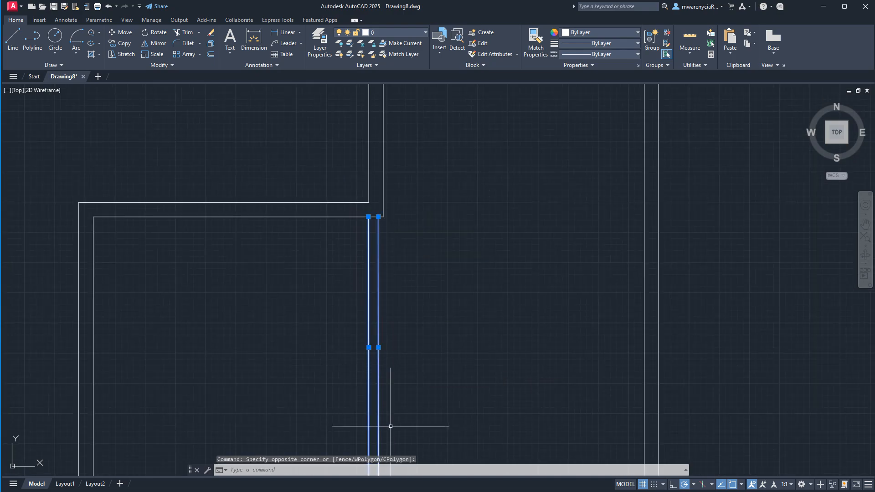
pyautogui.press('Delete')
# Draw a vertical partition line from the inner outline's corner at the notch straight down to the lower inner wall
pyautogui.write('l')
pyautogui.press('Return')
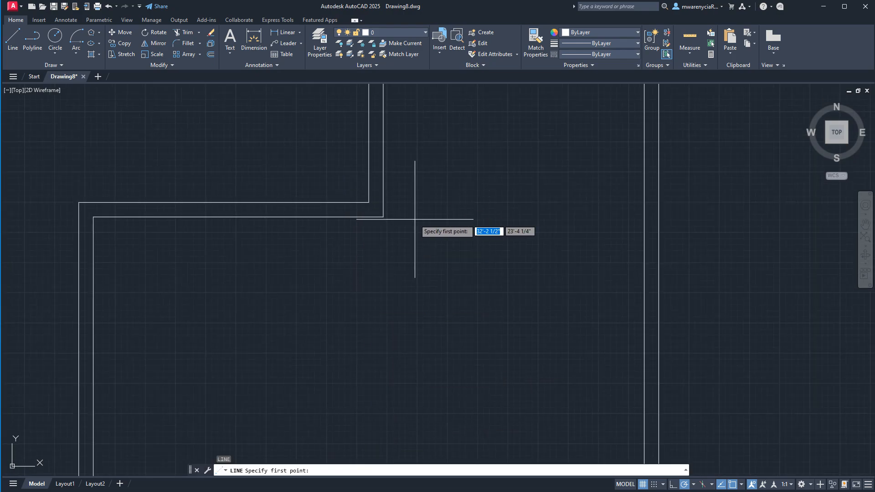
pyautogui.click(384, 216)
pyautogui.scroll(-5, 366, 264)
pyautogui.scroll(3, 365, 285)
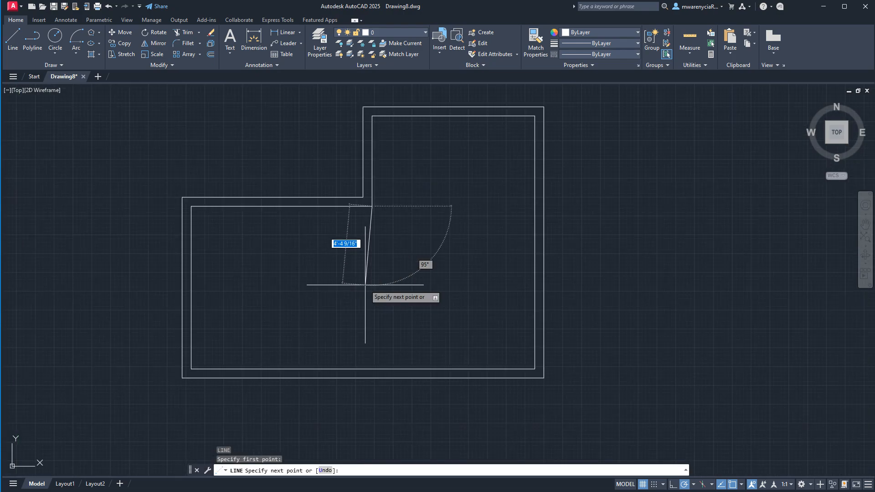
pyautogui.click(372, 369)
pyautogui.press('Escape')
pyautogui.press('Escape')
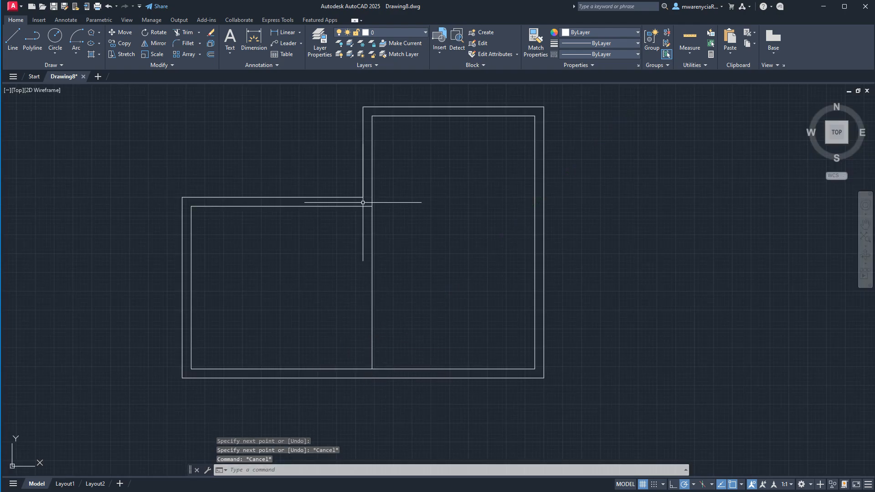
pyautogui.click(386, 304)
pyautogui.click(359, 288)
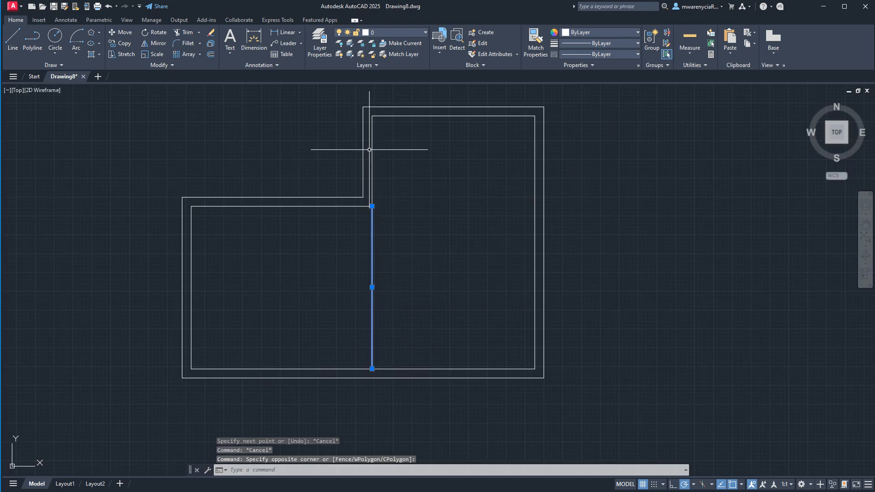
pyautogui.scroll(5, 370, 150)
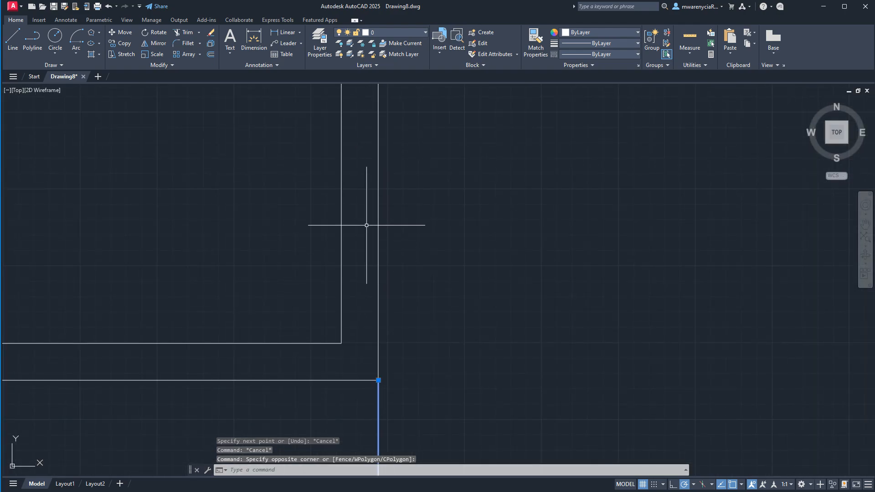
pyautogui.write('l')
pyautogui.press('space')
pyautogui.click(360, 128)
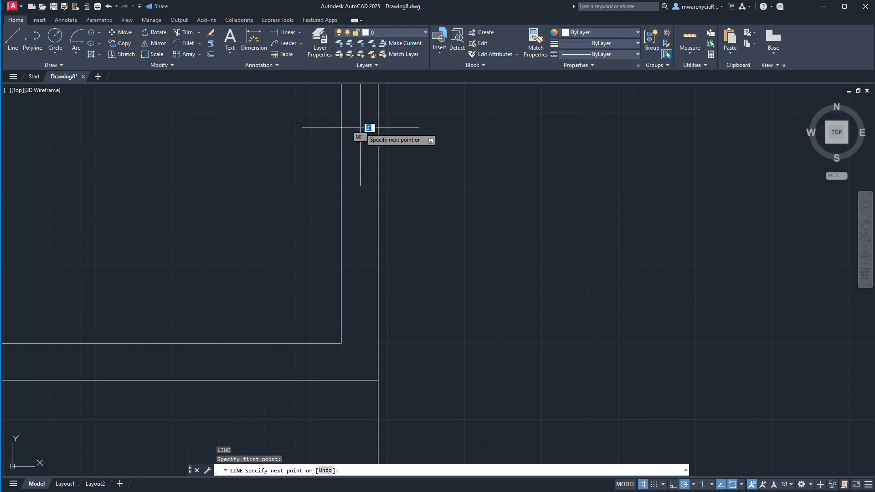
pyautogui.press('Escape')
pyautogui.click(354, 112)
pyautogui.press('space')
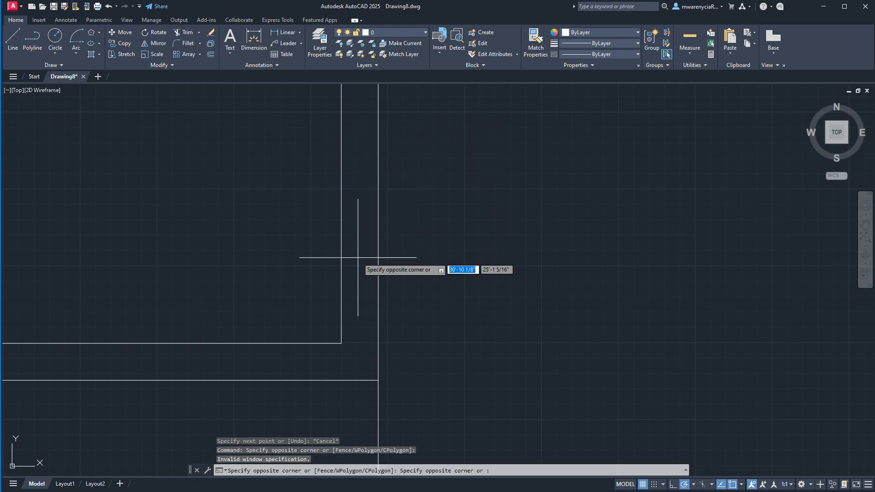
pyautogui.press('space')
pyautogui.press('Escape')
# Draw two short connected lines forming an L between the inner and outer outlines at the notch corner
pyautogui.write('l')
pyautogui.press('space')
pyautogui.click(354, 238)
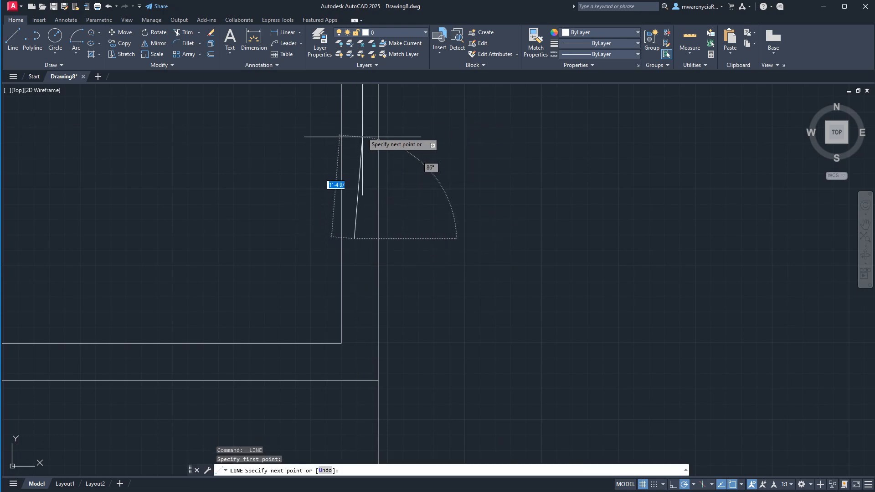
pyautogui.click(354, 356)
pyautogui.click(243, 357)
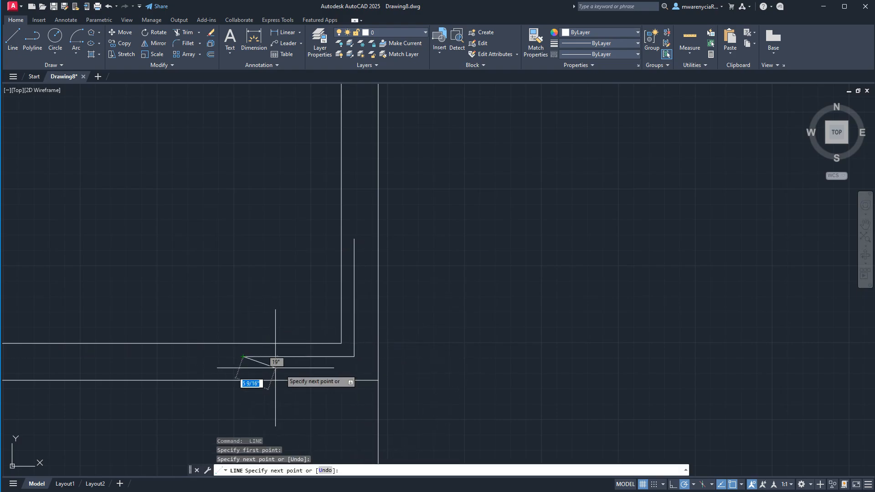
pyautogui.press('Escape')
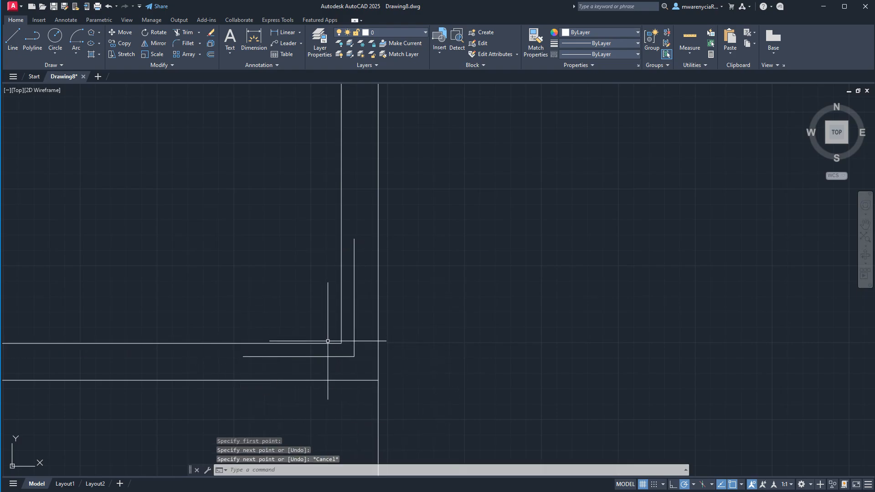
# Offset the vertical partition line below the notch corner 4" to the left
pyautogui.moveTo(350, 356); pyautogui.dragTo(344, 211, button='middle')
pyautogui.click(372, 296)
pyautogui.click(339, 295)
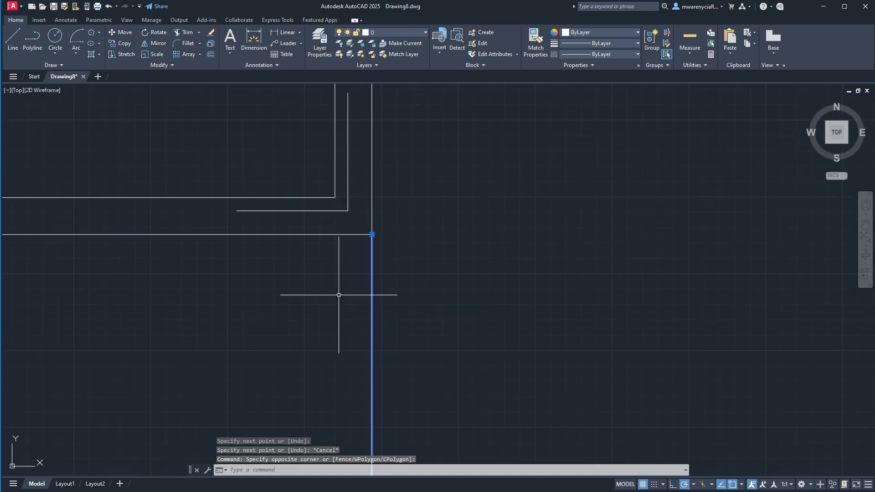
pyautogui.press('Return')
pyautogui.write('4')
pyautogui.press('Return')
pyautogui.click(372, 296)
pyautogui.click(339, 295)
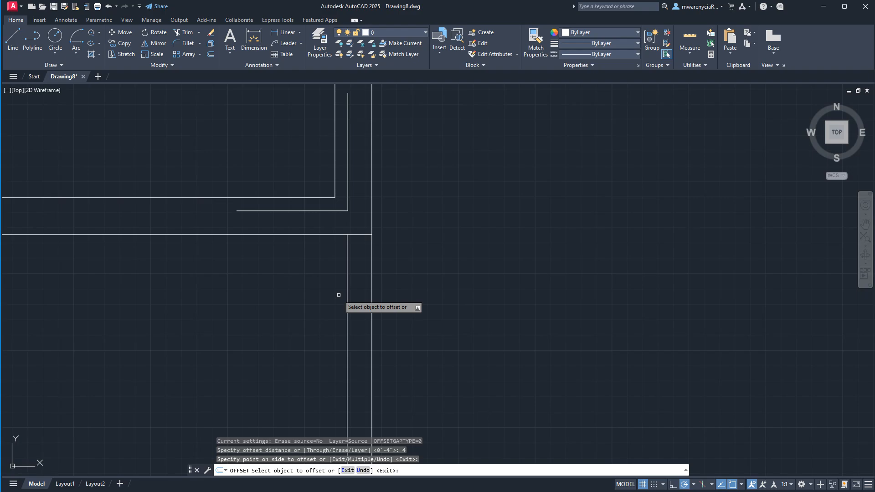
pyautogui.press('Escape')
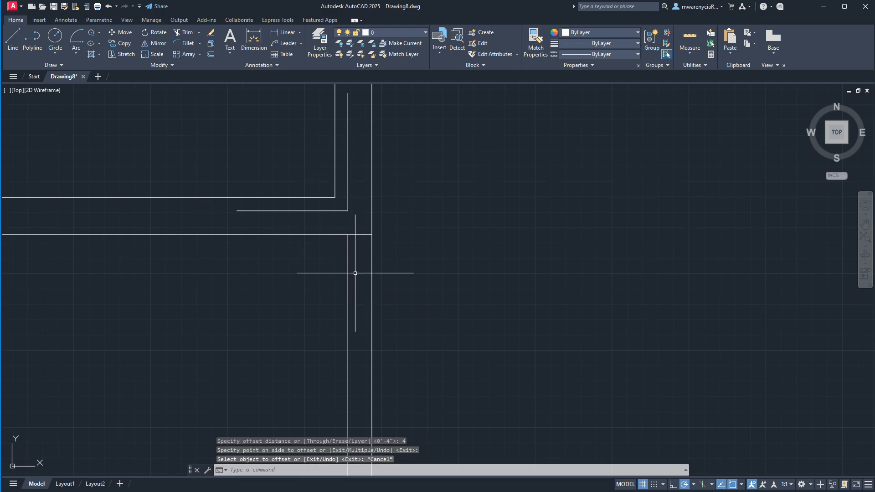
# Delete the two short L-forming lines inside the wall at the notch corner
pyautogui.click(406, 217)
pyautogui.click(345, 208)
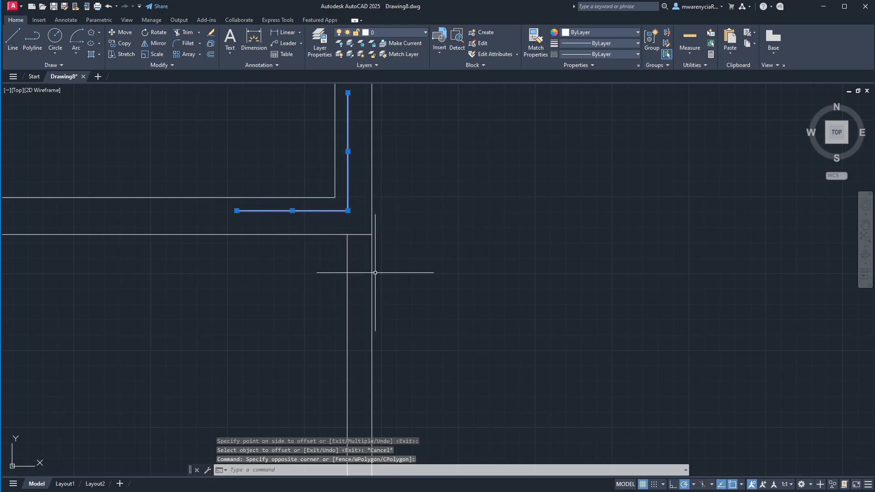
pyautogui.press('Delete')
# Draw a short vertical line across the lower wall from the lower-left inner corner down to the outer outline
pyautogui.scroll(-8, 391, 300)
pyautogui.moveTo(395, 313); pyautogui.dragTo(384, 237, button='middle')
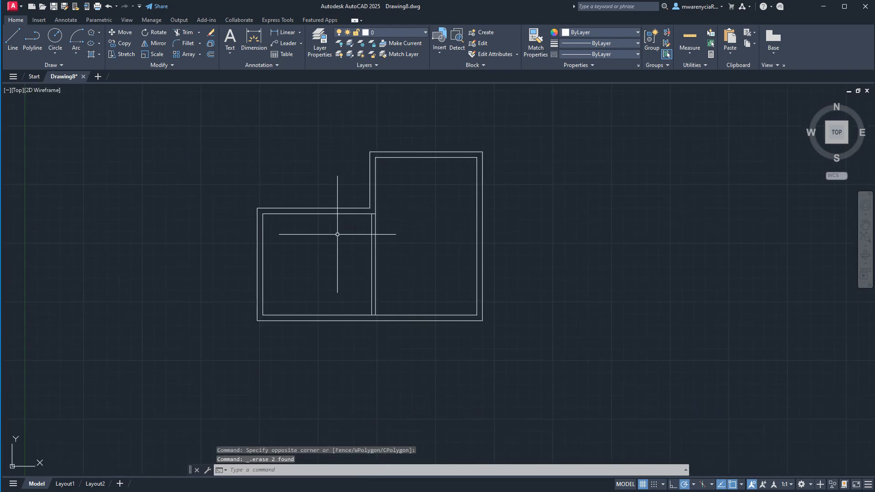
pyautogui.scroll(5, 276, 246)
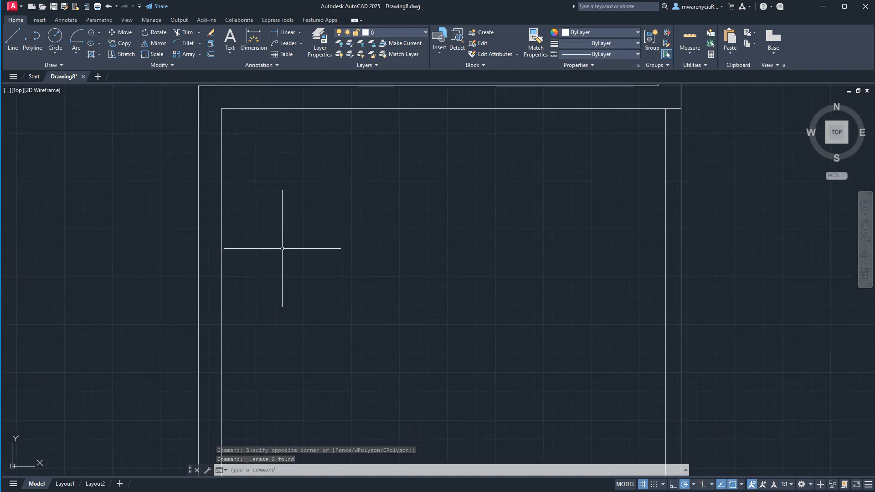
pyautogui.scroll(-4, 378, 308)
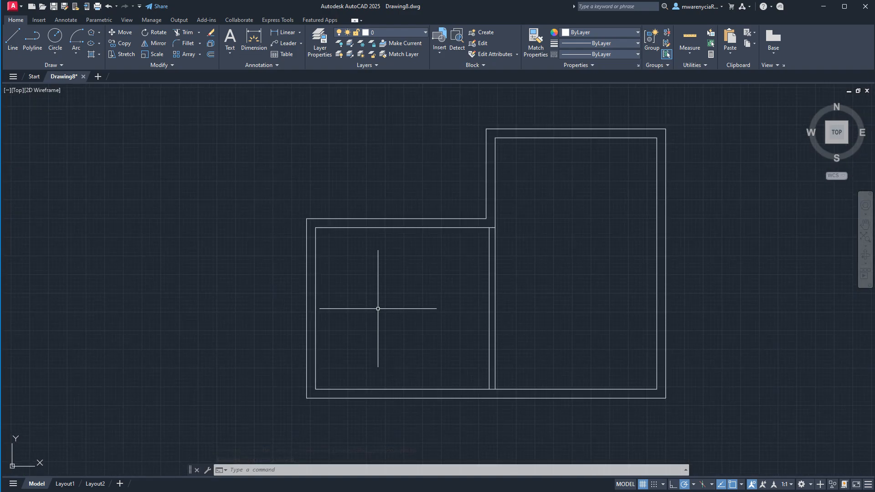
pyautogui.scroll(2, 363, 352)
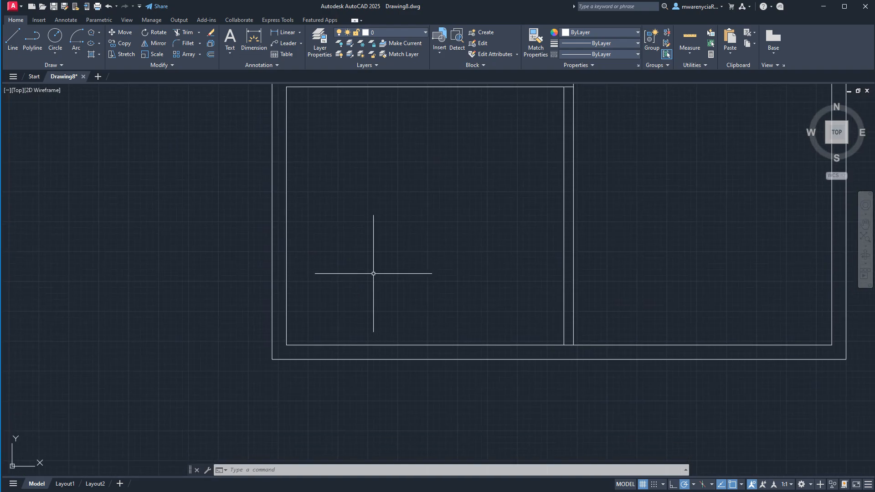
pyautogui.scroll(2, 327, 333)
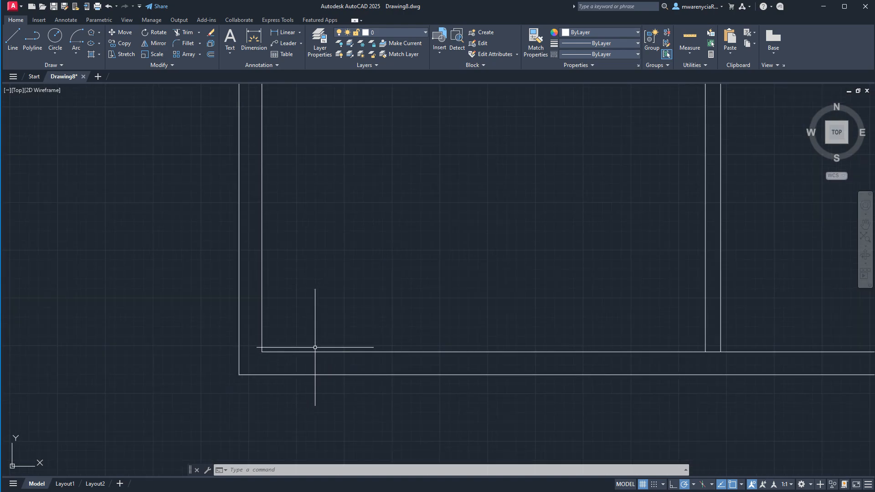
pyautogui.press('l')
pyautogui.press('Return')
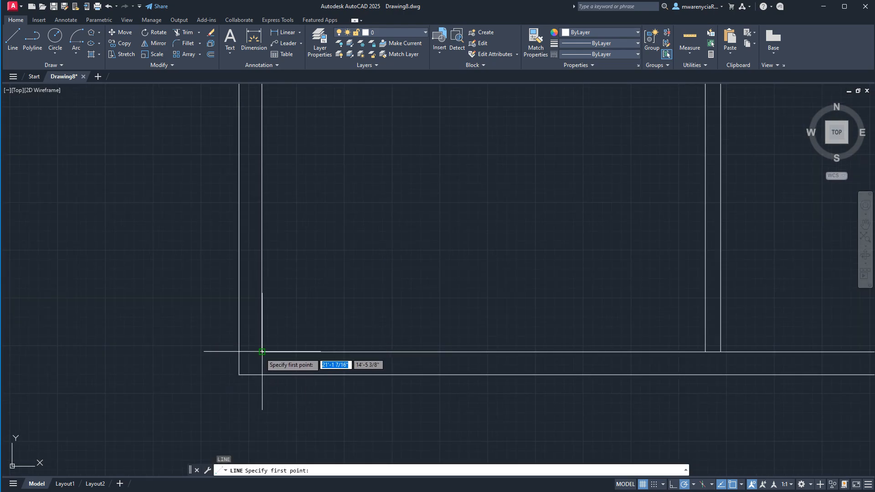
pyautogui.click(261, 352)
pyautogui.click(260, 378)
pyautogui.press('Escape')
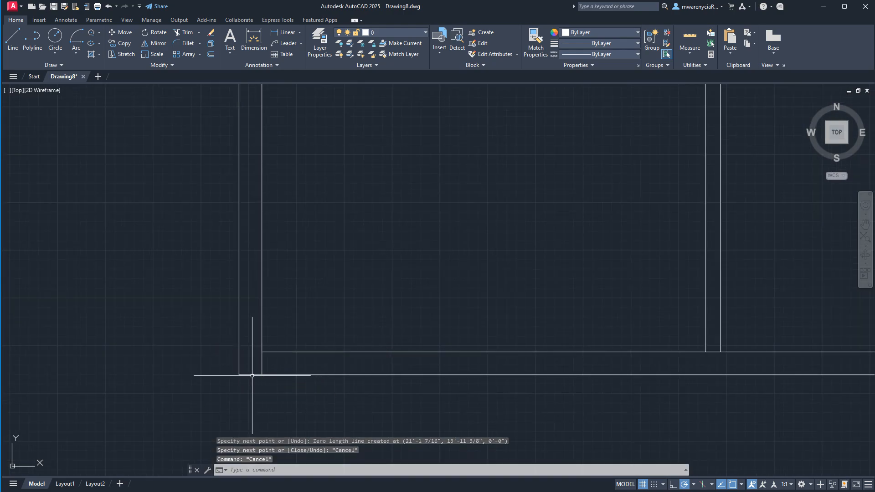
# Move the short line across the lower wall 6" to the right
pyautogui.click(268, 367)
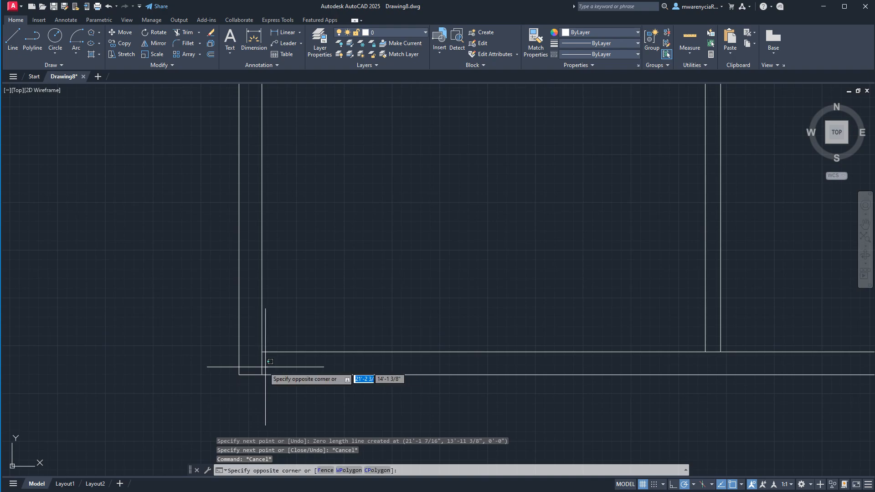
pyautogui.click(255, 370)
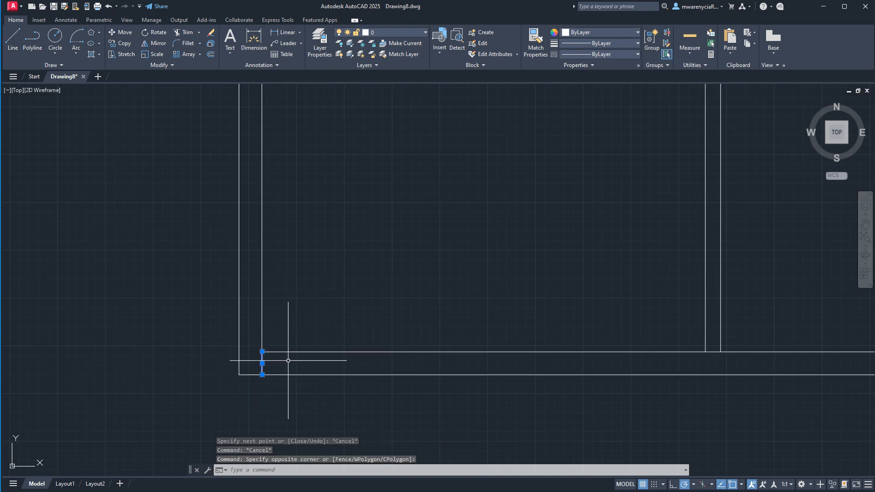
pyautogui.write('m')
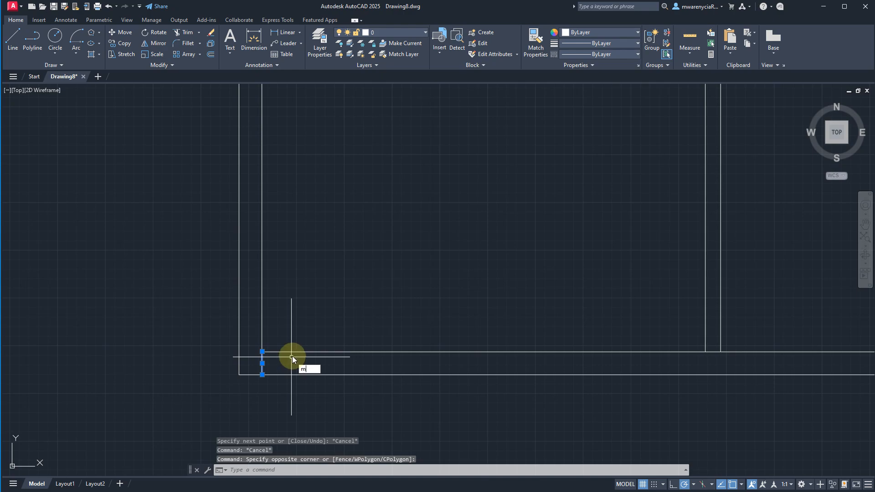
pyautogui.press('Return')
pyautogui.click(292, 318)
pyautogui.write('6')
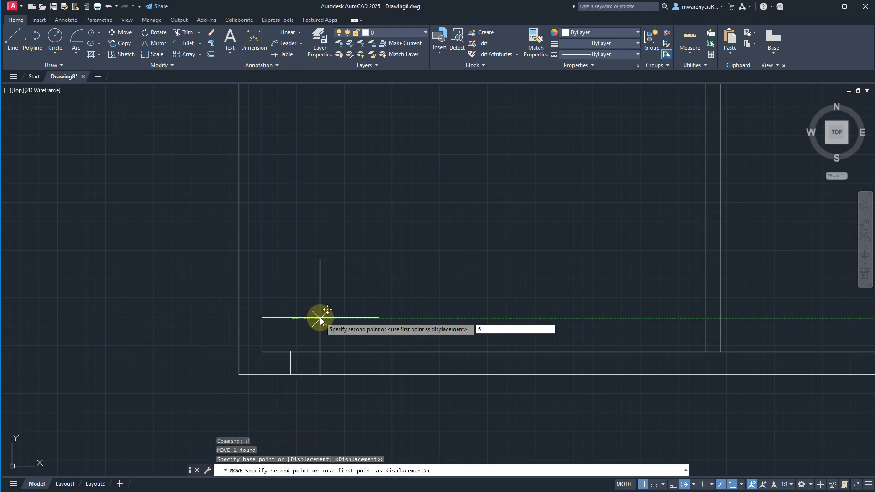
pyautogui.press('Return')
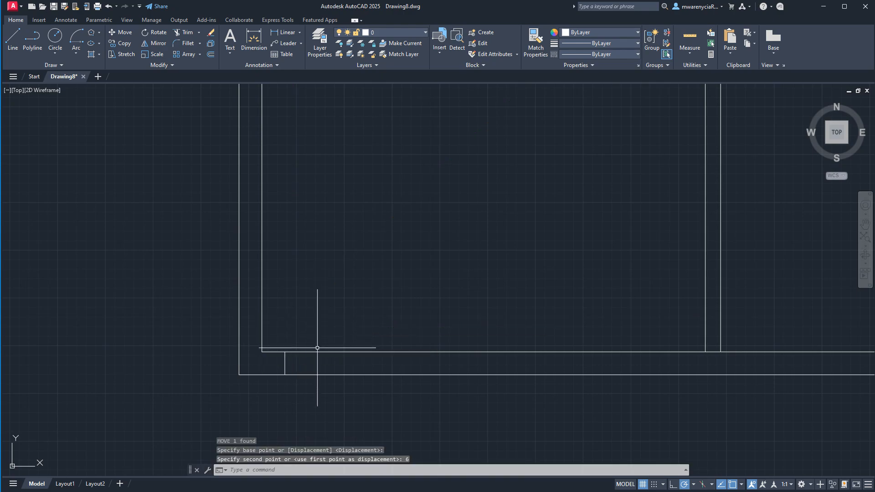
pyautogui.press('Escape')
# Offset the short line across the lower wall 2'4" to the left and to the right
pyautogui.click(289, 362)
pyautogui.click(267, 348)
pyautogui.write('offs')
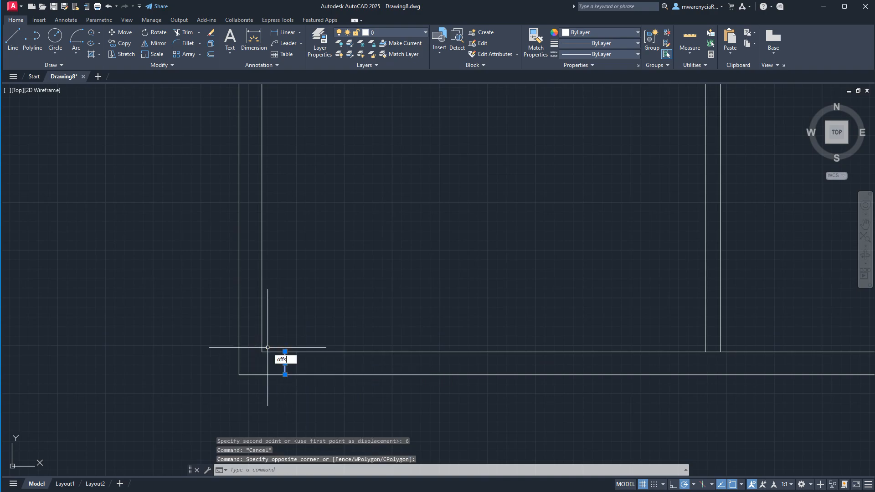
pyautogui.write('et')
pyautogui.press('Return')
pyautogui.write("2'4")
pyautogui.press('Return')
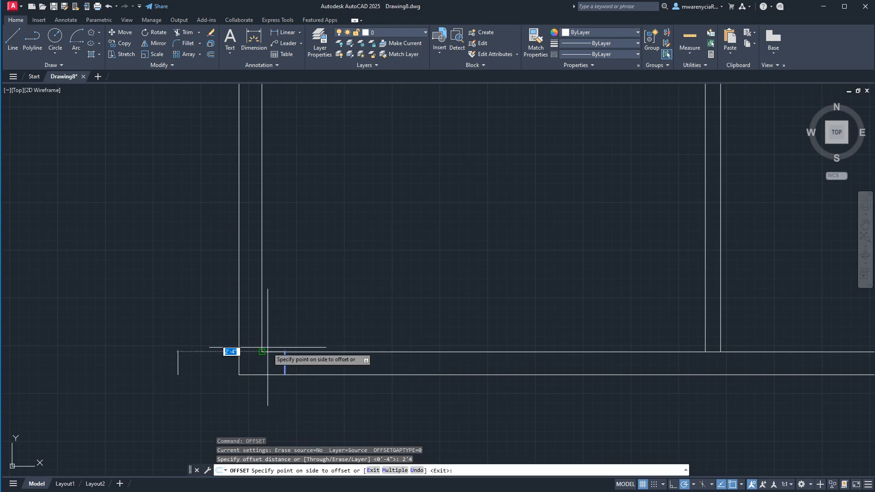
pyautogui.click(429, 347)
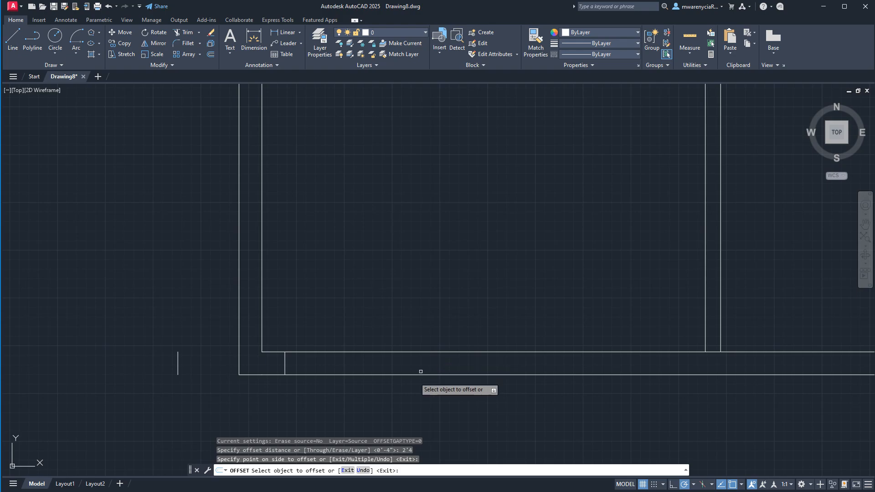
pyautogui.click(283, 366)
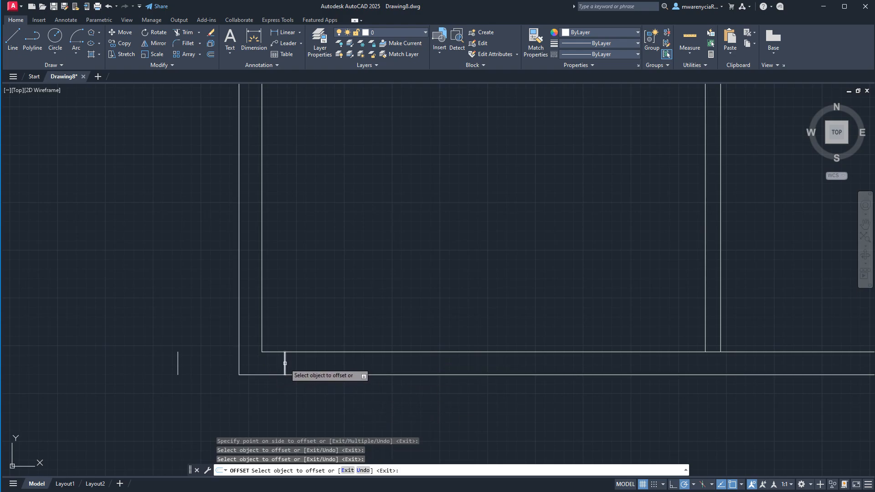
pyautogui.click(286, 359)
pyautogui.click(454, 318)
pyautogui.press('Escape')
# Delete the stray short line outside the building, left of the lower-left corner
pyautogui.click(197, 389)
pyautogui.click(156, 341)
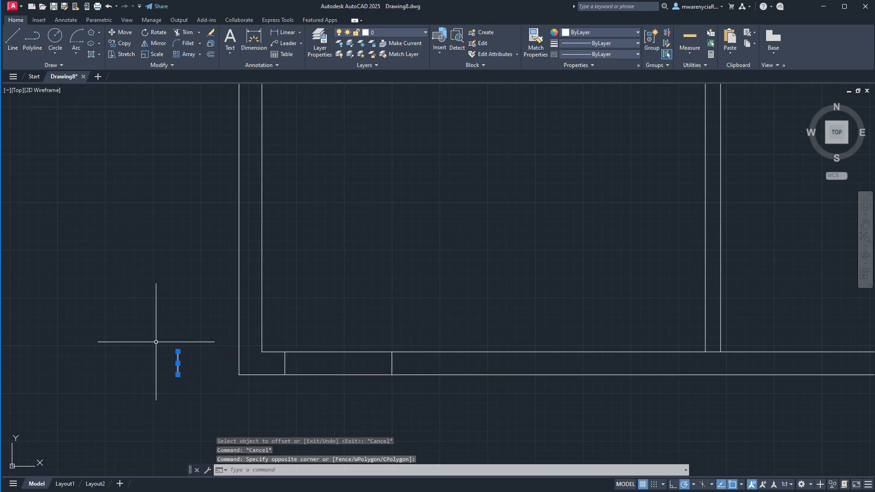
pyautogui.press('Delete')
# Draw a short horizontal line across the left exterior wall from the inner line's midpoint to the outer line
pyautogui.scroll(-4, 341, 381)
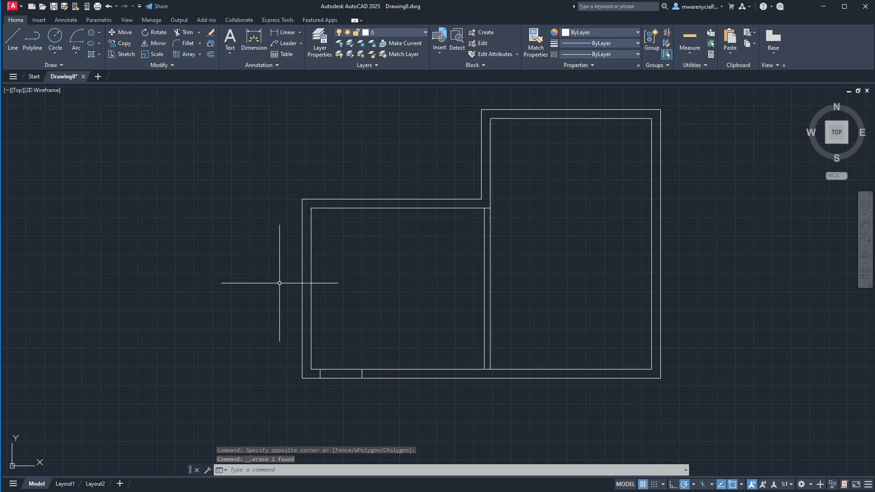
pyautogui.write('l')
pyautogui.press('Return')
pyautogui.scroll(4, 312, 297)
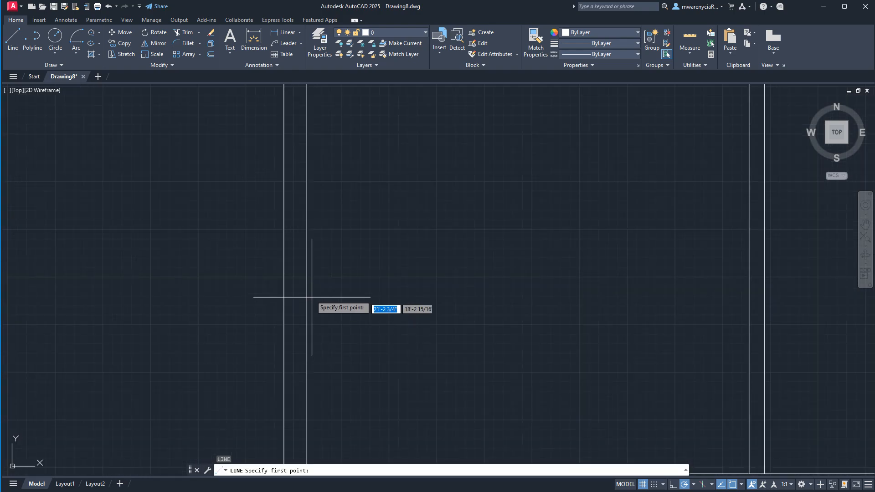
pyautogui.click(306, 268)
pyautogui.click(284, 268)
pyautogui.press('Escape')
pyautogui.scroll(-4, 331, 263)
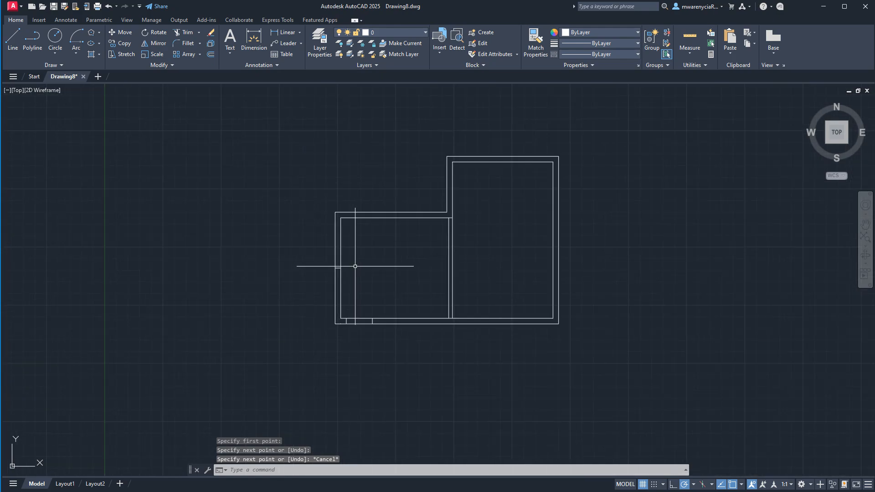
# Draw a short vertical line across the left room's upper wall from the inner line's midpoint to the outer line
pyautogui.press('Return')
pyautogui.click(396, 218)
pyautogui.scroll(5, 402, 213)
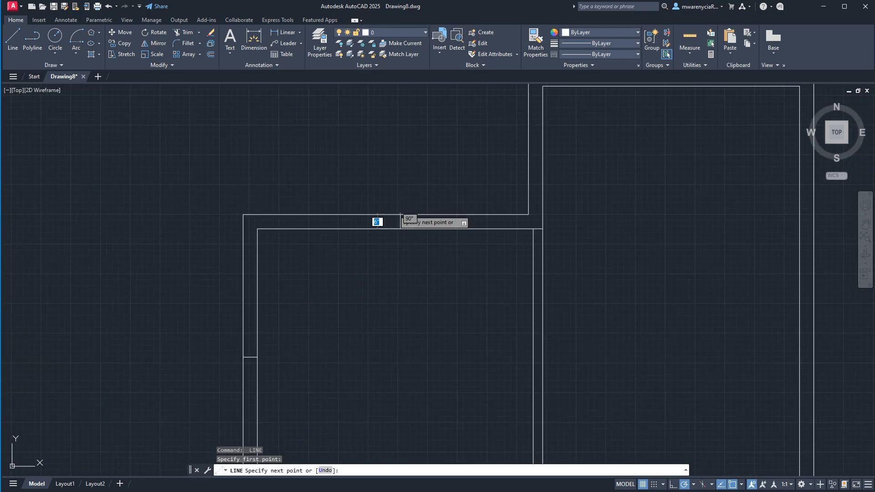
pyautogui.press('Escape')
pyautogui.press('Escape')
# Move the short line across the left room's upper wall 2' to the right
pyautogui.click(404, 228)
pyautogui.click(432, 269)
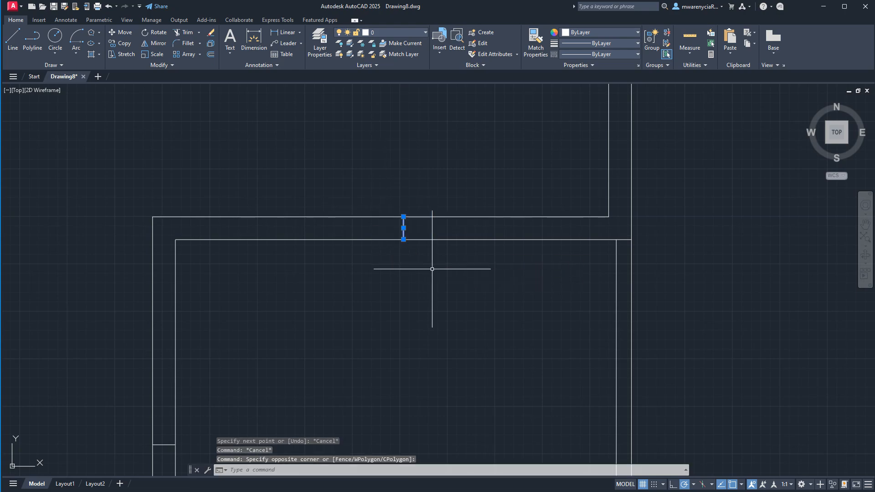
pyautogui.write('m')
pyautogui.press('Return')
pyautogui.click(372, 326)
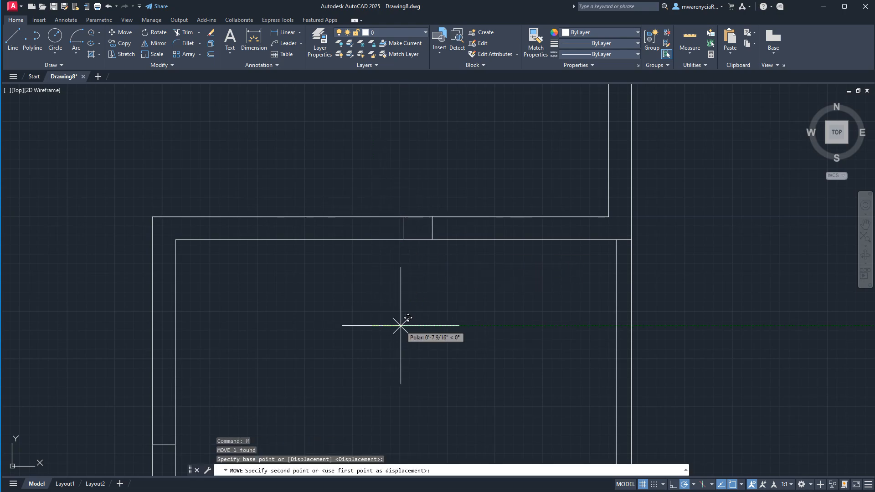
pyautogui.write('5')
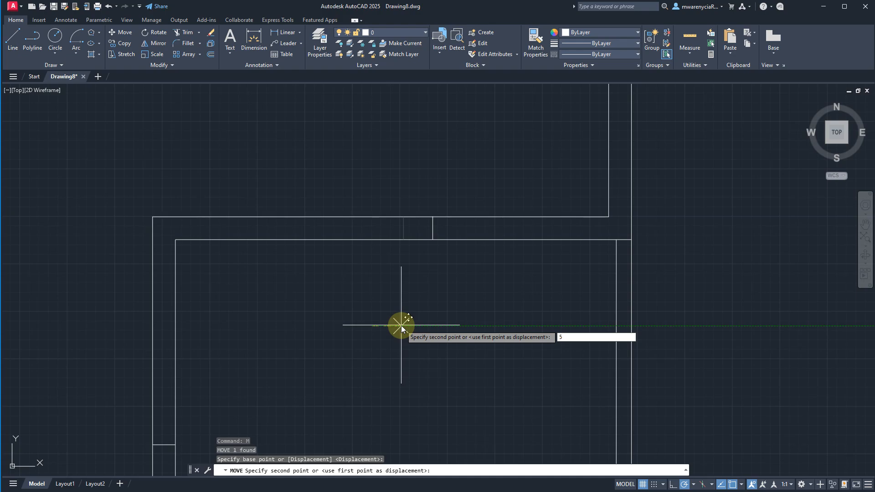
pyautogui.write("'")
pyautogui.press('Return')
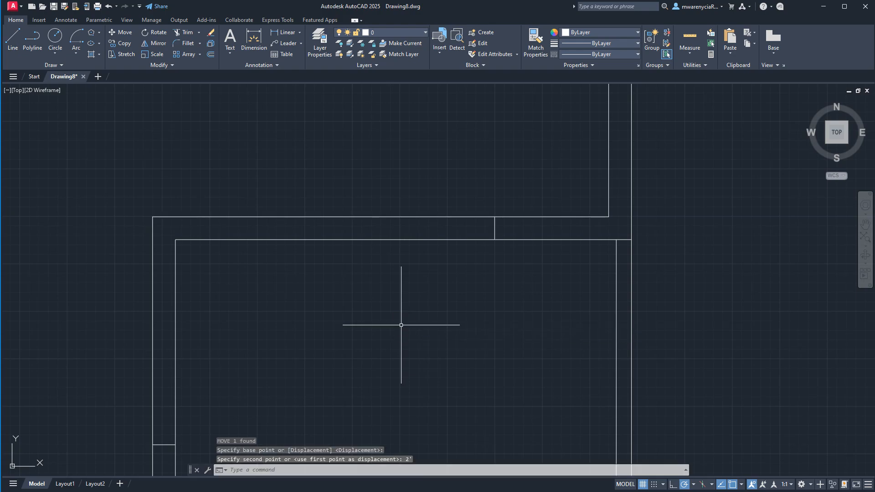
# Move the short horizontal line across the left exterior wall 2' upward
pyautogui.click(161, 444)
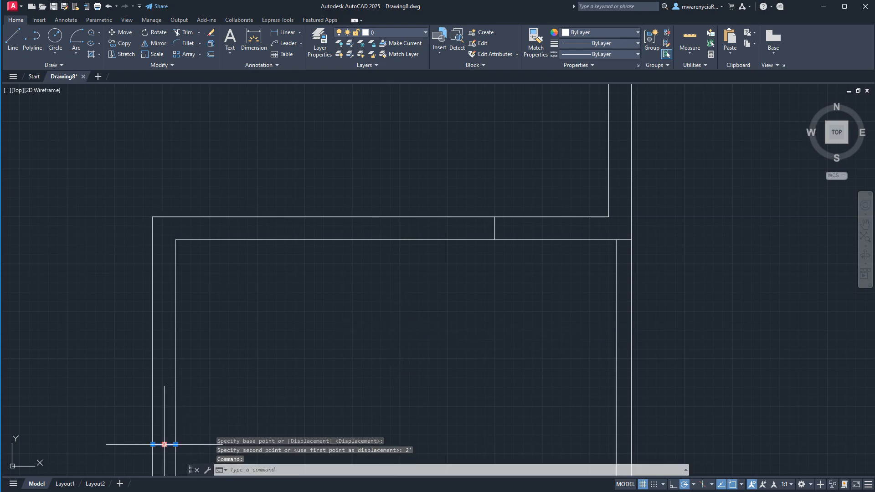
pyautogui.write('m')
pyautogui.press('Return')
pyautogui.click(204, 414)
pyautogui.write("2'")
pyautogui.press('Return')
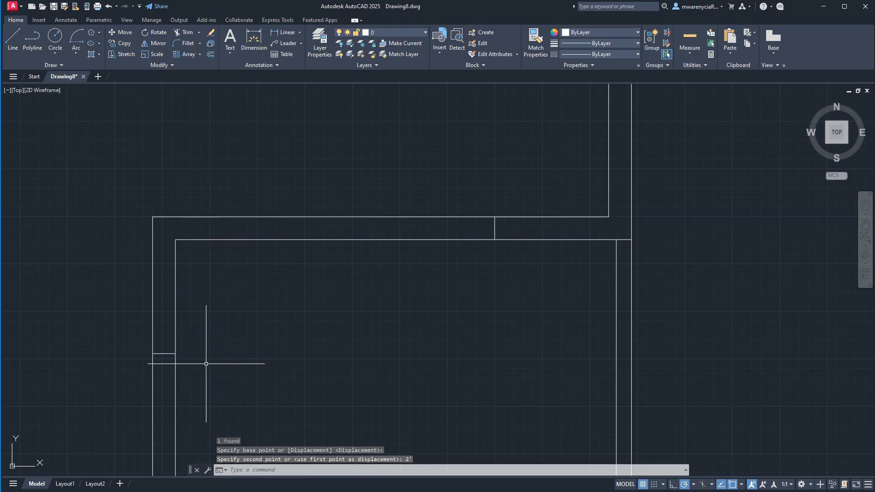
# Offset the short vertical line across the left room's upper wall 4' to the left
pyautogui.click(425, 195)
pyautogui.click(532, 314)
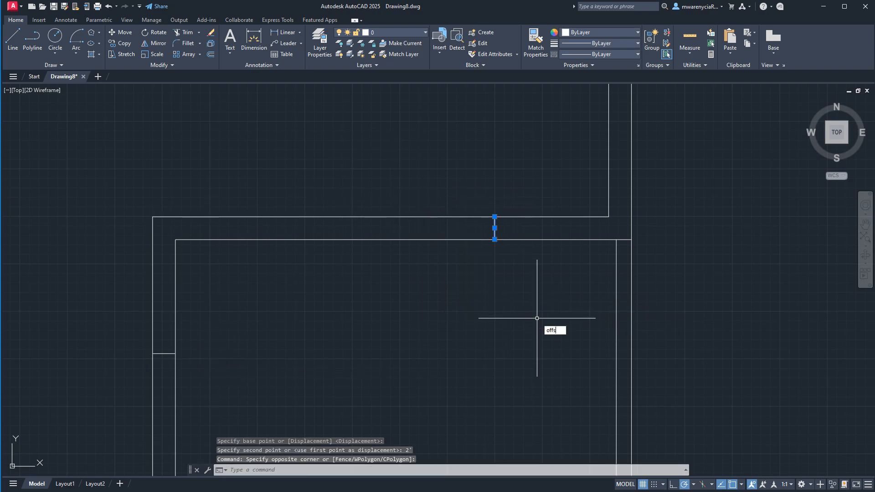
pyautogui.write('offs')
pyautogui.press('Return')
pyautogui.write("4'")
pyautogui.press('Return')
pyautogui.click(495, 227)
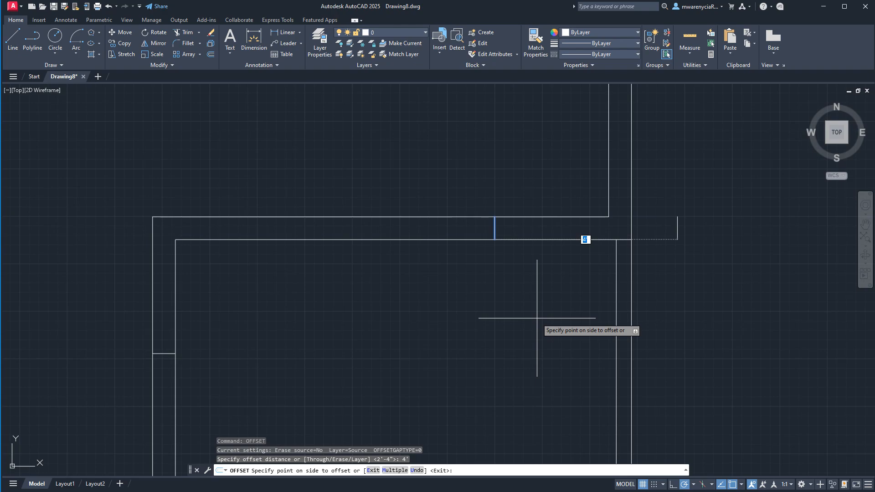
pyautogui.click(224, 328)
# Offset the short horizontal line across the left exterior wall 4' downward
pyautogui.moveTo(217, 363); pyautogui.dragTo(241, 164, button='middle')
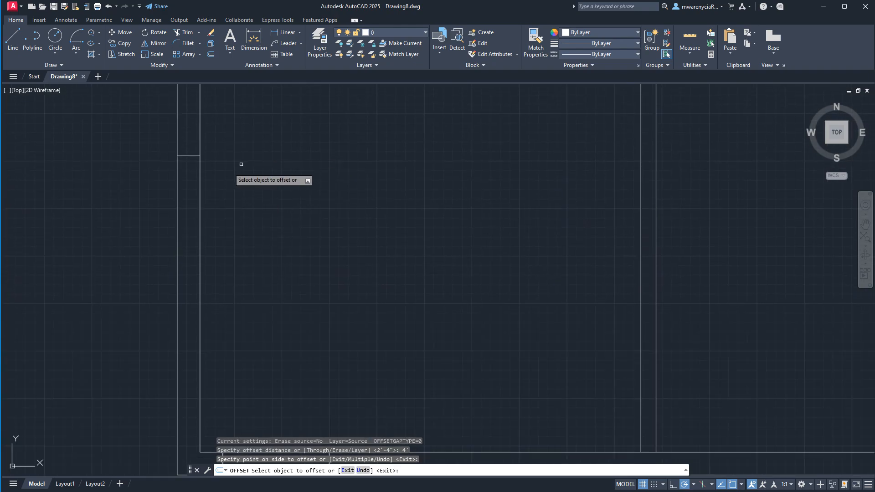
pyautogui.click(191, 156)
pyautogui.click(249, 296)
pyautogui.scroll(-4, 259, 323)
pyautogui.press('Escape')
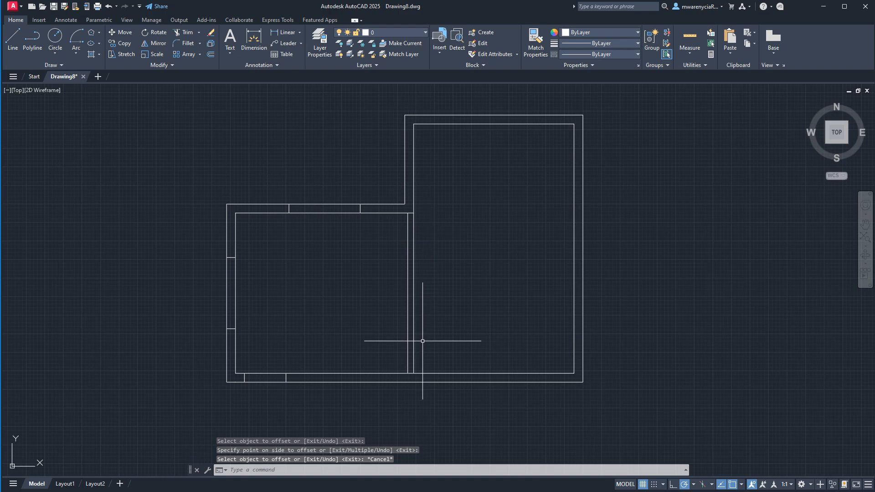
# Draw a short horizontal line across the partition wall, starting at the midpoint of its left line
pyautogui.scroll(2, 420, 340)
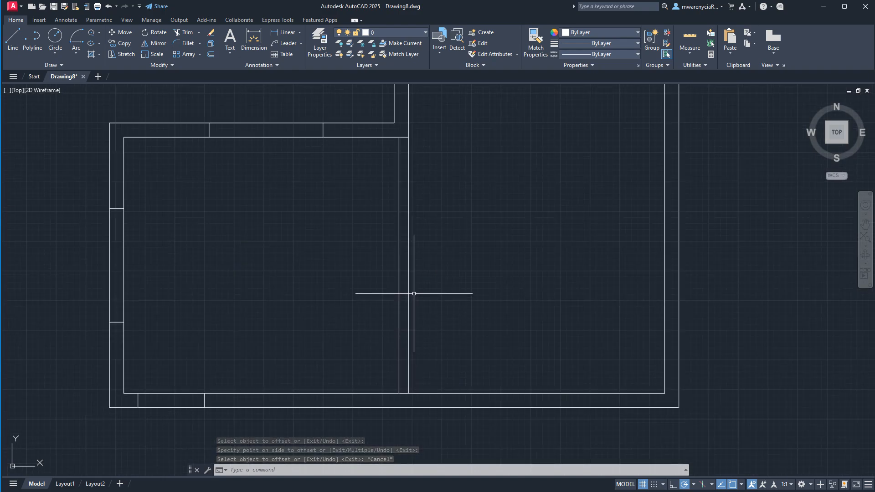
pyautogui.write('l')
pyautogui.press('Return')
pyautogui.click(399, 265)
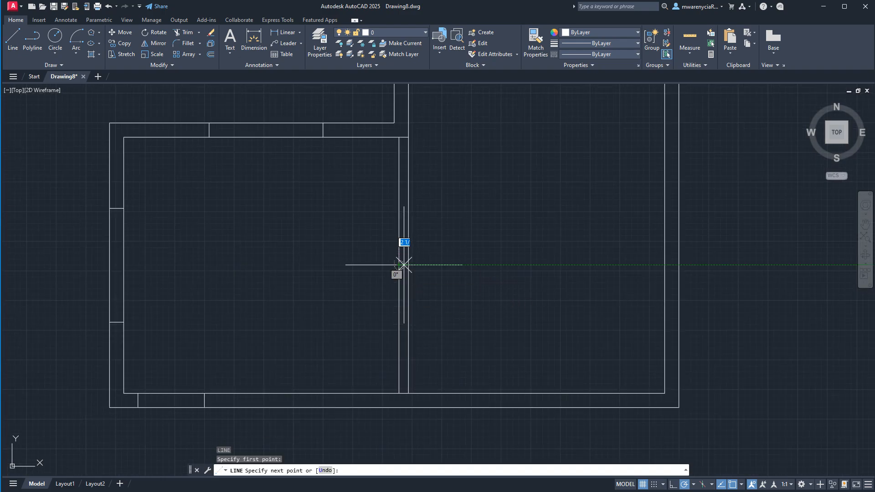
pyautogui.click(409, 265)
pyautogui.press('Escape')
pyautogui.press('Escape')
# Offset the short line across the partition wall 2'4" upward
pyautogui.click(384, 256)
pyautogui.click(422, 272)
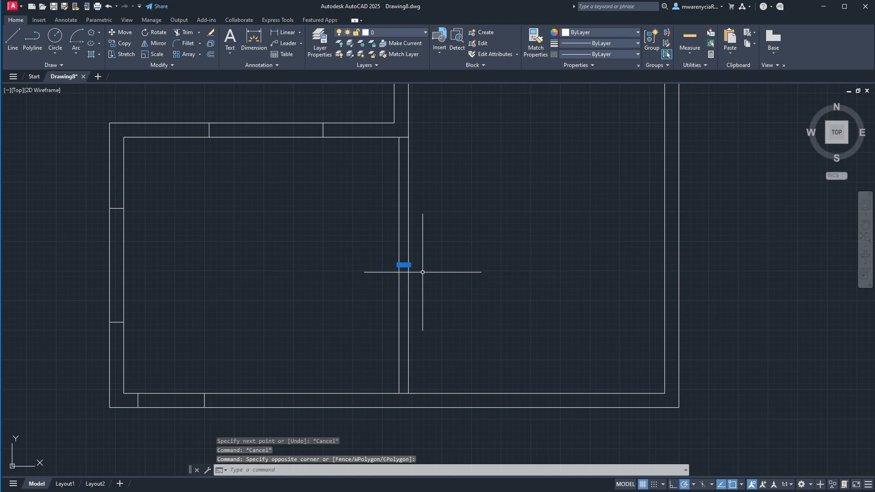
pyautogui.press('Return')
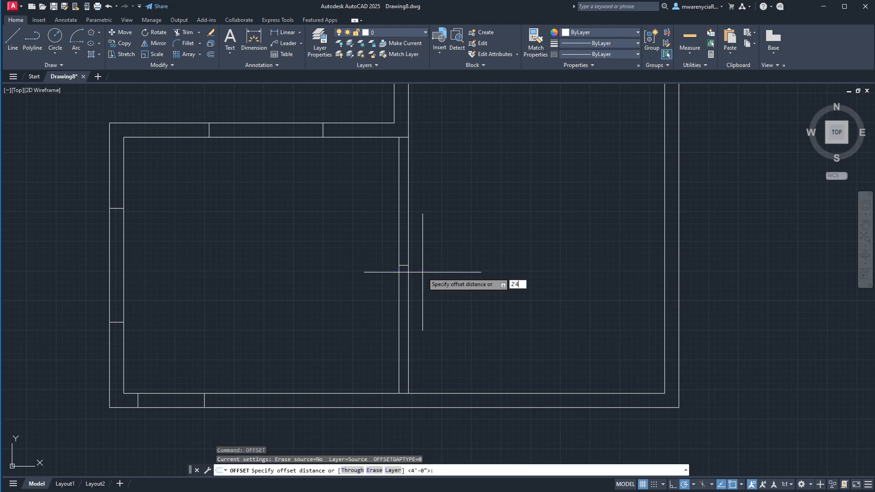
pyautogui.press('Return')
pyautogui.click(433, 226)
pyautogui.press('Escape')
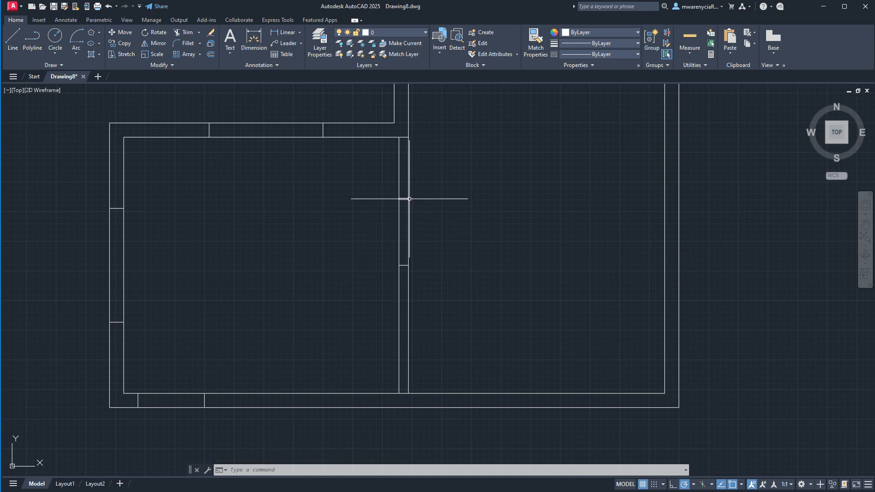
# Try to move the two short partition lines straight up to just below the upper wall
pyautogui.click(387, 185)
pyautogui.click(431, 284)
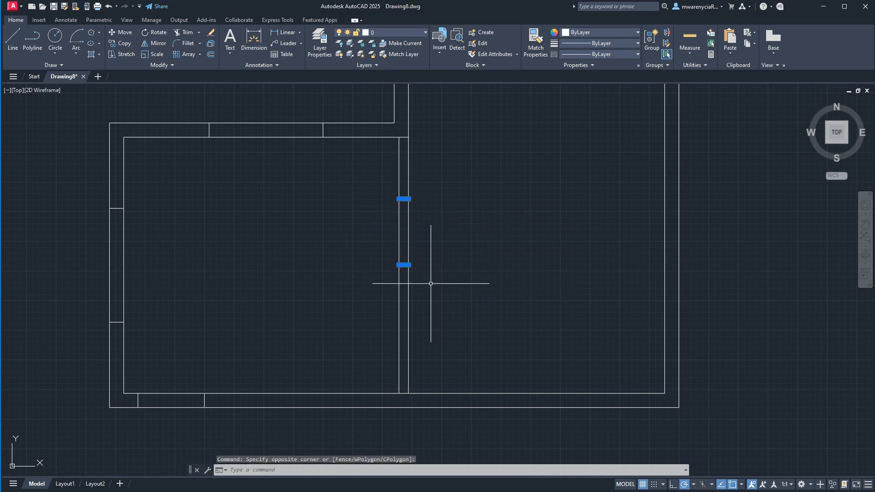
pyautogui.write('m')
pyautogui.press('Return')
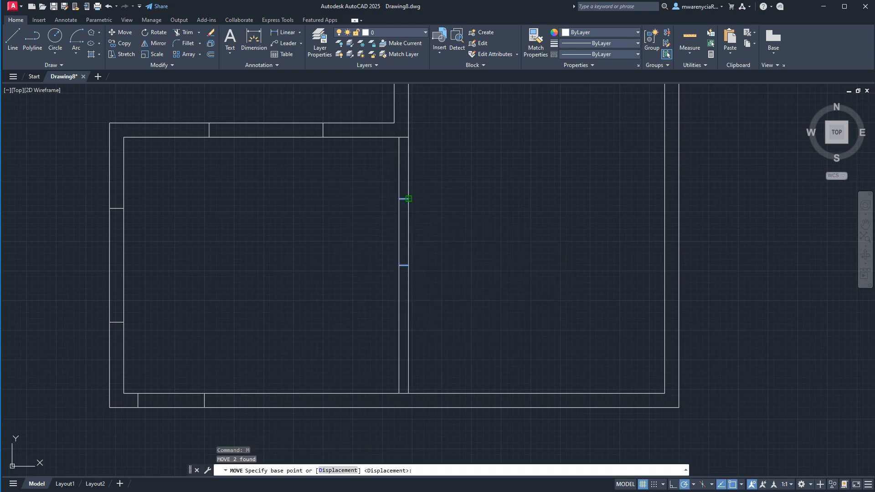
pyautogui.click(404, 197)
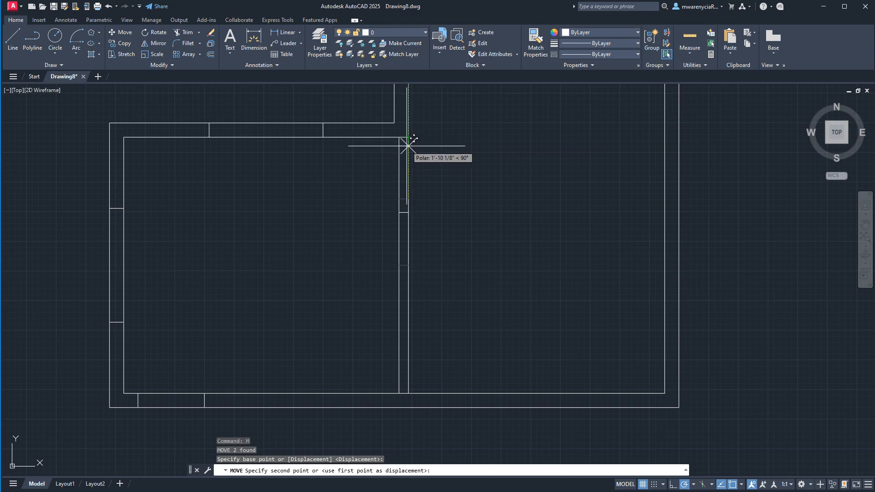
pyautogui.click(408, 145)
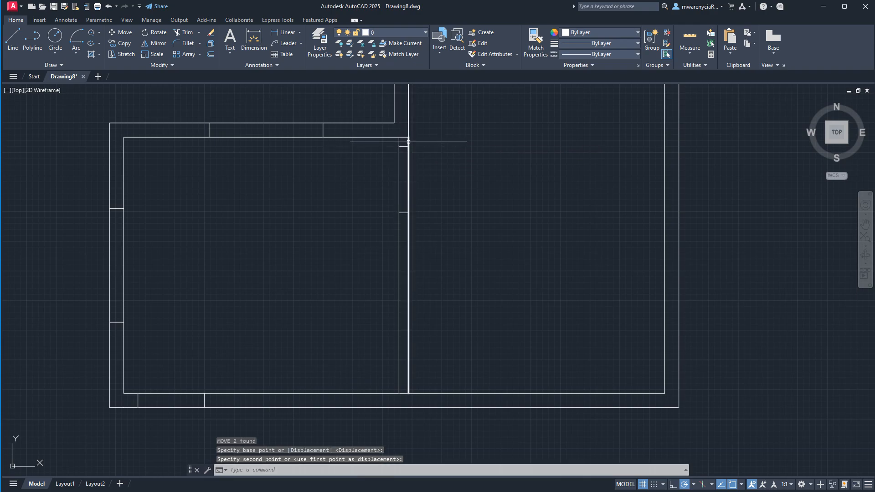
# Try to move the two short partition lines straight down to just above the lower exterior wall
pyautogui.moveTo(439, 143); pyautogui.dragTo(423, 193, button='middle')
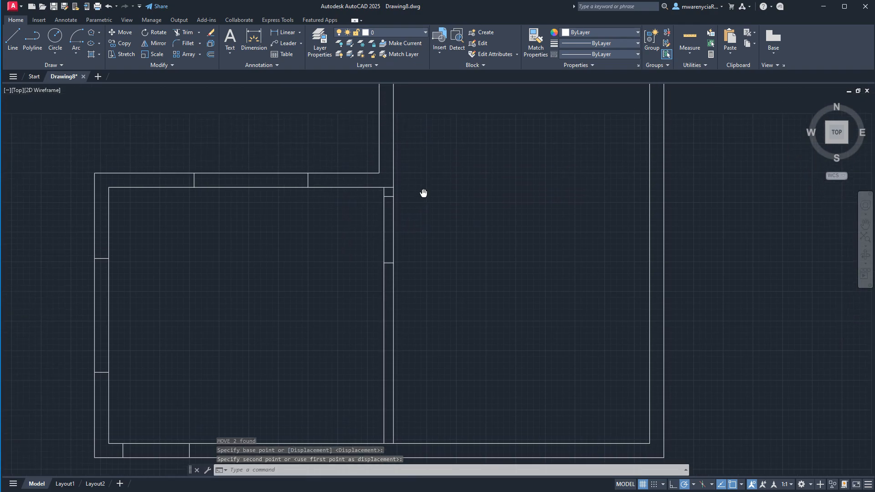
pyautogui.click(375, 194)
pyautogui.click(418, 310)
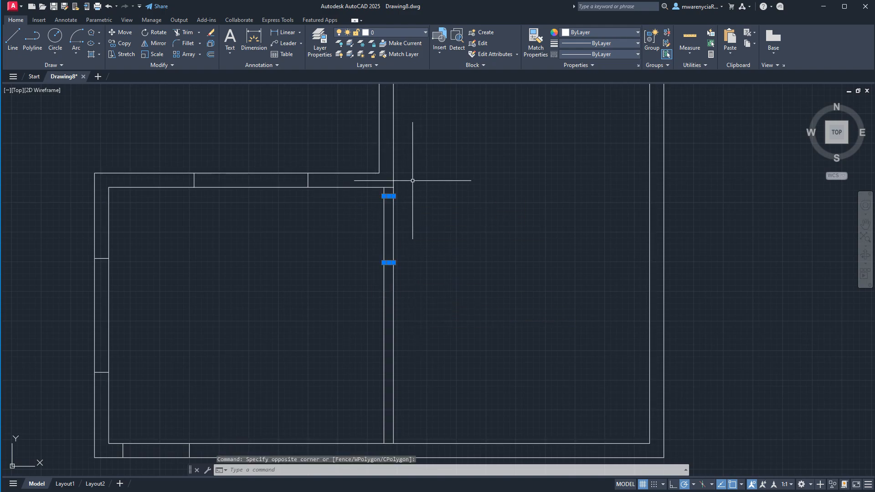
pyautogui.moveTo(407, 257); pyautogui.dragTo(410, 224, button='middle')
pyautogui.write('m')
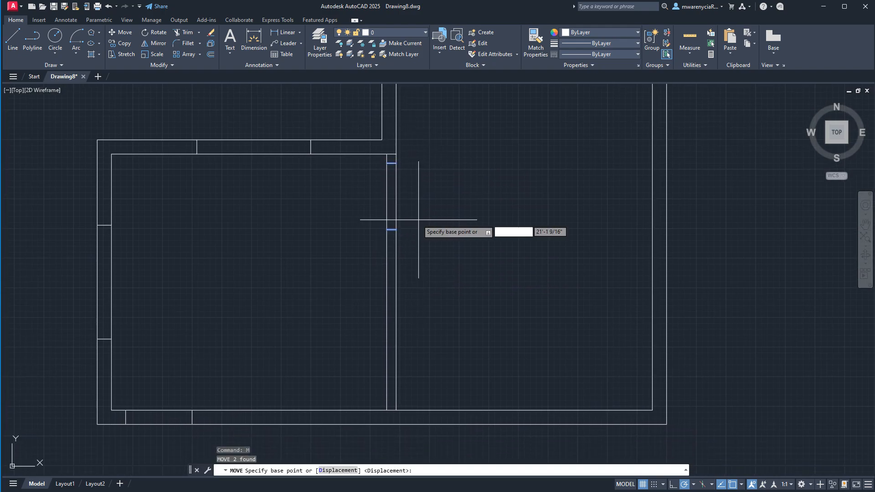
pyautogui.press('Return')
pyautogui.click(406, 239)
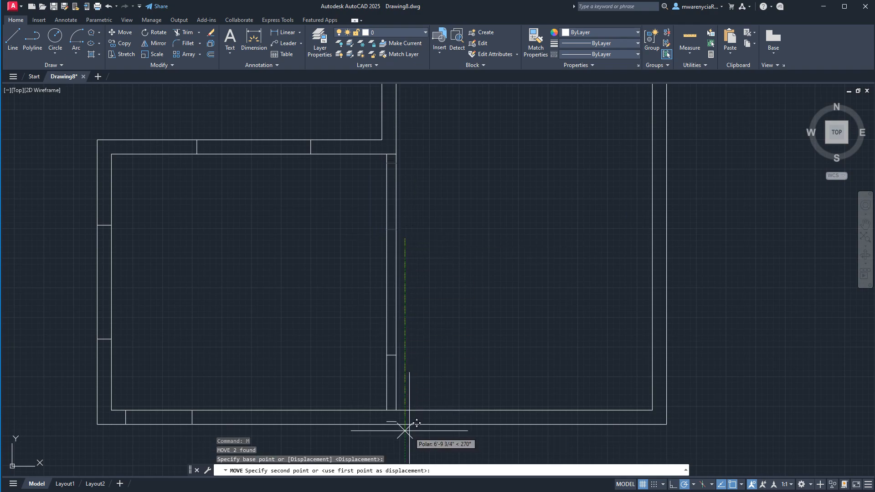
pyautogui.click(405, 410)
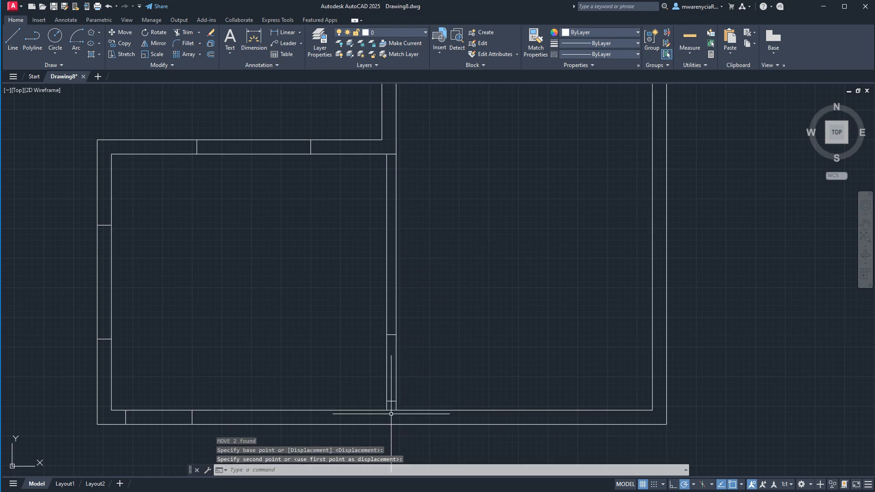
# Undo the last two moves of the short partition lines
pyautogui.hotkey('ctrl', 'z')
pyautogui.hotkey('ctrl', 'z')
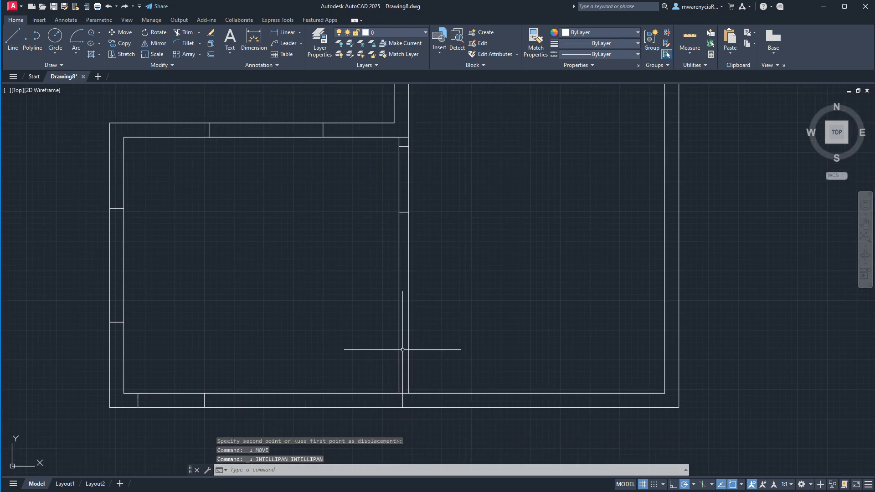
pyautogui.hotkey('ctrl', 'z')
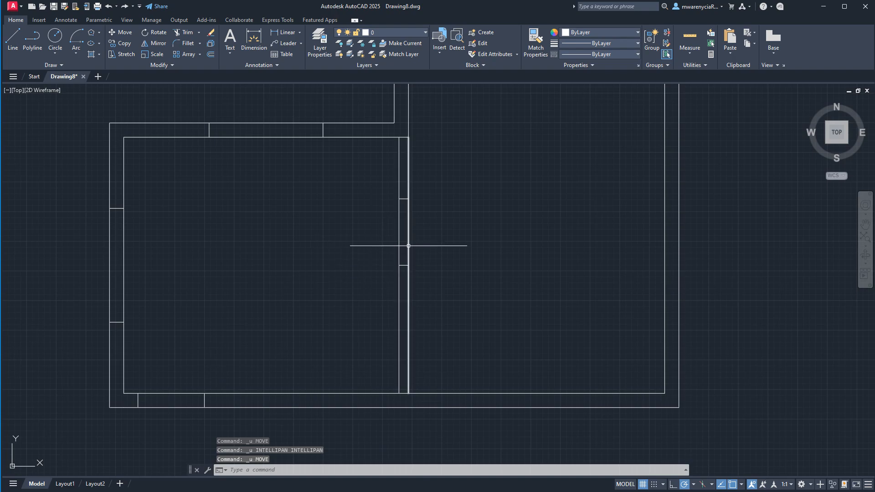
# Move the two short partition lines straight down toward the lower end of the partition wall
pyautogui.click(382, 189)
pyautogui.click(437, 295)
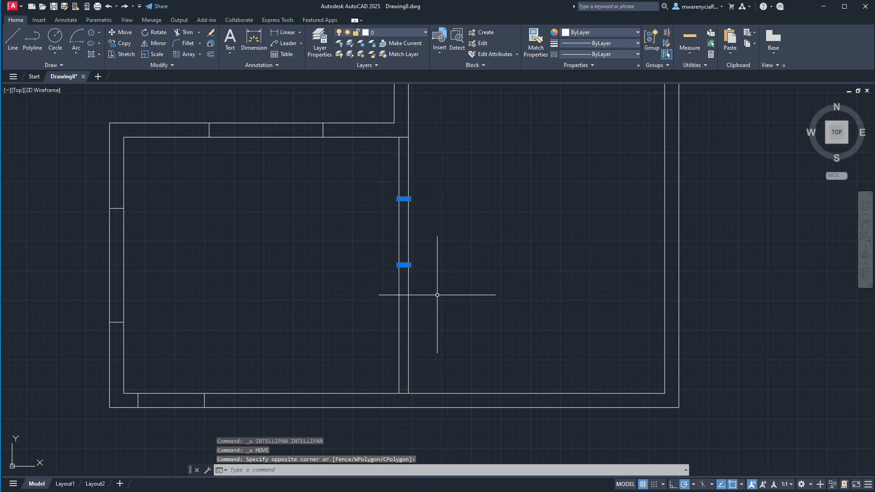
pyautogui.write('m')
pyautogui.press('Return')
pyautogui.click(450, 240)
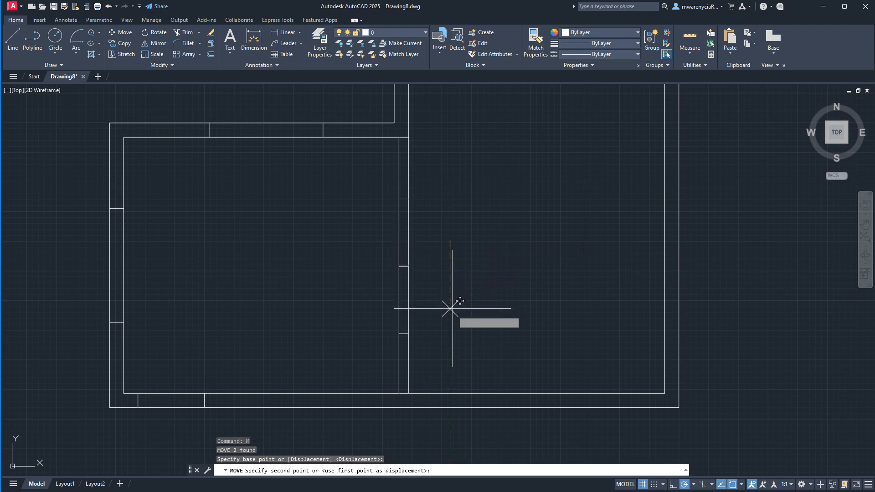
pyautogui.click(450, 338)
pyautogui.scroll(4, 412, 384)
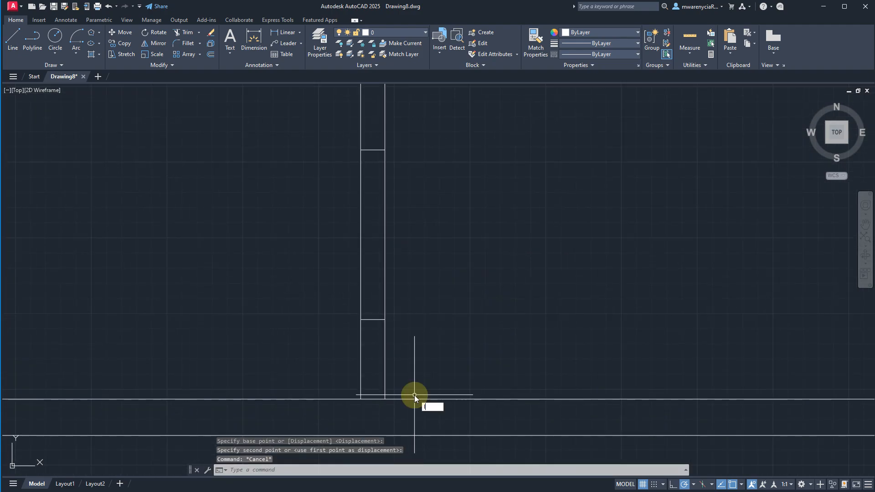
pyautogui.press('Return')
pyautogui.click(385, 399)
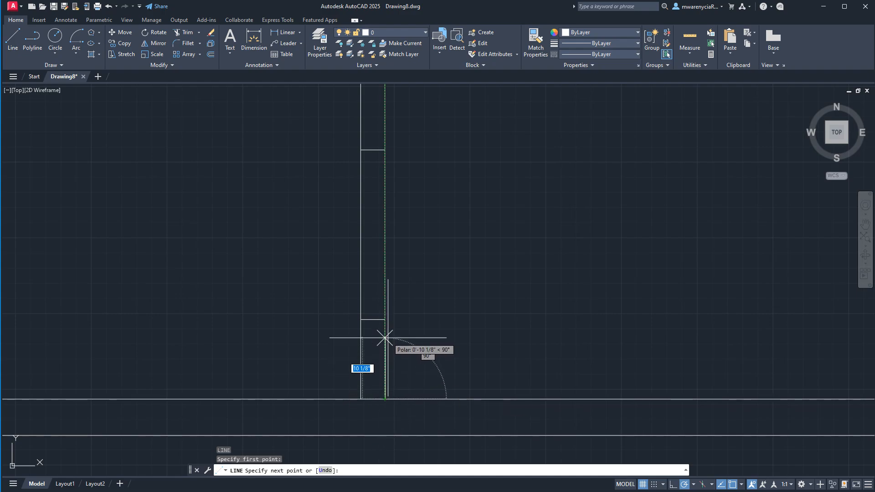
pyautogui.press('Escape')
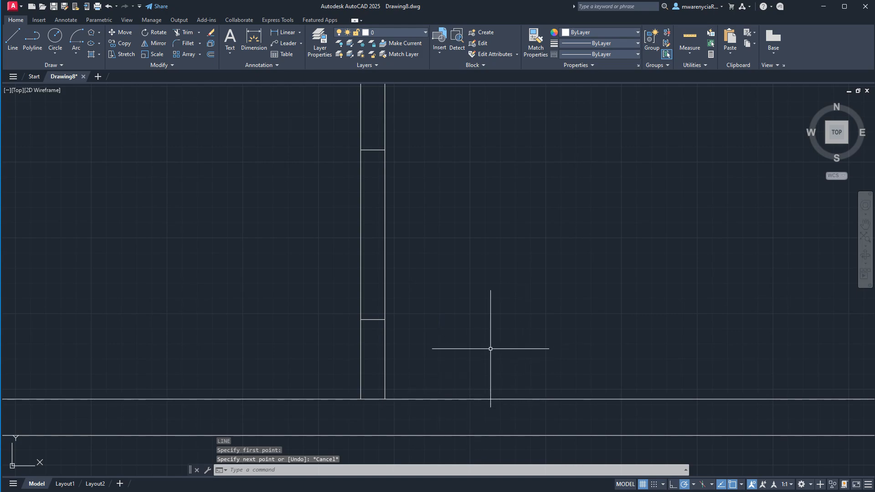
pyautogui.scroll(-6, 488, 350)
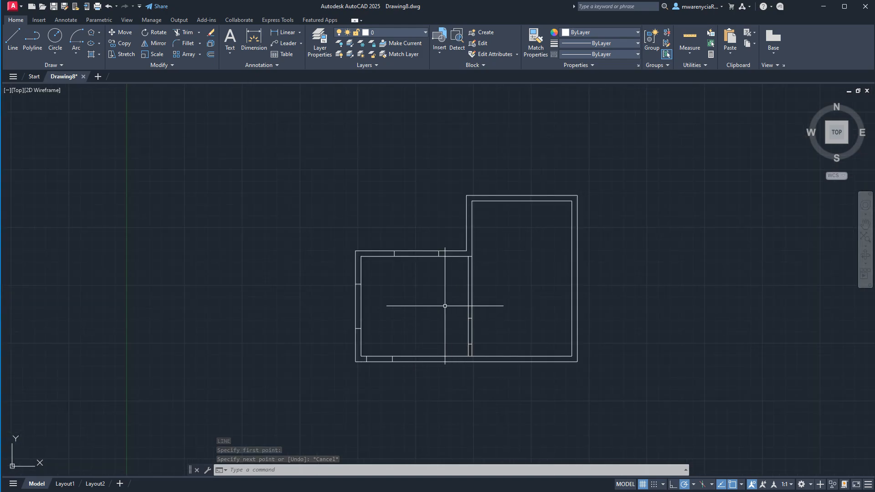
pyautogui.click(445, 306)
pyautogui.press('Escape')
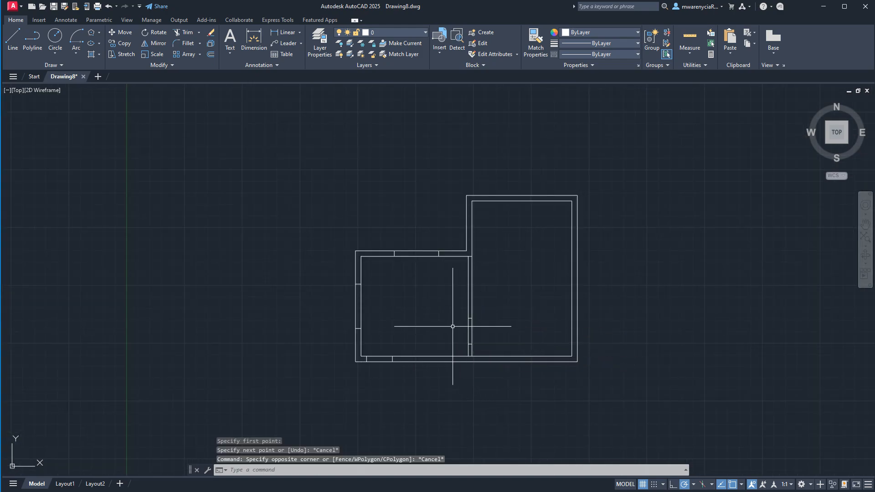
# Move both short partition lines down so the lower one lies on the lower exterior wall's inner line
pyautogui.click(441, 305)
pyautogui.click(483, 349)
pyautogui.scroll(8, 478, 354)
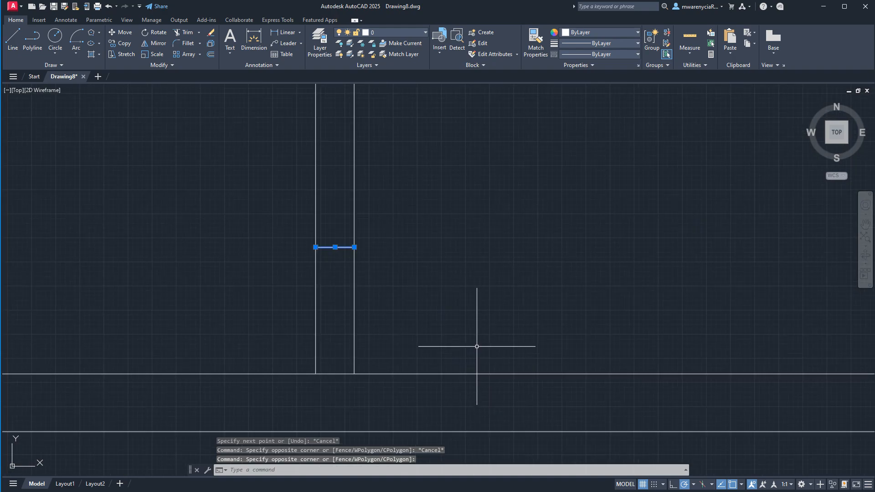
pyautogui.scroll(-2, 475, 346)
pyautogui.write('M')
pyautogui.press('Return')
pyautogui.scroll(-3, 459, 278)
pyautogui.scroll(6, 449, 278)
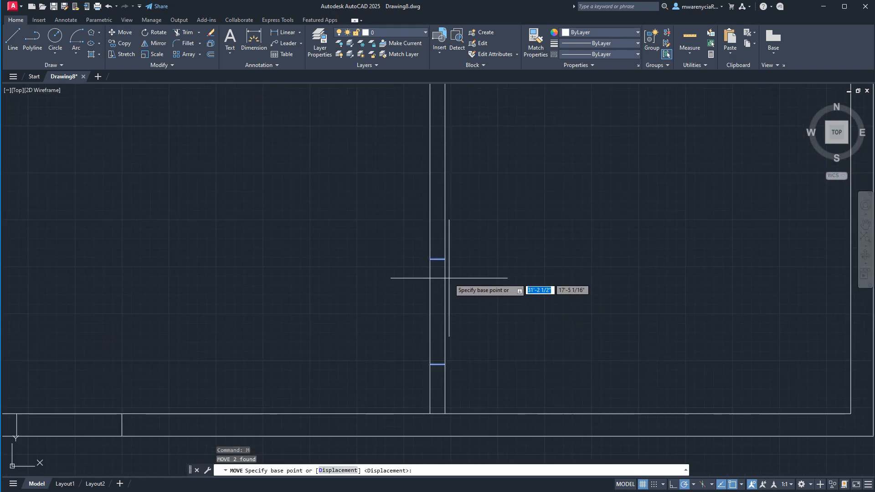
pyautogui.click(446, 412)
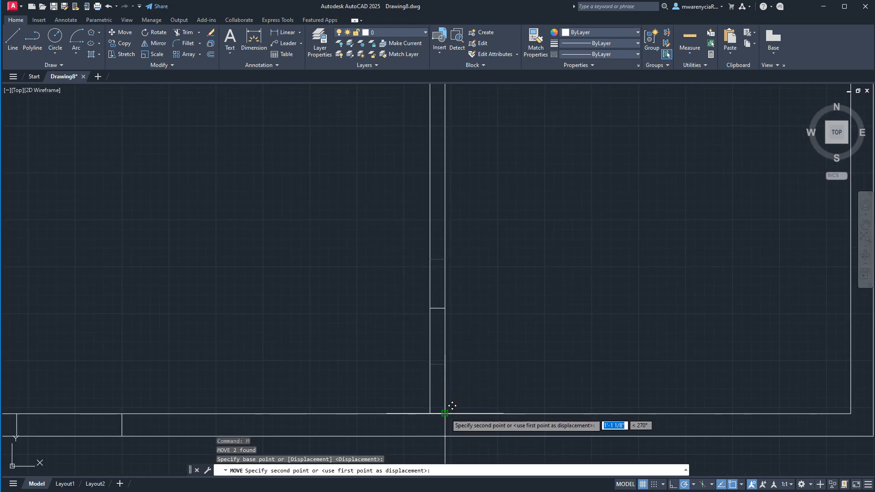
pyautogui.press('Escape')
# Move both short partition lines 4" upward from the lower exterior wall's inner line
pyautogui.click(396, 287)
pyautogui.click(461, 426)
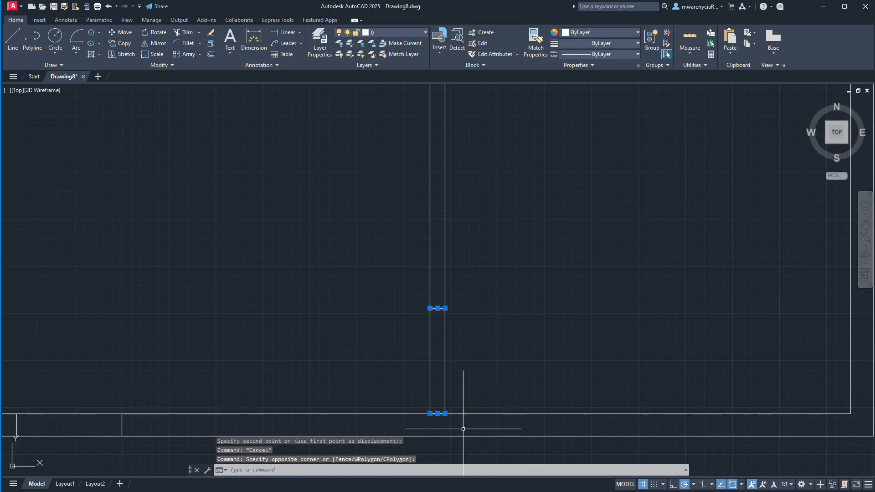
pyautogui.write('M')
pyautogui.press('Return')
pyautogui.click(529, 367)
pyautogui.write('4')
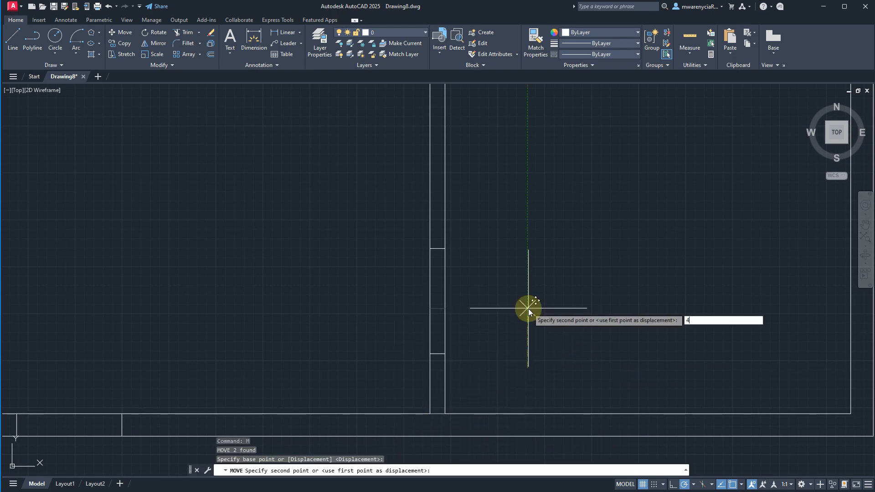
pyautogui.press('Return')
pyautogui.press('Escape')
pyautogui.moveTo(319, 426); pyautogui.dragTo(477, 373, button='middle')
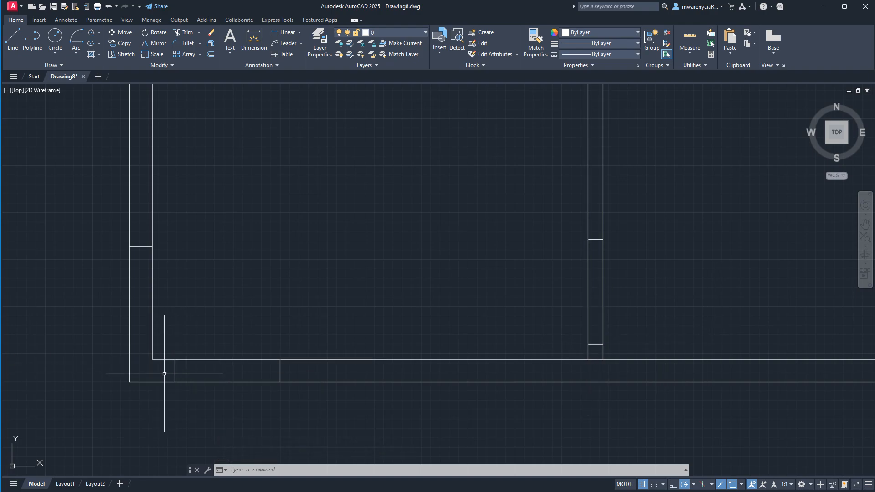
pyautogui.press('Escape')
pyautogui.press('Escape')
pyautogui.scroll(-5, 376, 351)
pyautogui.scroll(6, 378, 358)
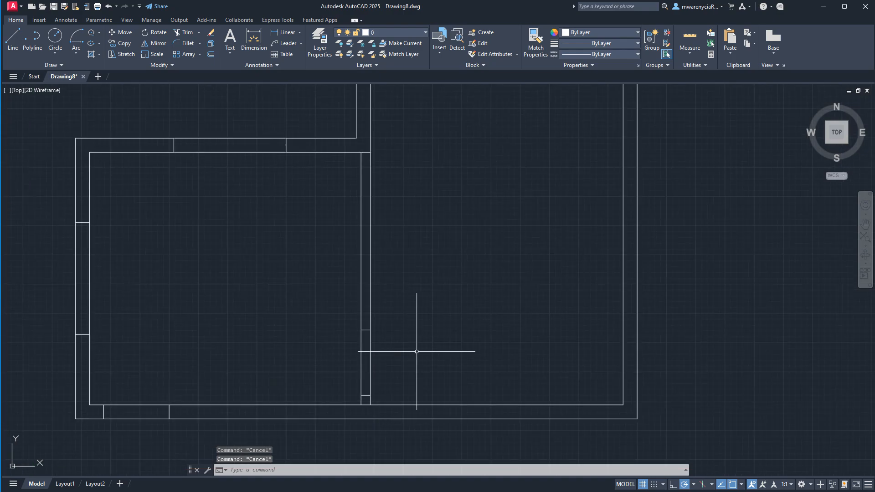
pyautogui.scroll(-2, 449, 312)
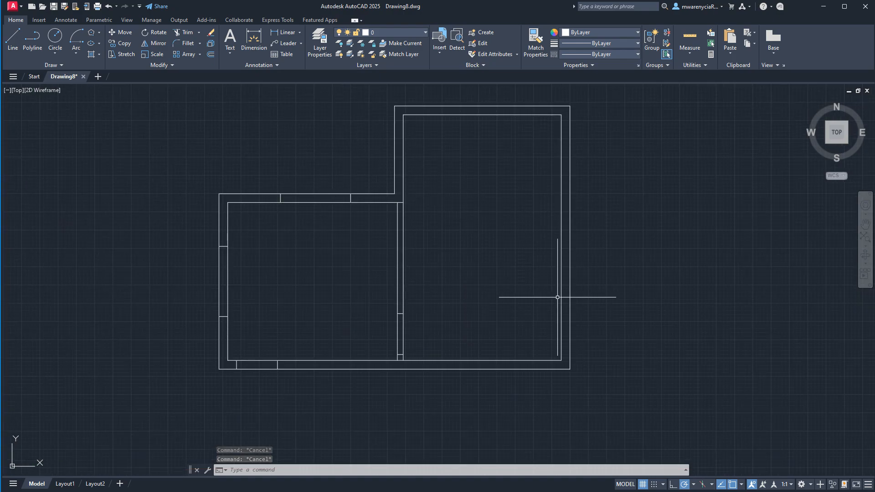
# Trim the wall lines out of the upper, left and lower exterior-wall openings, using the whole plan as cutting edges
pyautogui.click(633, 411)
pyautogui.click(119, 95)
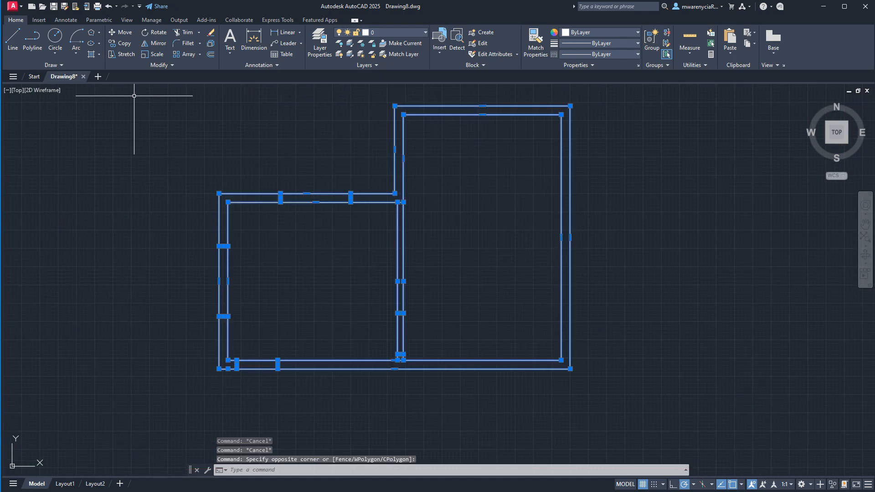
pyautogui.write('trim')
pyautogui.press('Return')
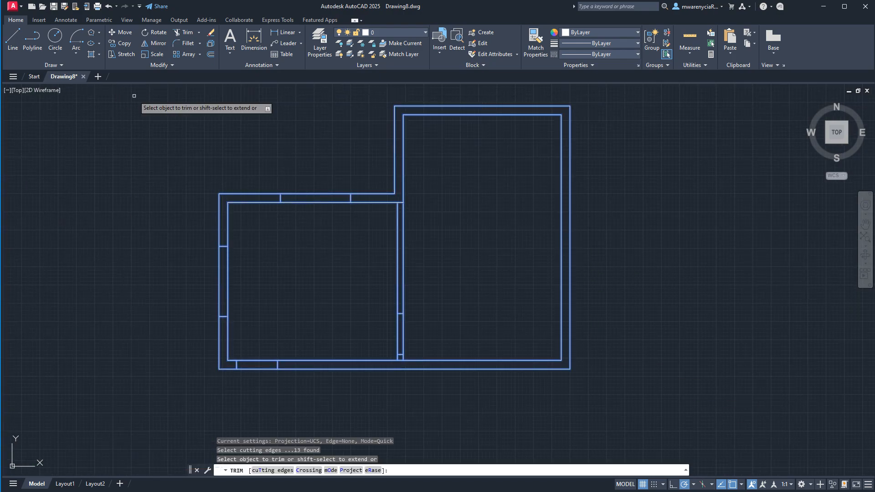
pyautogui.click(311, 167)
pyautogui.click(309, 249)
pyautogui.click(262, 279)
pyautogui.click(208, 280)
pyautogui.click(263, 325)
pyautogui.click(261, 384)
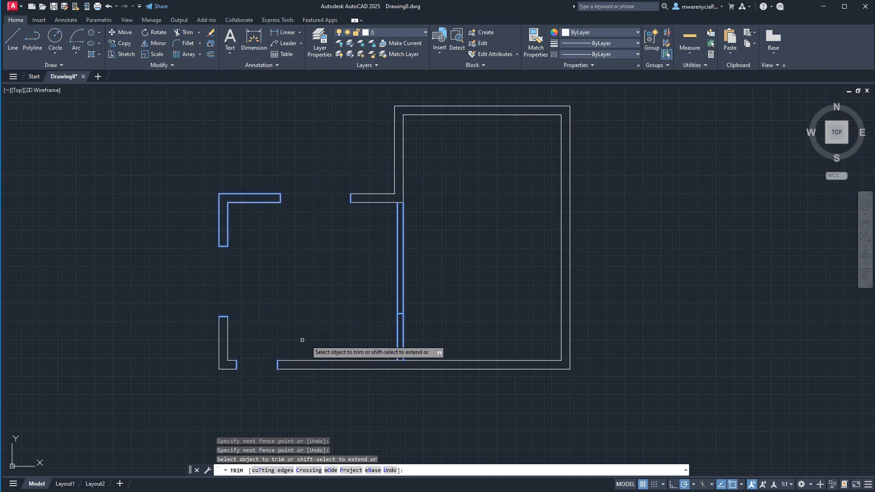
# Trim the partition wall's lines between its two short lines to open the interior doorway
pyautogui.click(367, 329)
pyautogui.click(403, 331)
pyautogui.press('Return')
pyautogui.scroll(5, 401, 356)
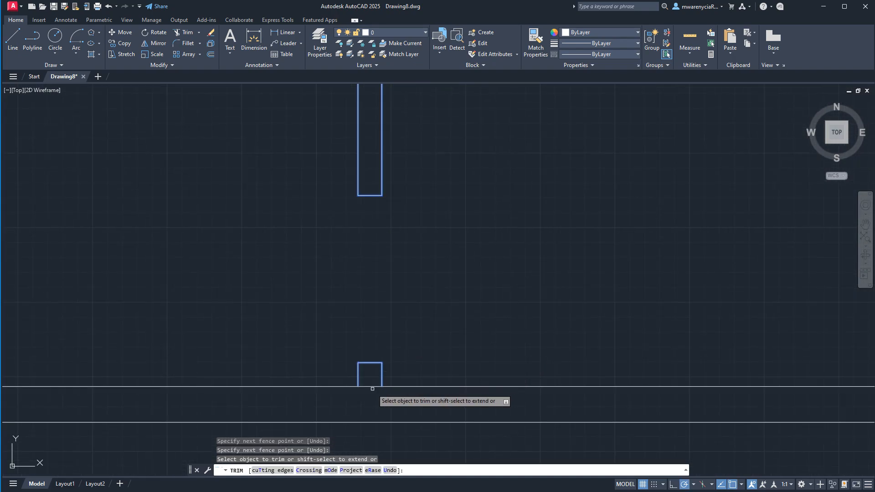
pyautogui.scroll(-2, 372, 386)
pyautogui.scroll(-2, 362, 162)
pyautogui.scroll(4, 378, 141)
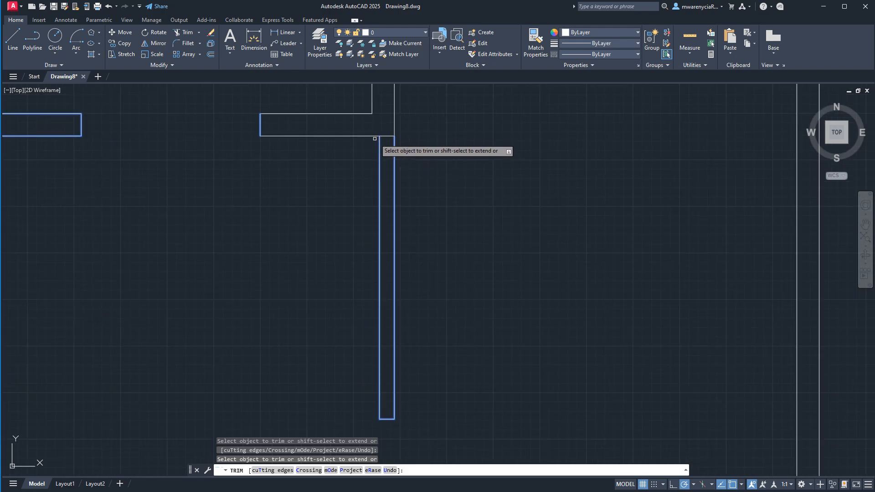
pyautogui.scroll(-4, 419, 220)
pyautogui.press('Escape')
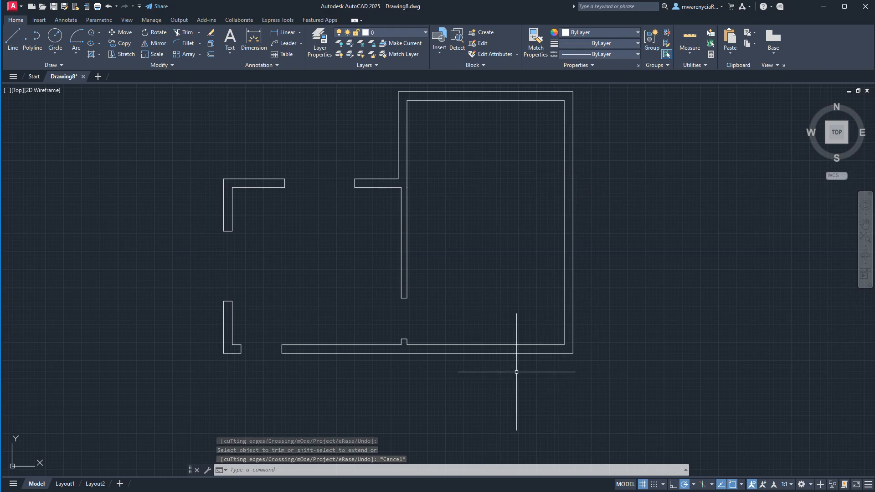
# Draw a 2'4" by 1" door leaf standing upright from the left jamb's inner corner at the lower exterior doorway
pyautogui.scroll(5, 251, 366)
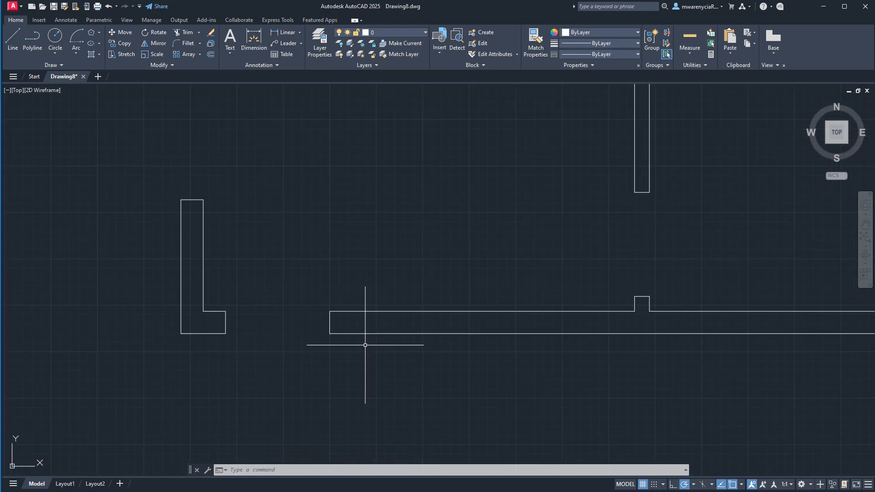
pyautogui.click(13, 39)
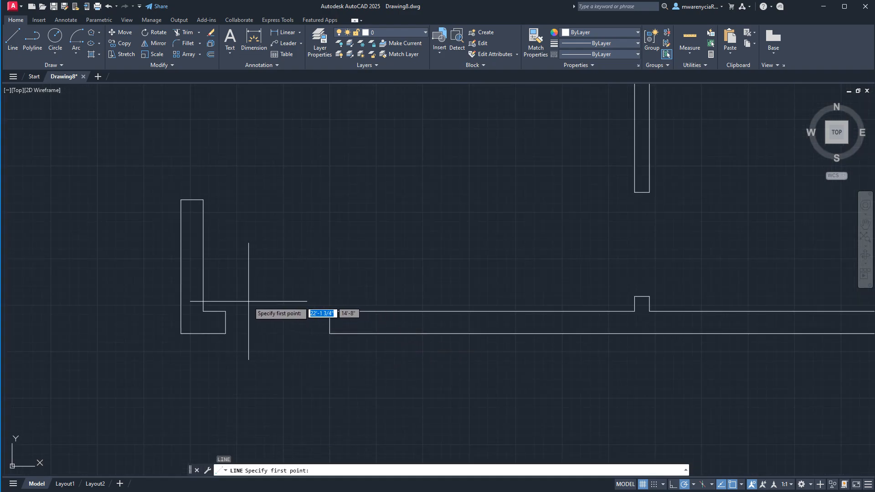
pyautogui.click(225, 311)
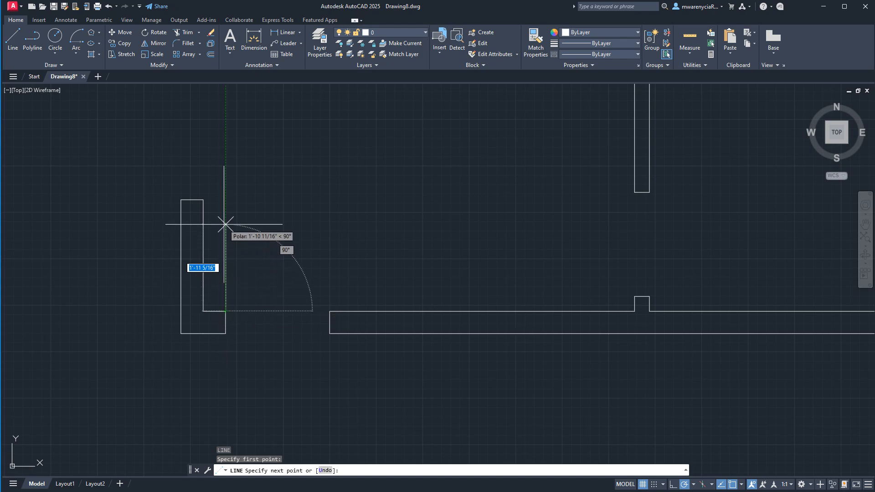
pyautogui.write('2')
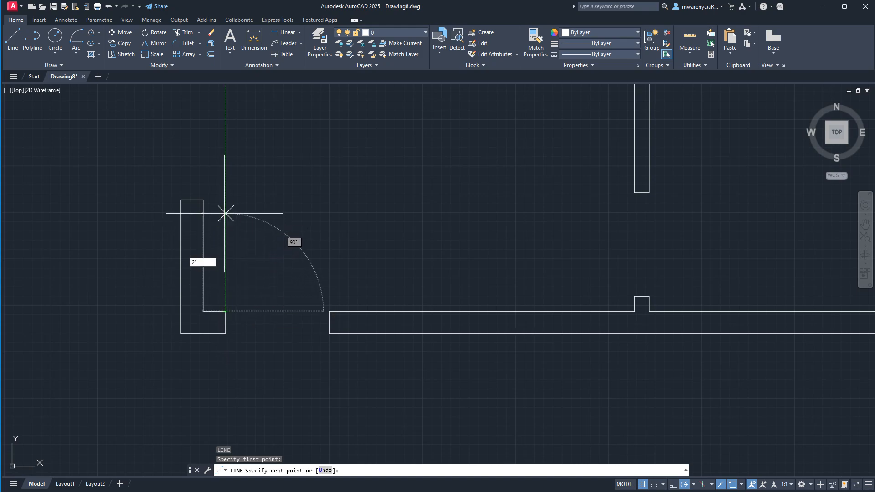
pyautogui.write("'4")
pyautogui.press('Return')
pyautogui.write('1')
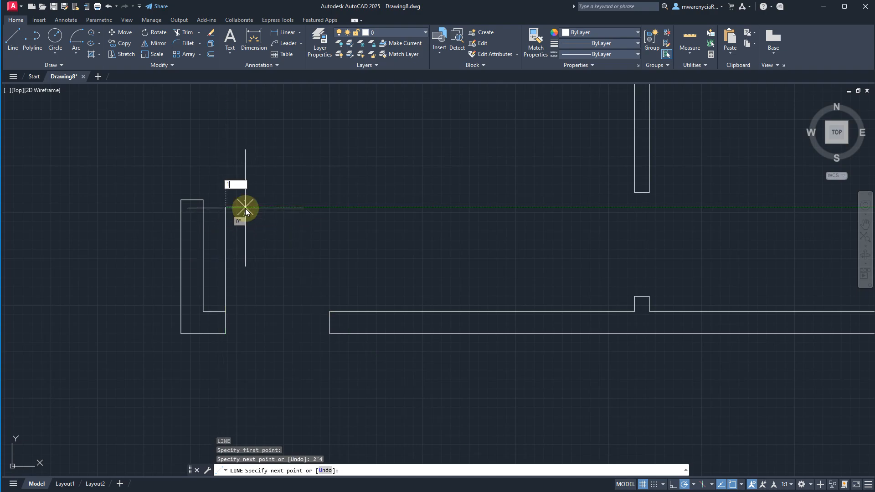
pyautogui.press('Return')
pyautogui.scroll(2, 228, 310)
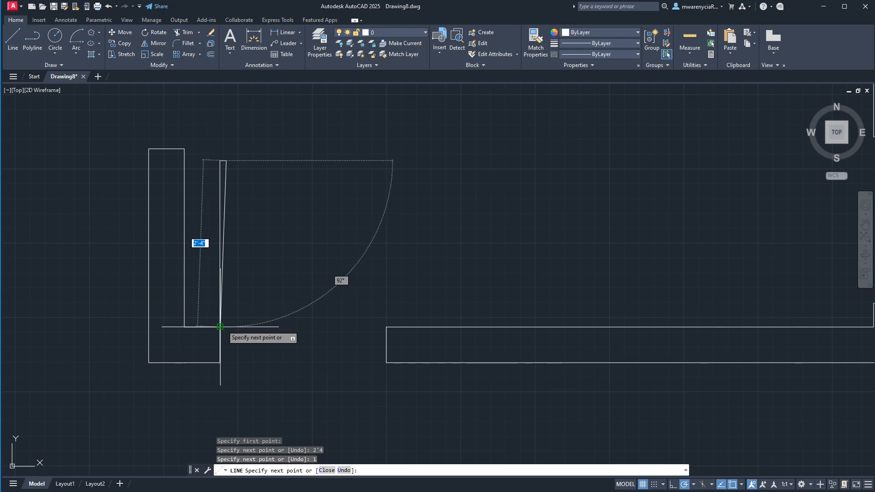
pyautogui.click(226, 326)
pyautogui.press('Escape')
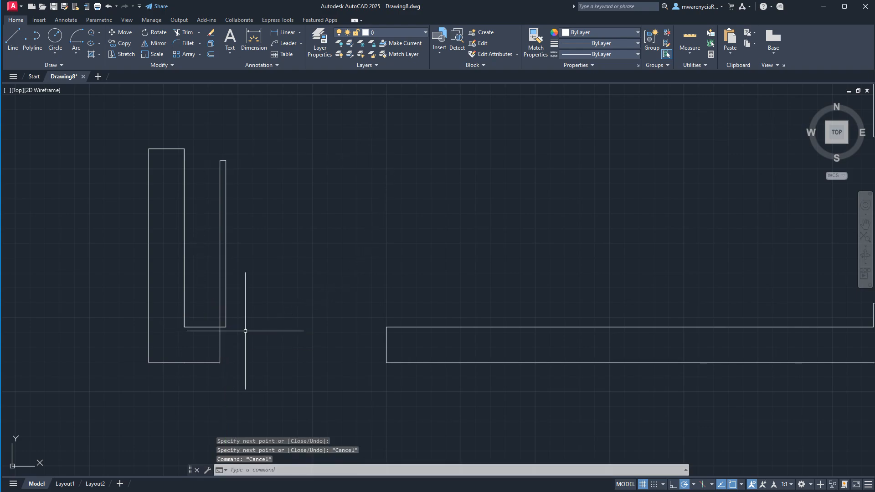
pyautogui.click(76, 53)
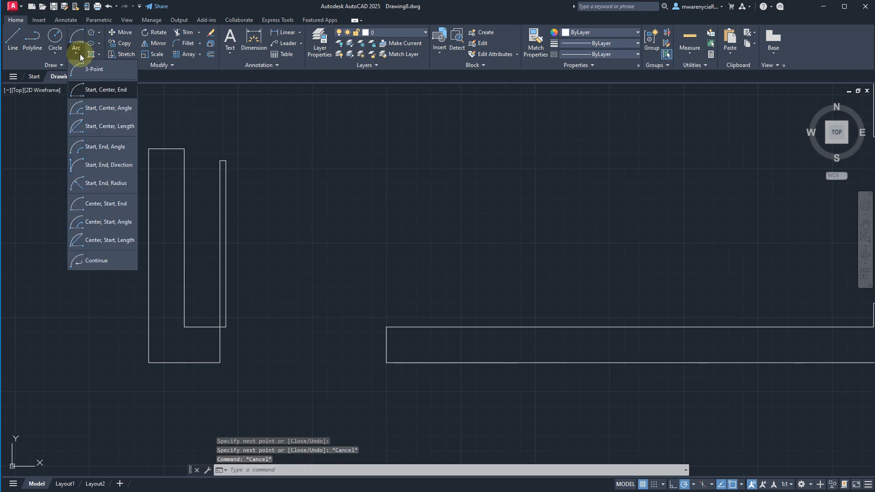
pyautogui.click(83, 88)
pyautogui.click(84, 88)
pyautogui.press('Escape')
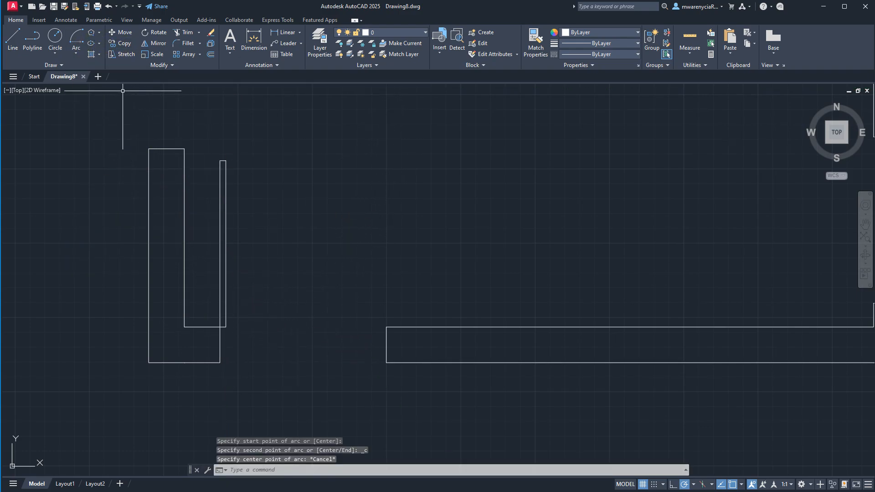
# Draw the door swing as a Start, Center, End arc from the opposite jamb's inner corner, centred on the hinge corner, to the leaf's upper end
pyautogui.click(77, 53)
pyautogui.click(87, 88)
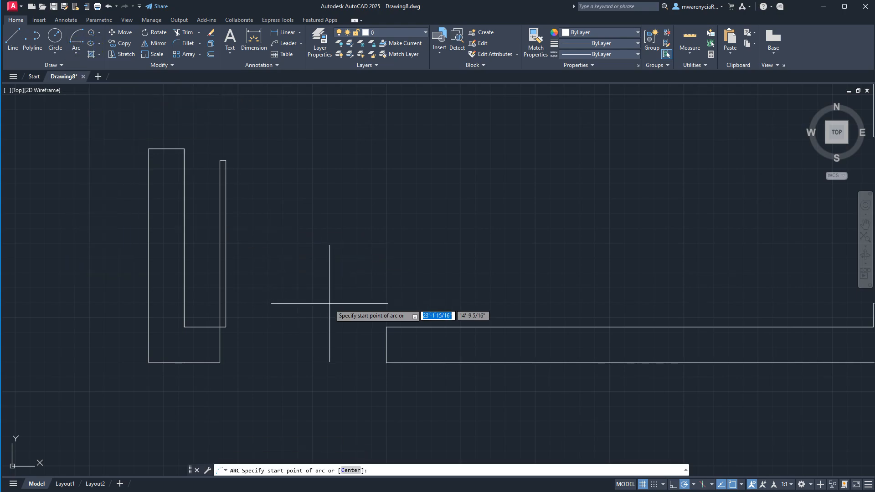
pyautogui.click(387, 327)
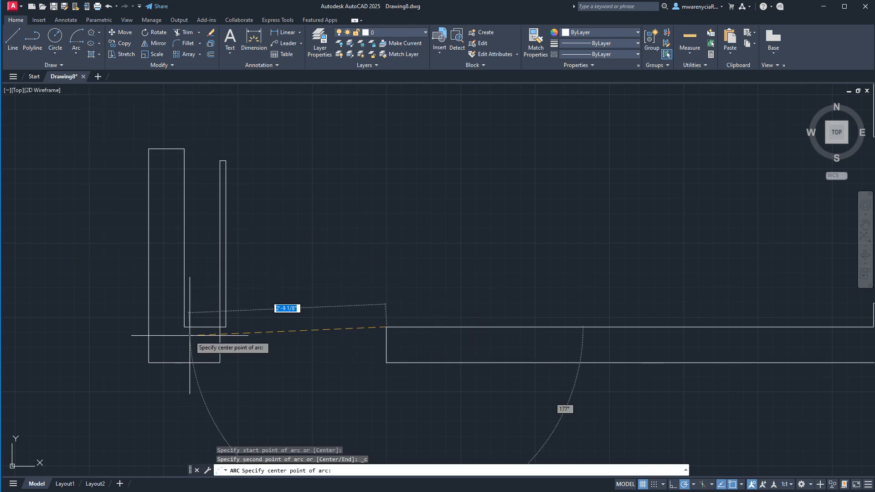
pyautogui.click(220, 327)
pyautogui.click(220, 161)
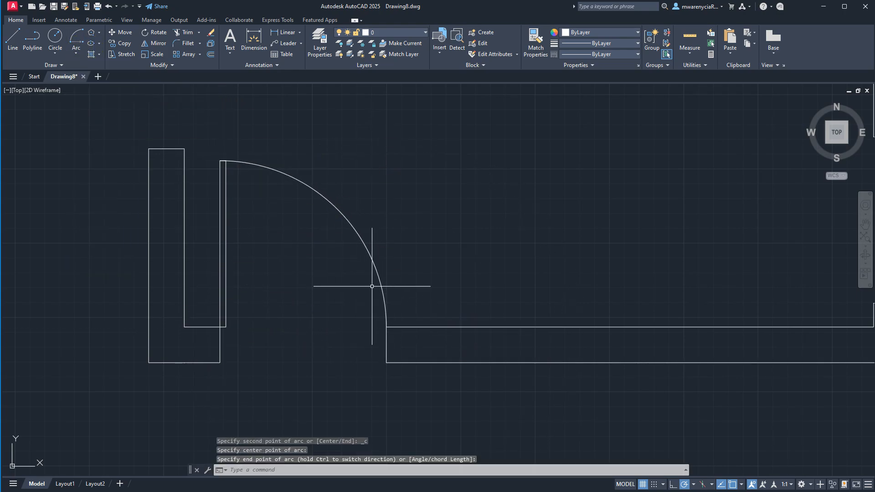
pyautogui.scroll(-4, 304, 255)
pyautogui.press('Escape')
pyautogui.scroll(4, 296, 253)
pyautogui.scroll(-4, 246, 242)
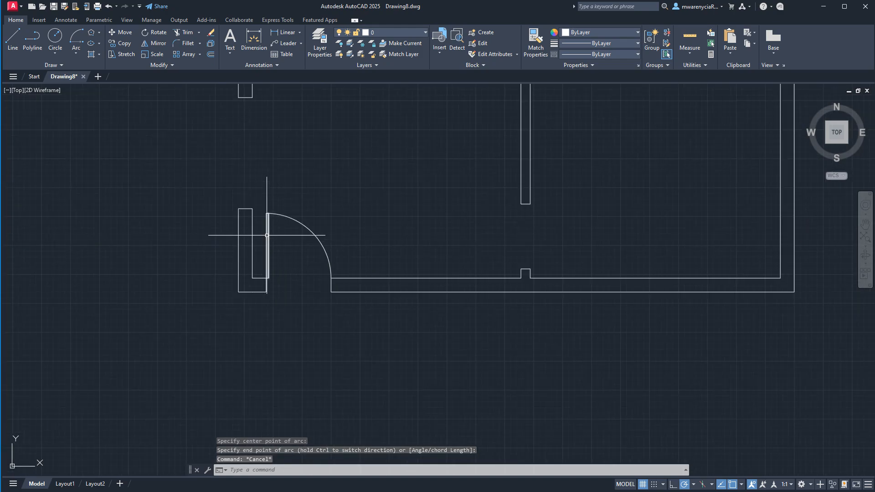
pyautogui.click(255, 199)
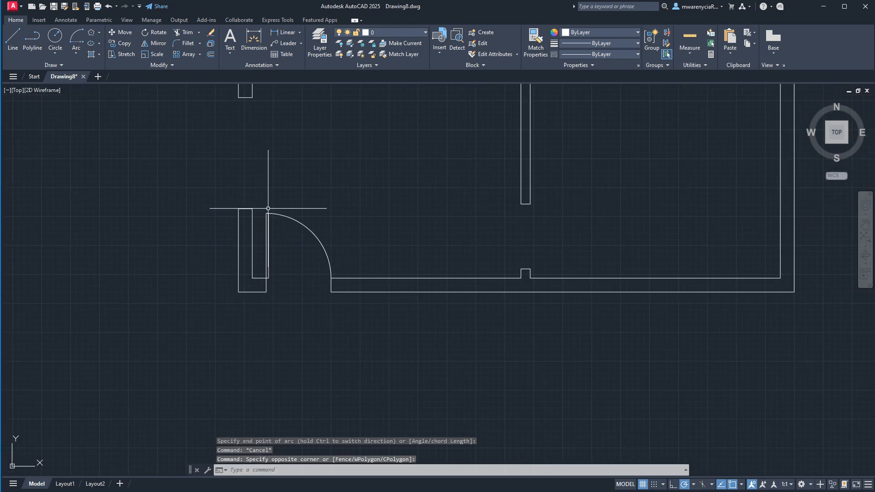
pyautogui.click(348, 286)
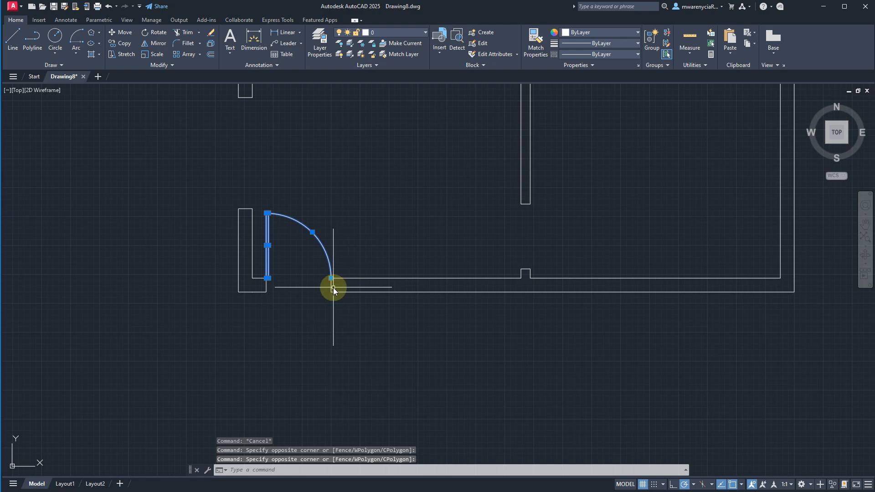
pyautogui.write('l')
pyautogui.press('Return')
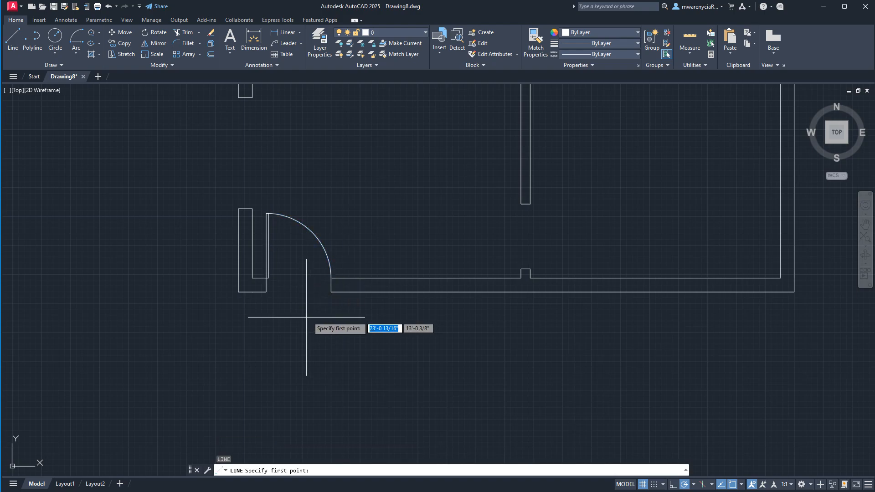
pyautogui.click(267, 291)
pyautogui.press('Escape')
pyautogui.click(262, 196)
pyautogui.press('Escape')
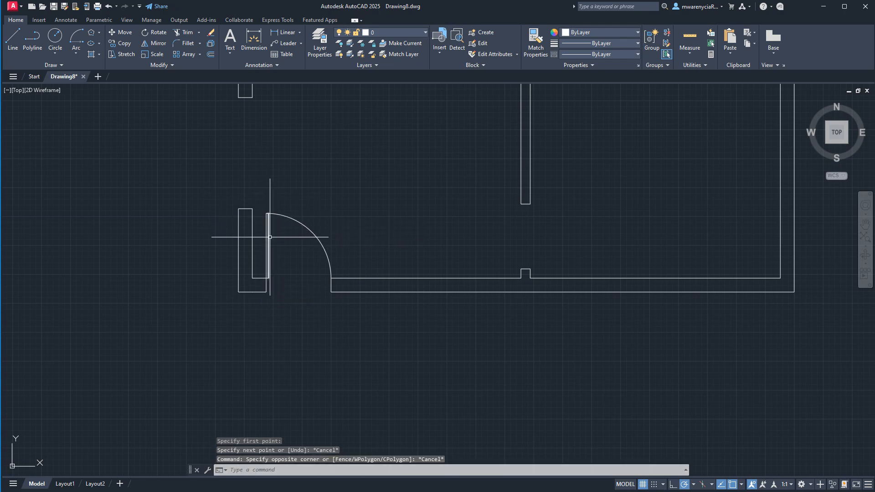
# Draw a line across the lower doorway between the outer corners of its jambs
pyautogui.write('l')
pyautogui.press('Return')
pyautogui.click(266, 292)
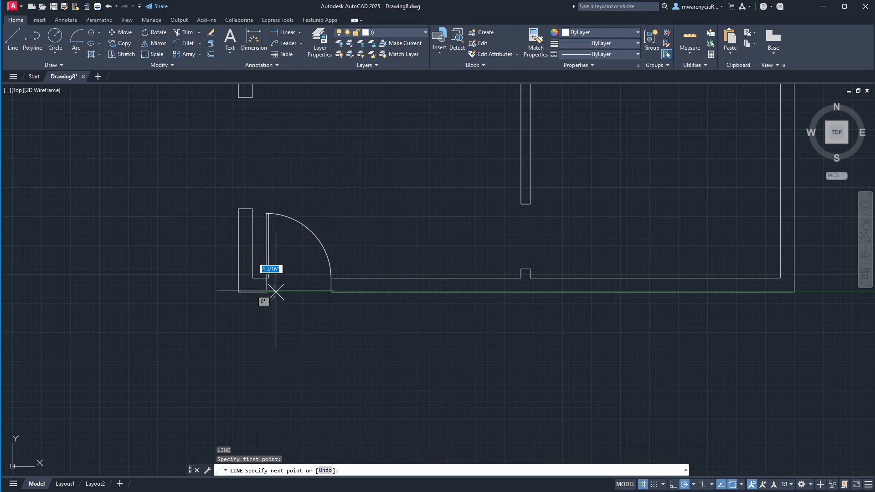
pyautogui.click(329, 291)
pyautogui.press('Escape')
pyautogui.press('Escape')
# Mirror the door leaf and swing arc about the doorway's vertical centre line, erasing the source objects
pyautogui.click(263, 208)
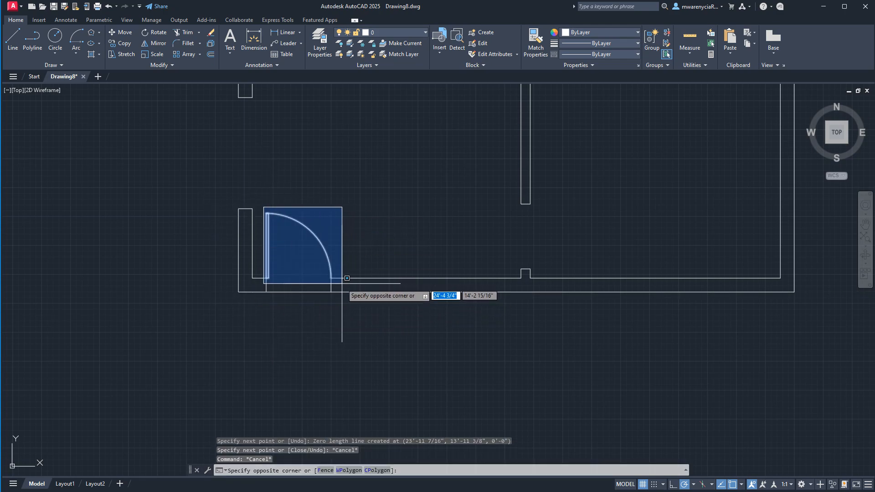
pyautogui.click(346, 278)
pyautogui.scroll(2, 303, 257)
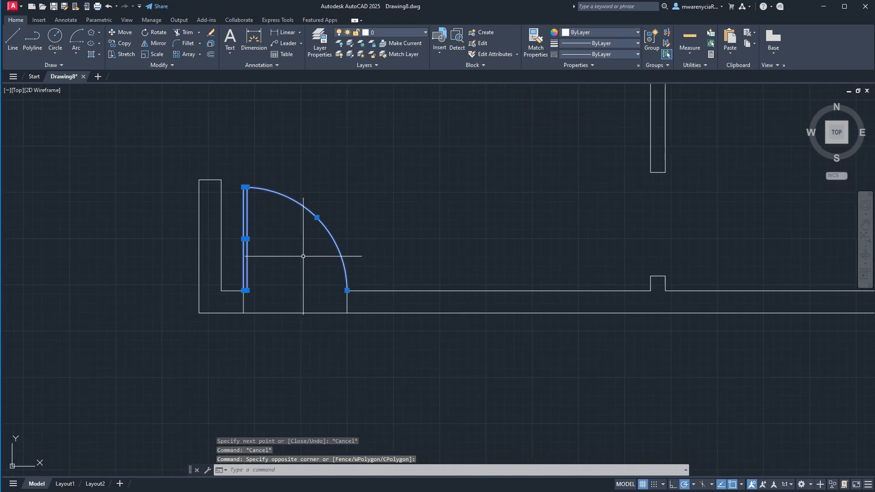
pyautogui.press('Return')
pyautogui.click(296, 313)
pyautogui.click(297, 272)
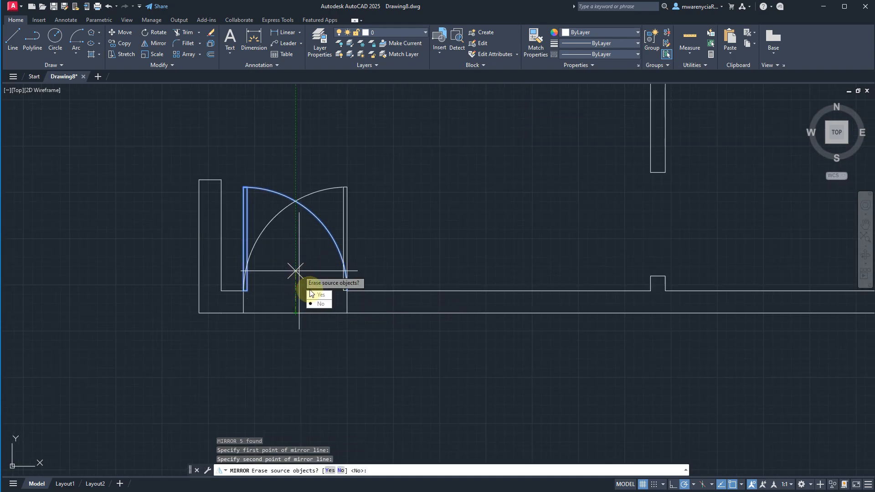
pyautogui.write('Y')
pyautogui.press('Return')
pyautogui.press('Escape')
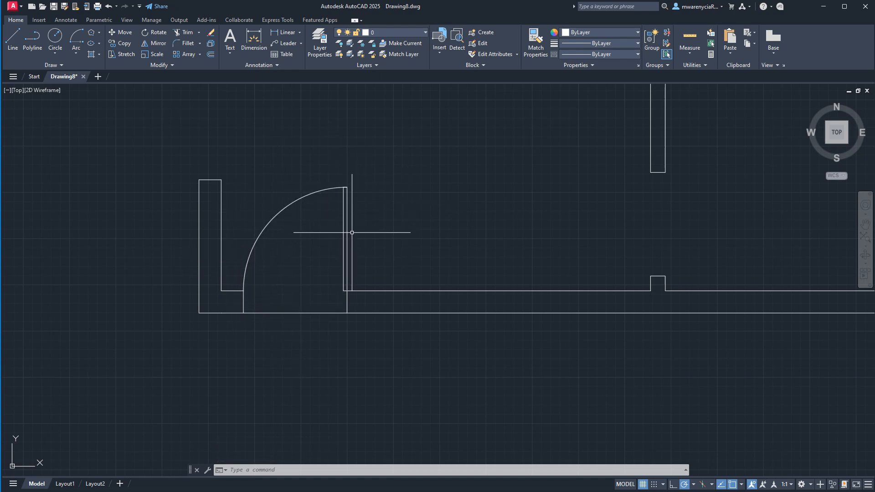
# Undo the mirroring of the door
pyautogui.scroll(-4, 351, 225)
pyautogui.moveTo(360, 194); pyautogui.dragTo(357, 219, button='middle')
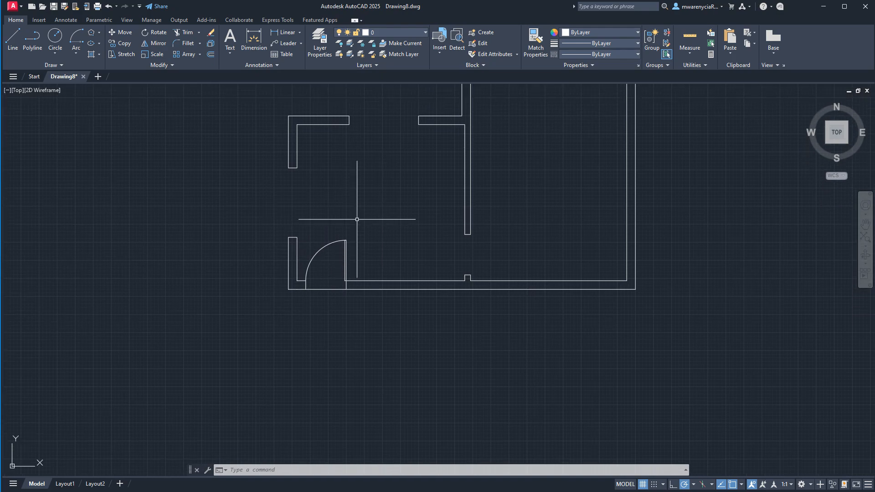
pyautogui.hotkey('ctrl', 'z')
pyautogui.hotkey('ctrl', 'z')
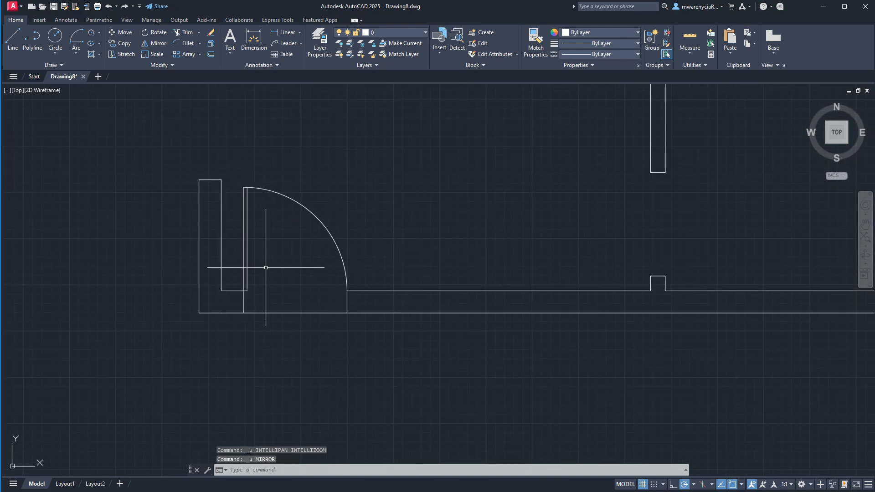
# Delete the line closing the outer edge of the lower doorway
pyautogui.click(303, 289)
pyautogui.click(270, 346)
pyautogui.press('Delete')
# Draw a vertical line across the left exterior wall's window opening, joining the midpoints of its two end lines
pyautogui.moveTo(274, 154)
pyautogui.mouseDown(button='middle')
pyautogui.moveTo(311, 343)
pyautogui.moveTo(366, 333)
pyautogui.mouseUp(button='middle')
pyautogui.write('l')
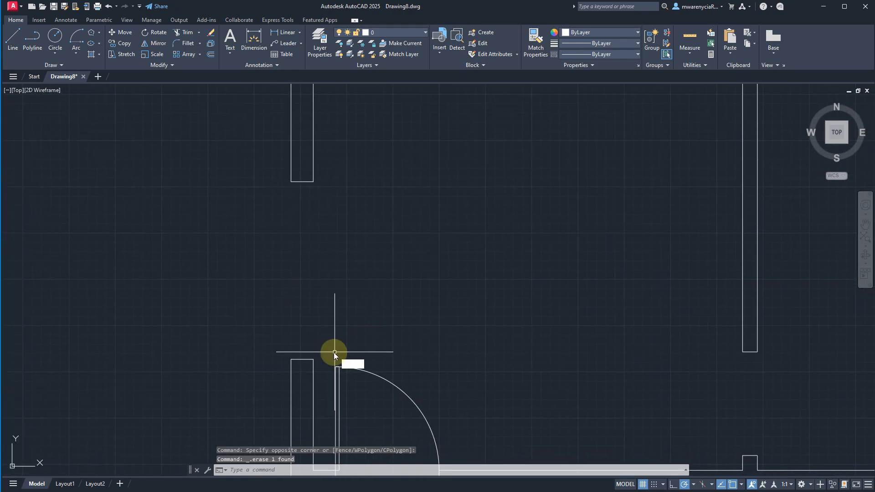
pyautogui.press('Return')
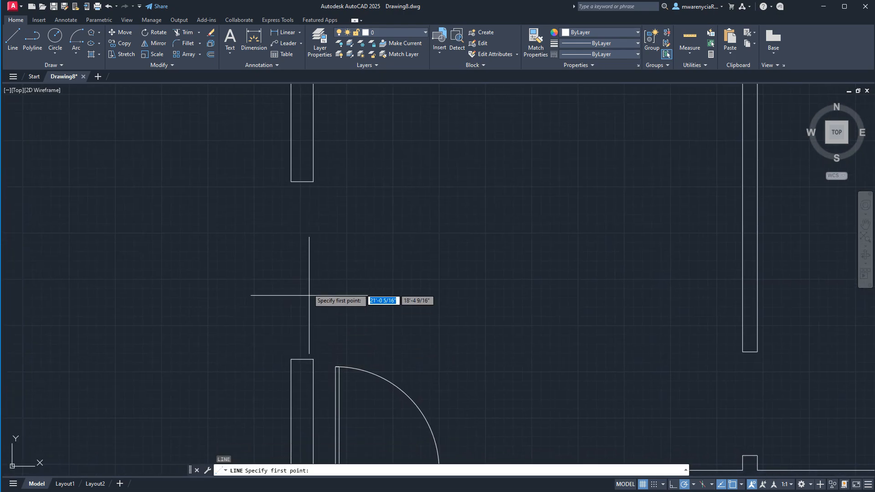
pyautogui.click(303, 181)
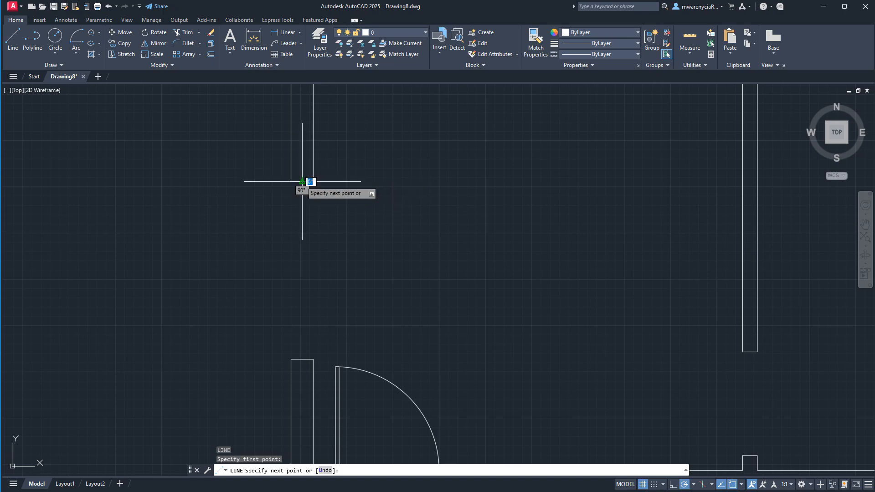
pyautogui.click(302, 359)
pyautogui.press('Escape')
pyautogui.press('Escape')
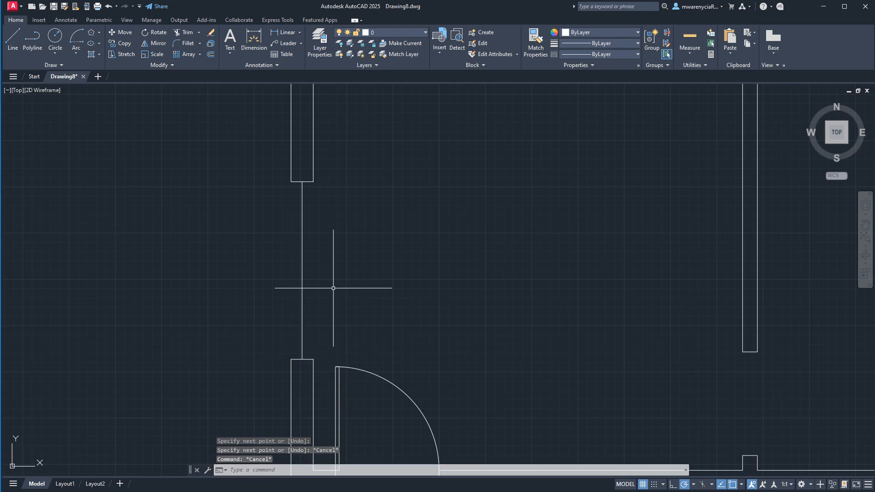
# Offset the vertical line in the left exterior wall's window opening 1" toward the outside to make the glazing pair
pyautogui.click(332, 288)
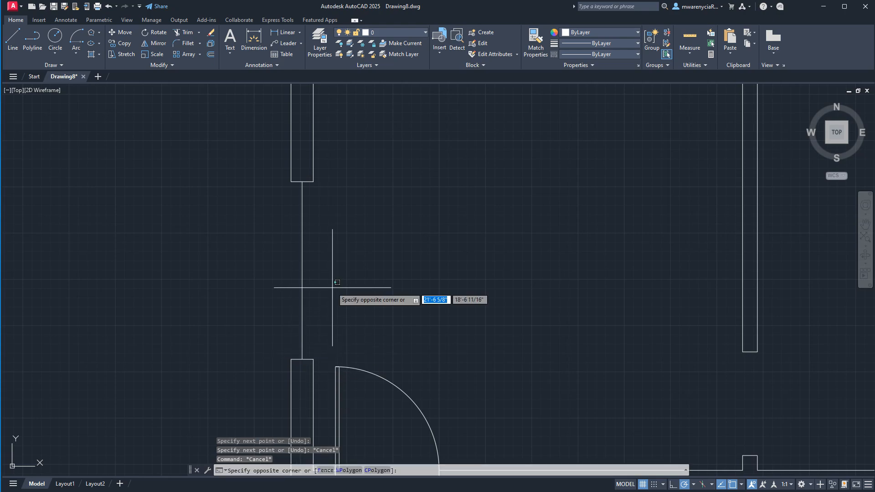
pyautogui.click(267, 275)
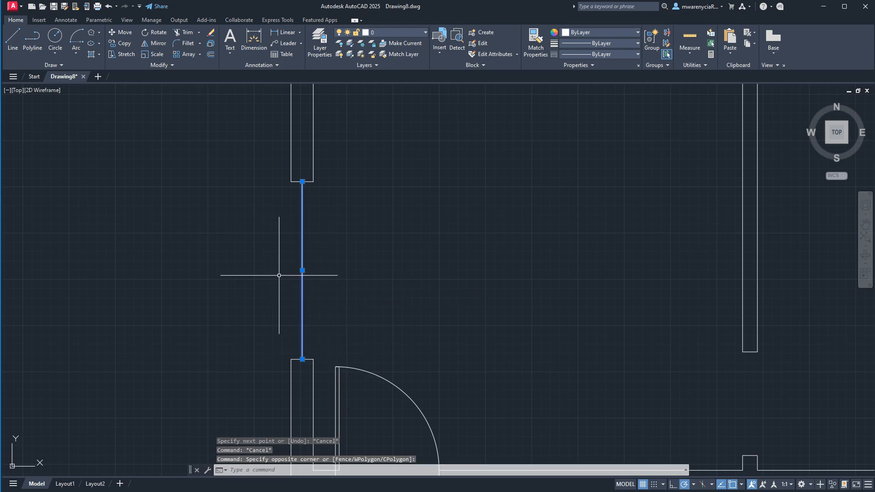
pyautogui.press('Return')
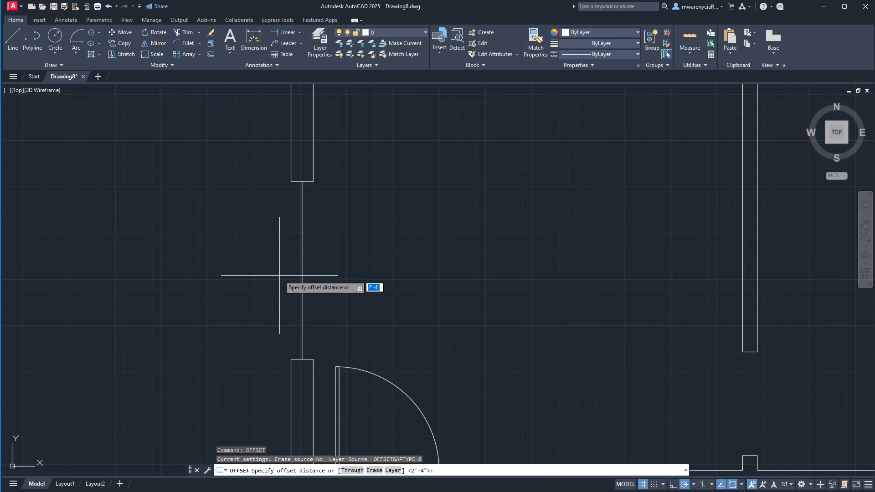
pyautogui.write('1')
pyautogui.press('Return')
pyautogui.click(299, 275)
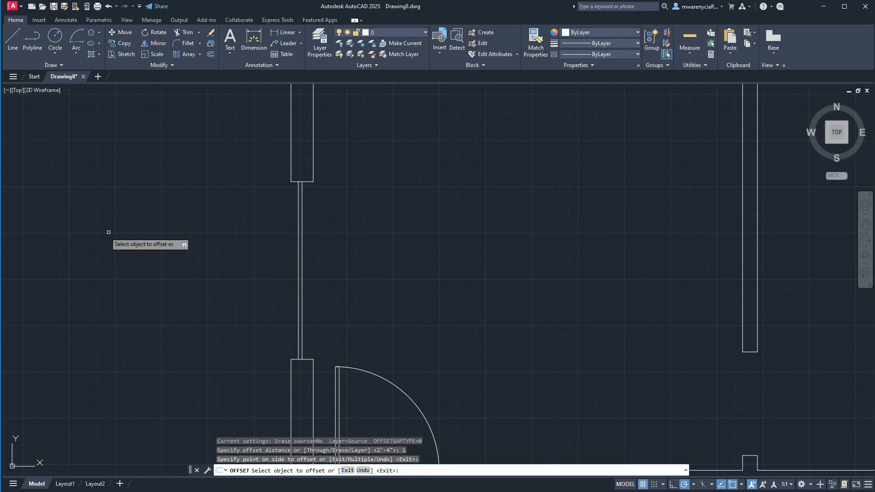
pyautogui.press('Escape')
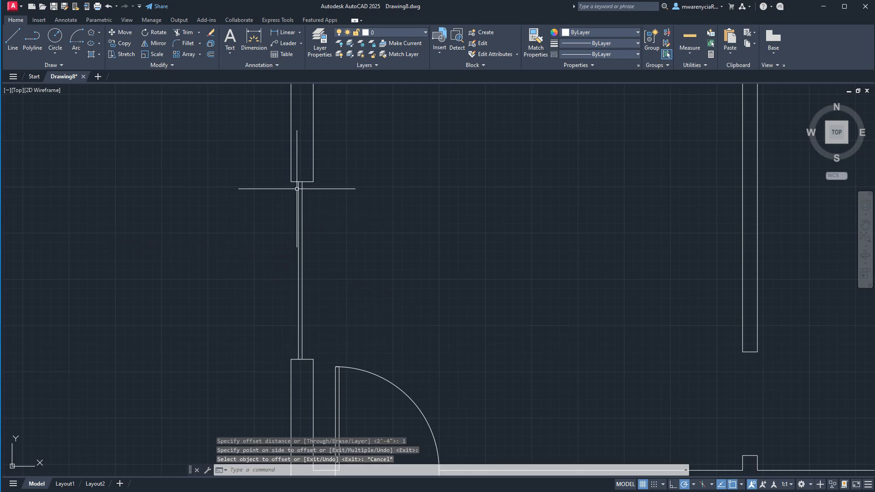
# Offset the outer glazing line 4" outward, past the exterior wall face, as the outer sill line
pyautogui.click(298, 268)
pyautogui.write('of')
pyautogui.press('Return')
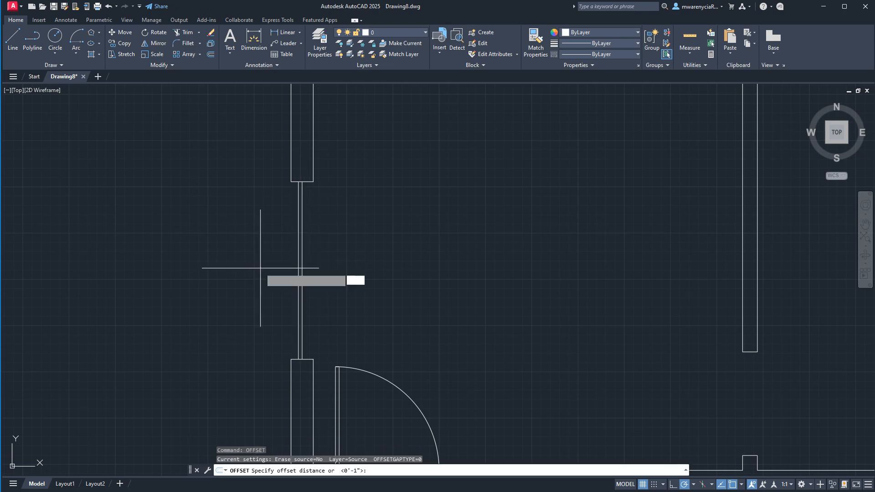
pyautogui.scroll(5, 309, 194)
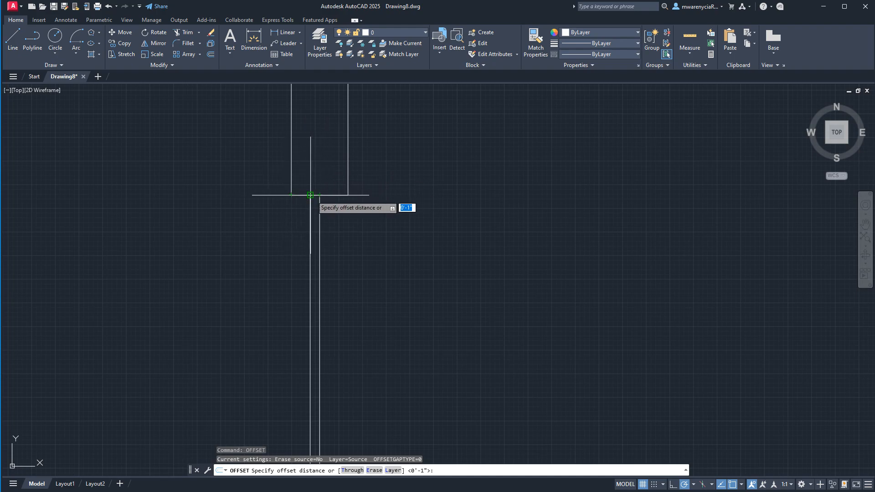
pyautogui.click(281, 198)
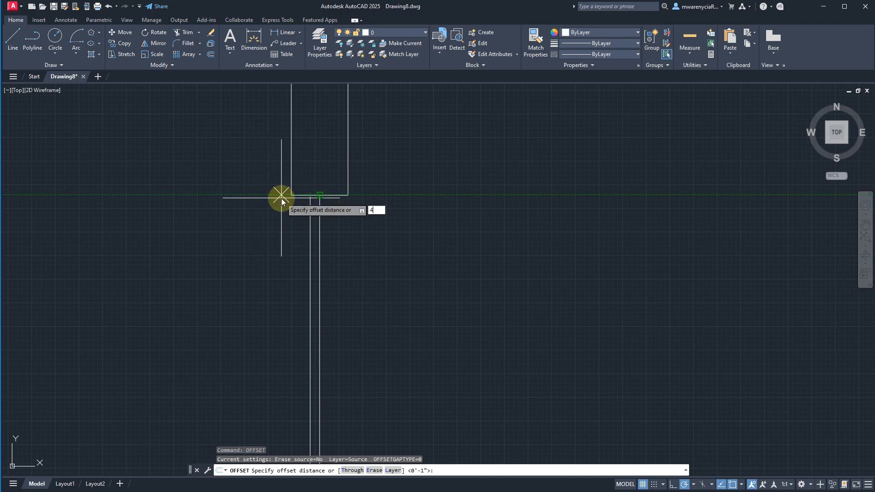
pyautogui.press('Return')
pyautogui.click(310, 200)
pyautogui.click(244, 197)
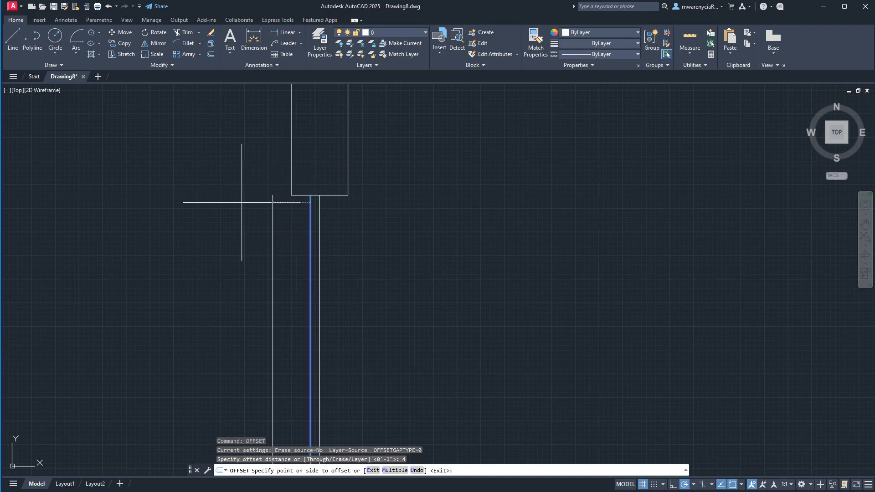
pyautogui.press('Escape')
# Stretch the upper end of the outer sill line 2" upward beyond the window opening
pyautogui.scroll(2, 282, 281)
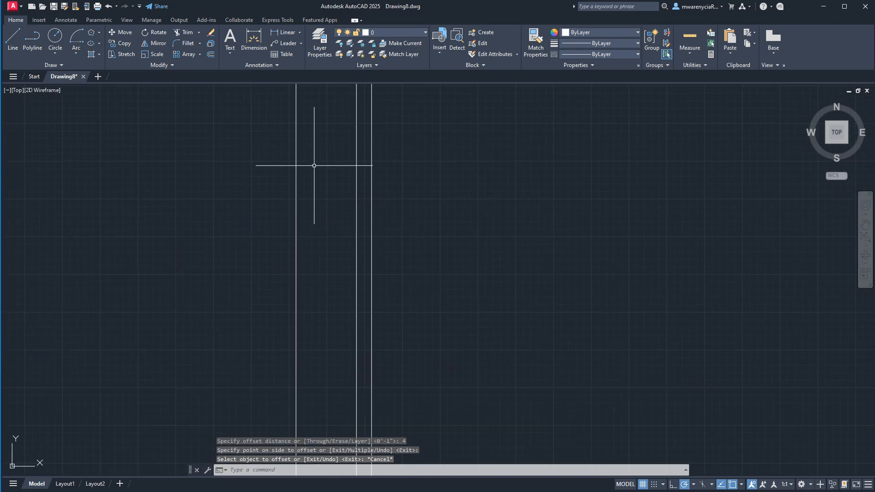
pyautogui.click(294, 173)
pyautogui.moveTo(276, 170); pyautogui.dragTo(247, 430, button='middle')
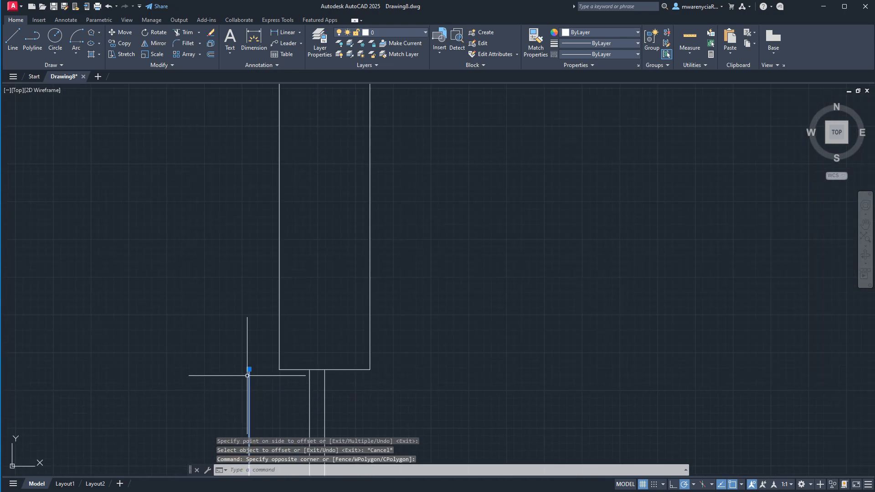
pyautogui.click(250, 367)
pyautogui.click(242, 359)
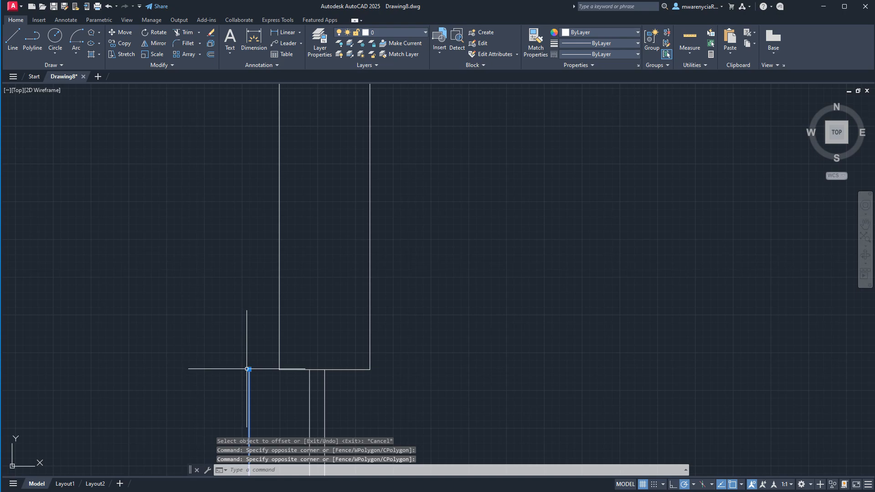
pyautogui.click(249, 369)
pyautogui.write('2')
pyautogui.press('Return')
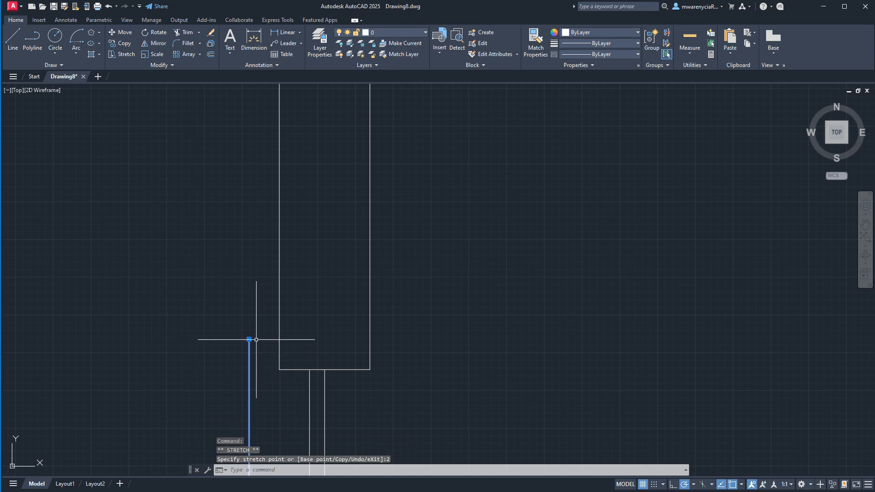
# Draw a short horizontal line from the outer sill line's upper end to the exterior wall face
pyautogui.write('l')
pyautogui.press('Return')
pyautogui.click(249, 339)
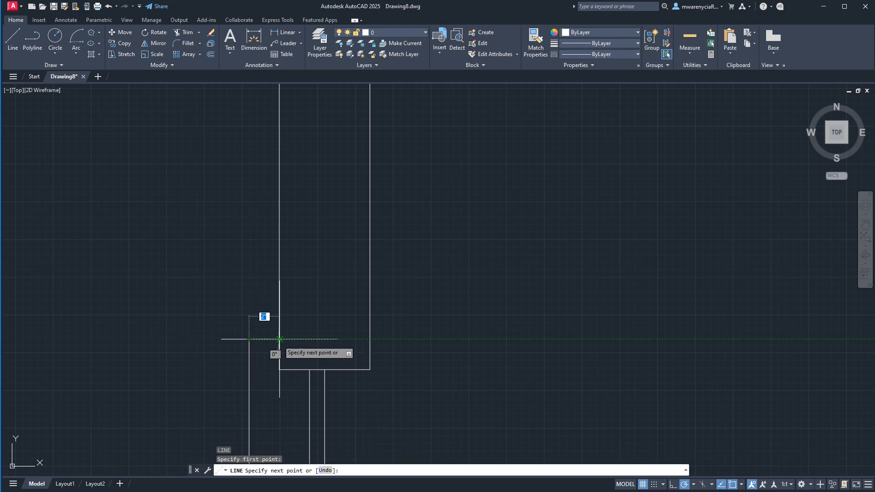
pyautogui.click(278, 340)
pyautogui.press('Escape')
# Stretch the lower end of the outer sill line 2" downward beyond the window opening
pyautogui.moveTo(265, 413)
pyautogui.mouseDown(button='middle')
pyautogui.moveTo(279, 251)
pyautogui.moveTo(274, 337)
pyautogui.moveTo(283, 316)
pyautogui.mouseUp(button='middle')
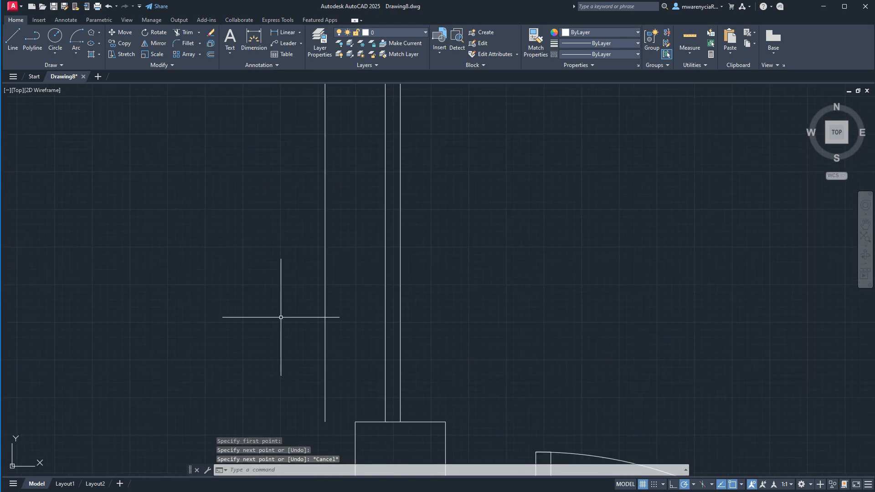
pyautogui.click(342, 390)
pyautogui.click(310, 392)
pyautogui.moveTo(299, 365); pyautogui.dragTo(299, 285, button='middle')
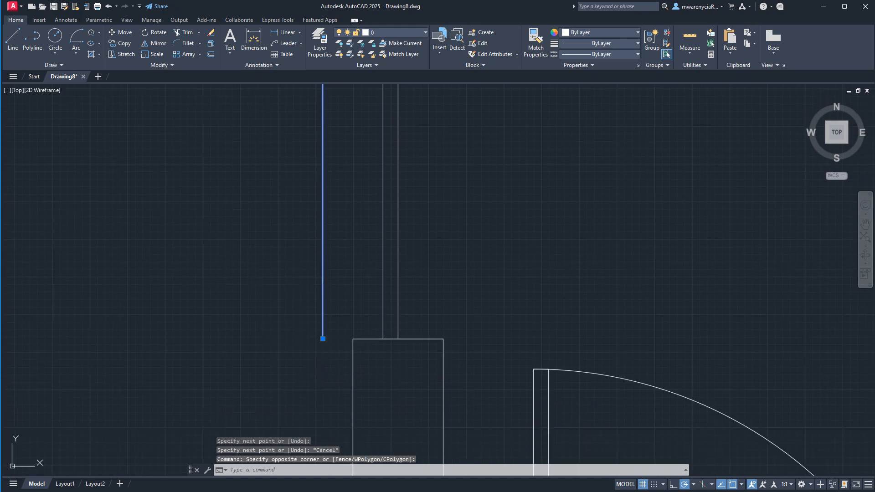
pyautogui.click(322, 338)
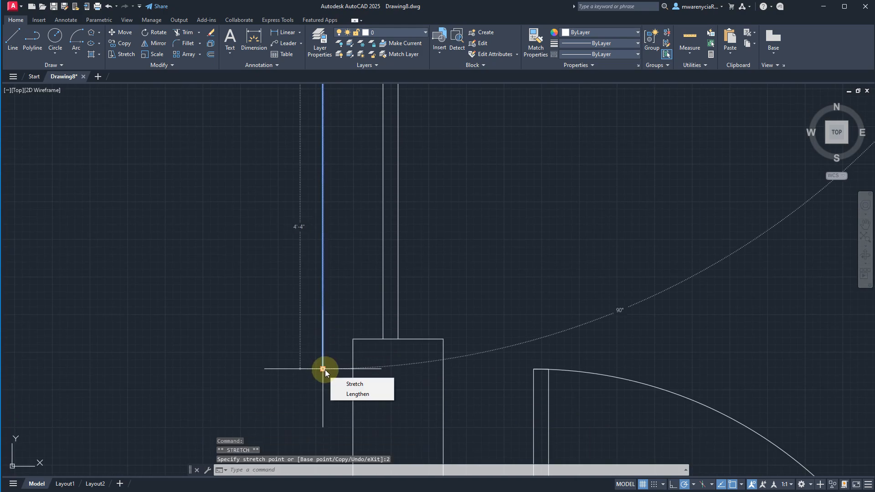
pyautogui.click(357, 394)
pyautogui.press('space')
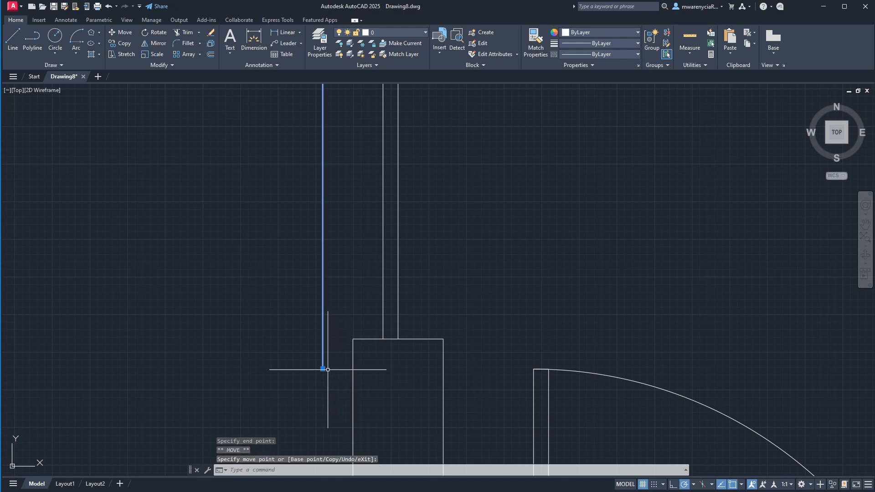
# Draw a short horizontal line from the outer sill line's lower end to the exterior wall face
pyautogui.write('l')
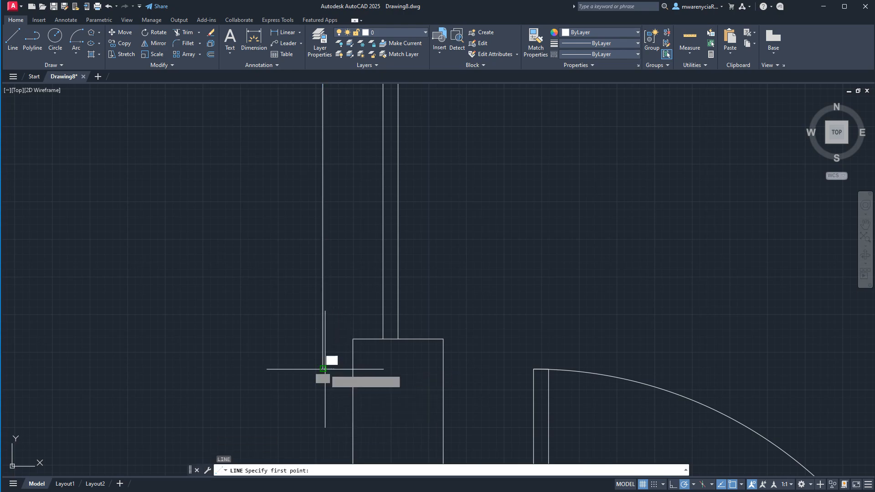
pyautogui.click(323, 368)
pyautogui.click(353, 369)
pyautogui.press('Escape')
pyautogui.scroll(-4, 435, 346)
pyautogui.moveTo(478, 258); pyautogui.dragTo(416, 330, button='middle')
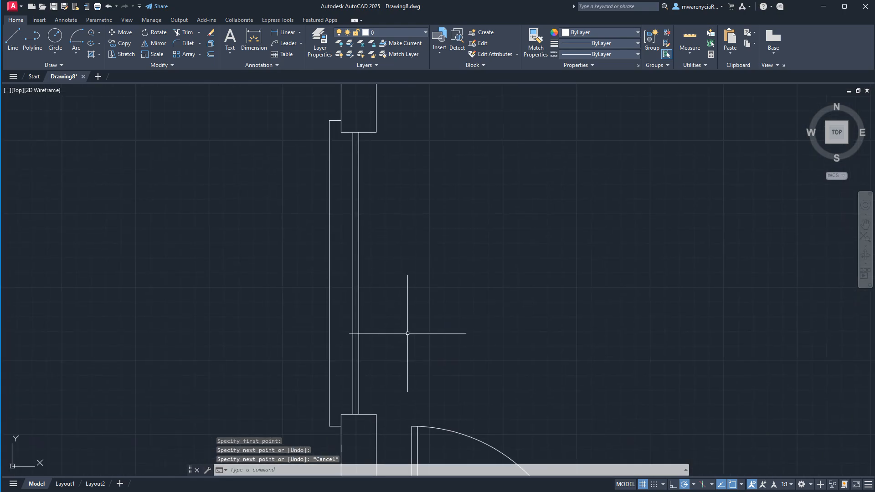
# Move the two glazing lines 1" horizontally toward the outer sill line
pyautogui.click(365, 273)
pyautogui.click(343, 243)
pyautogui.press('Escape')
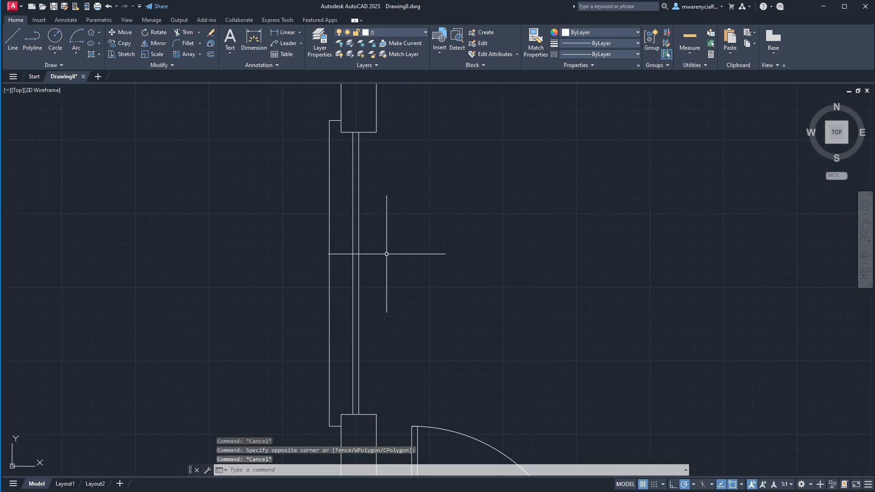
pyautogui.click(375, 250)
pyautogui.click(353, 225)
pyautogui.write('m')
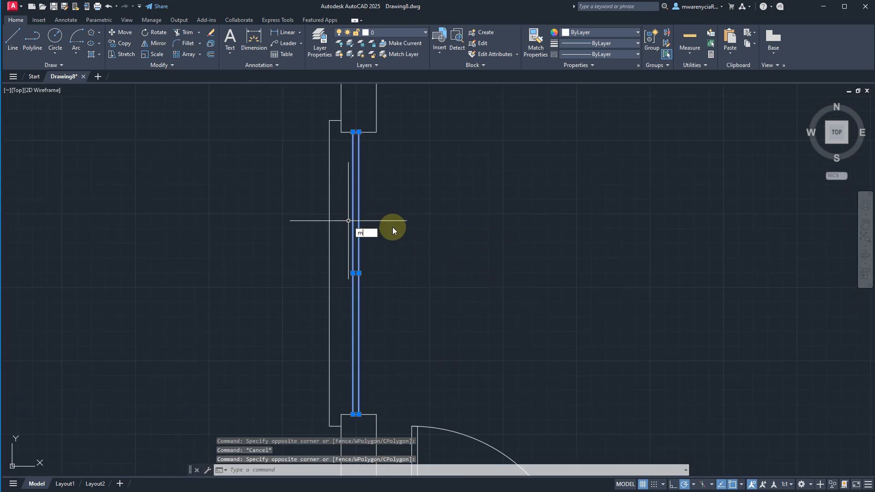
pyautogui.press('Return')
pyautogui.click(498, 234)
pyautogui.write('1')
pyautogui.press('Return')
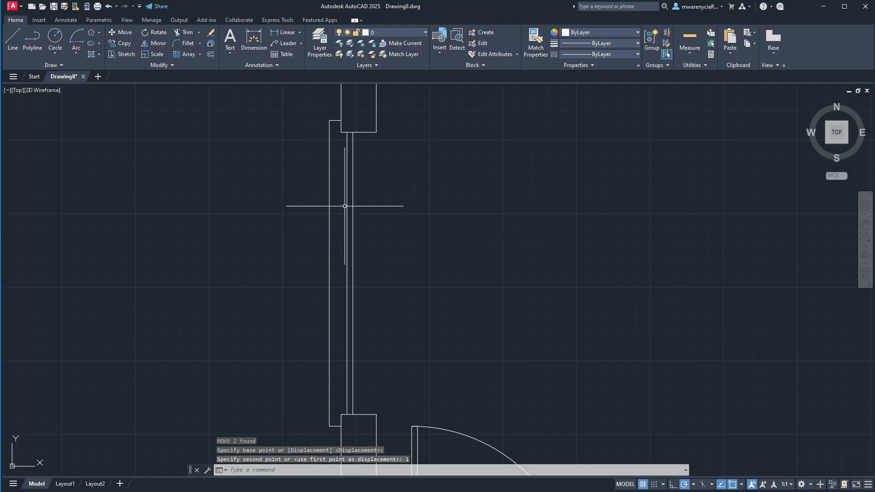
pyautogui.press('Escape')
# Offset the inner glazing line 5" toward the room as the inner sill line
pyautogui.click(349, 291)
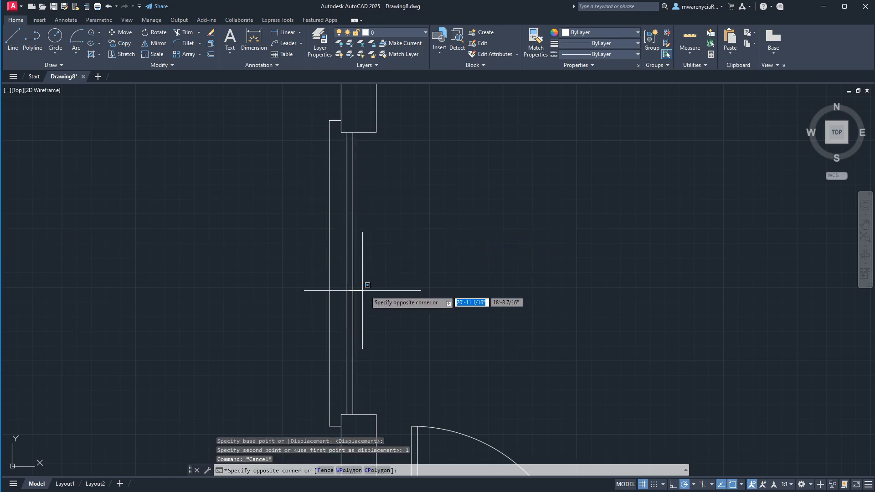
pyautogui.press('Escape')
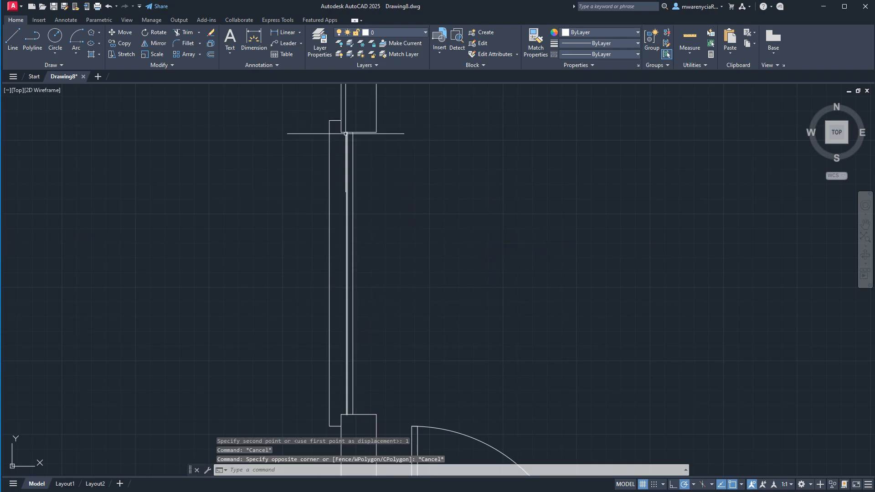
pyautogui.click(362, 189)
pyautogui.click(350, 178)
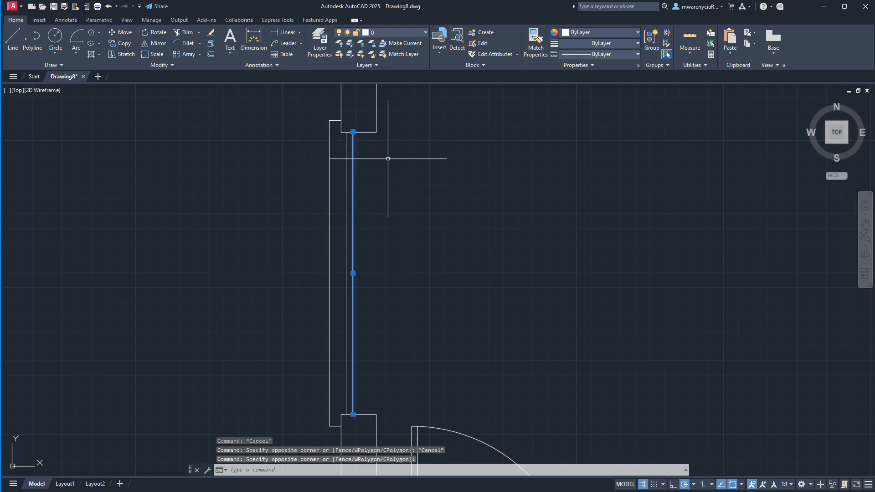
pyautogui.write('of')
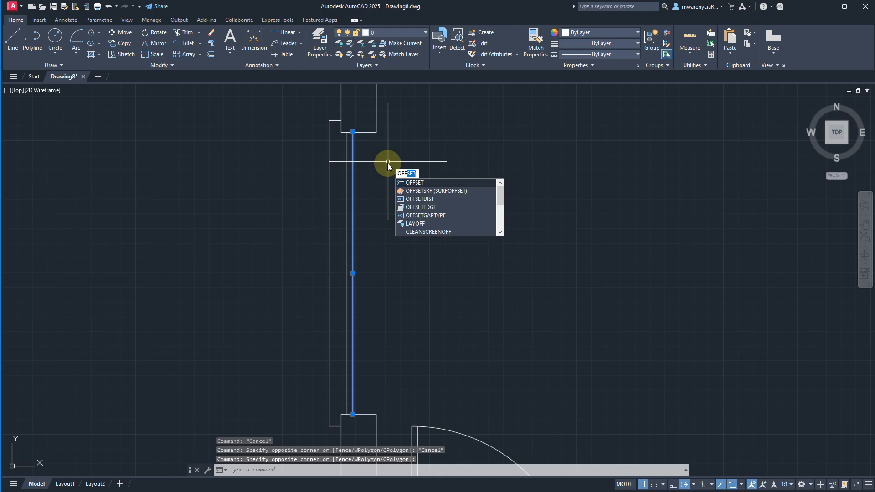
pyautogui.press('Return')
pyautogui.write('5')
pyautogui.press('Return')
pyautogui.click(422, 217)
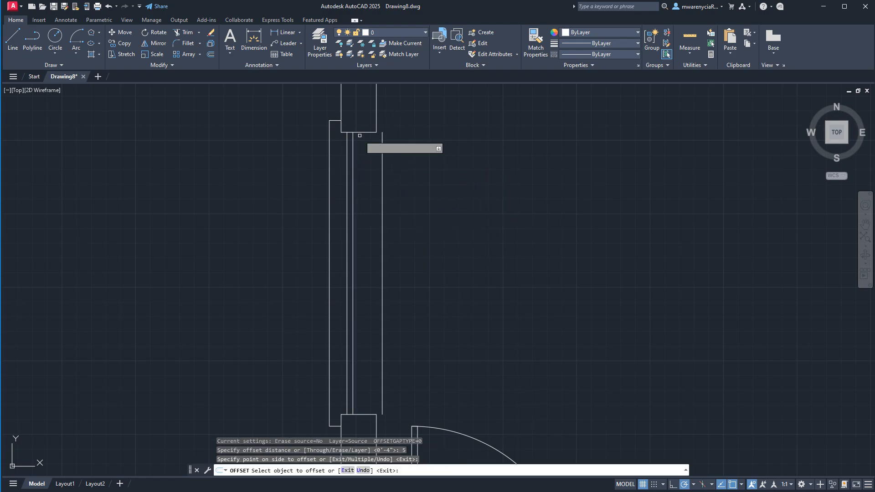
pyautogui.press('Escape')
# Stretch the upper end of the inner sill line 1" upward beyond the window opening
pyautogui.scroll(5, 380, 135)
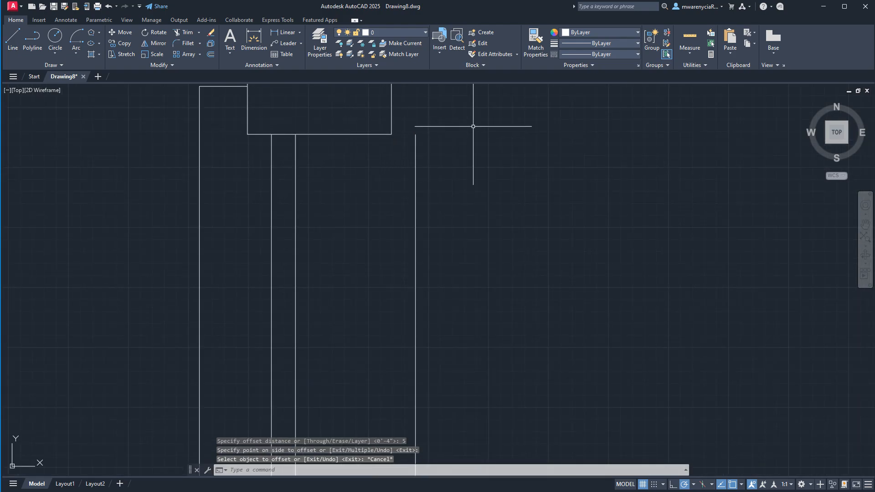
pyautogui.moveTo(437, 179); pyautogui.dragTo(436, 211, button='middle')
pyautogui.click(413, 168)
pyautogui.click(414, 168)
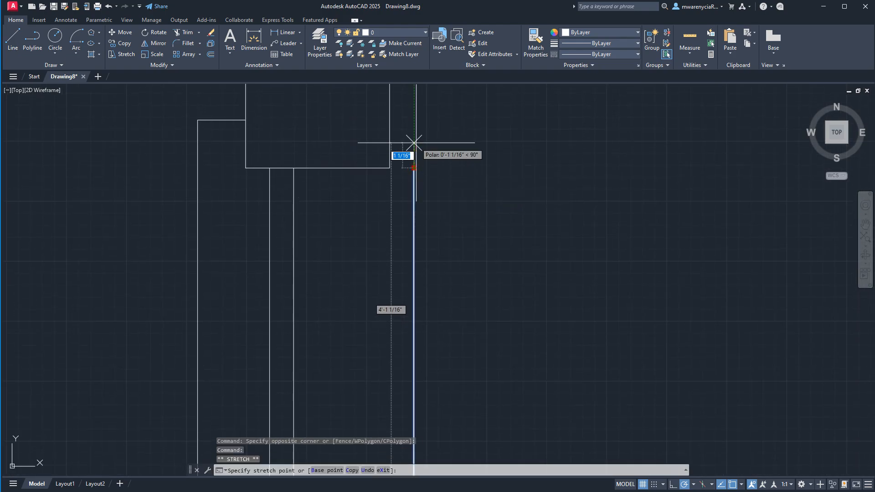
pyautogui.write('1')
pyautogui.press('Return')
# Stretch the lower end of the inner sill line 1" downward beyond the window opening
pyautogui.moveTo(474, 339); pyautogui.dragTo(478, 199, button='middle')
pyautogui.moveTo(462, 246); pyautogui.dragTo(466, 408, button='middle')
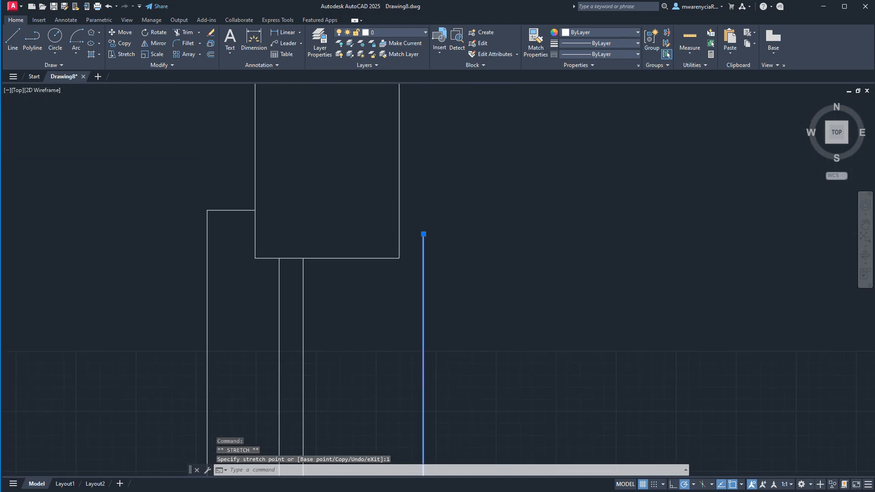
pyautogui.moveTo(506, 430); pyautogui.dragTo(480, 246, button='middle')
pyautogui.moveTo(447, 369); pyautogui.dragTo(469, 258, button='middle')
pyautogui.moveTo(471, 395)
pyautogui.mouseDown(button='middle')
pyautogui.moveTo(476, 306)
pyautogui.moveTo(453, 143)
pyautogui.mouseUp(button='middle')
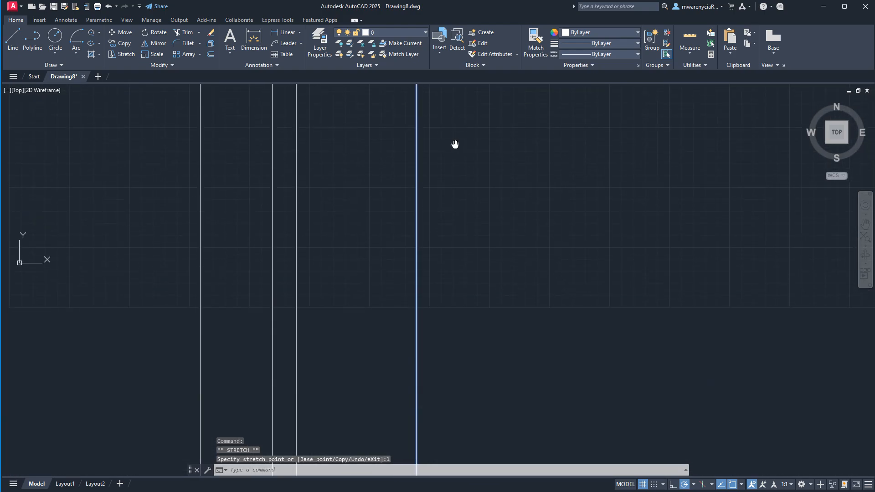
pyautogui.click(419, 347)
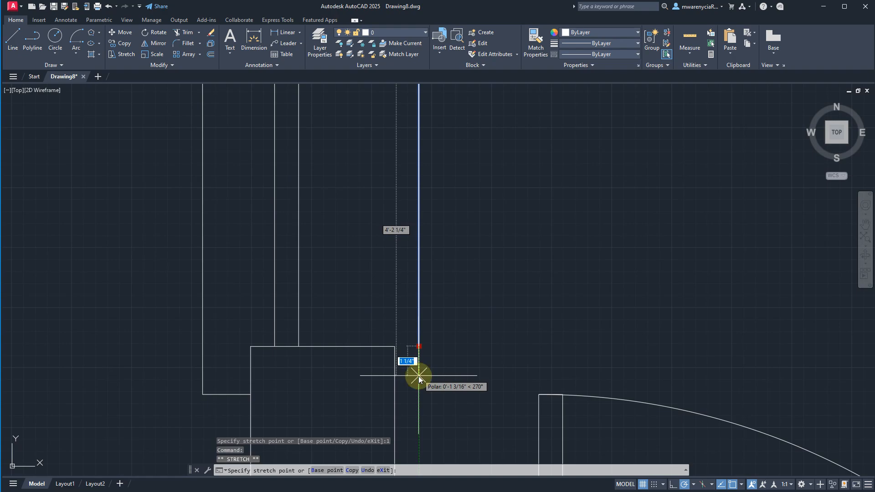
pyautogui.click(419, 376)
# Draw a short horizontal line from the inner sill line's lower end to the interior wall face
pyautogui.write('l')
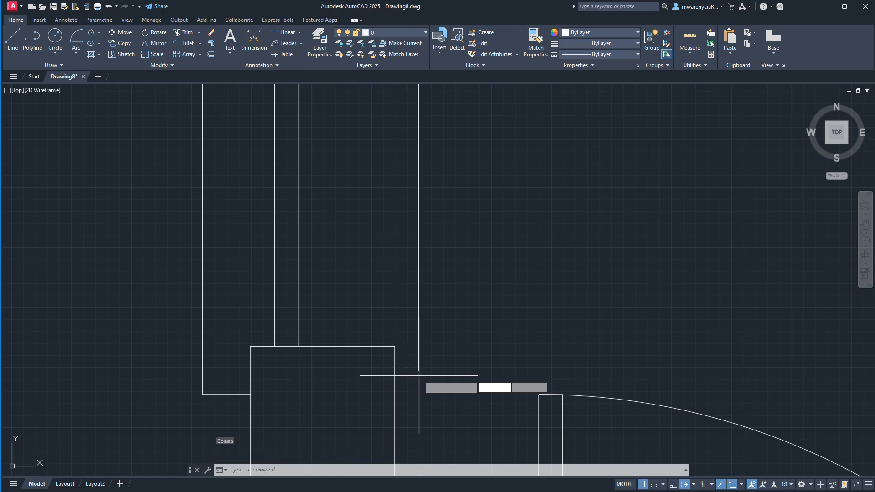
pyautogui.press('Return')
pyautogui.click(394, 370)
pyautogui.scroll(-2, 413, 372)
pyautogui.press('Escape')
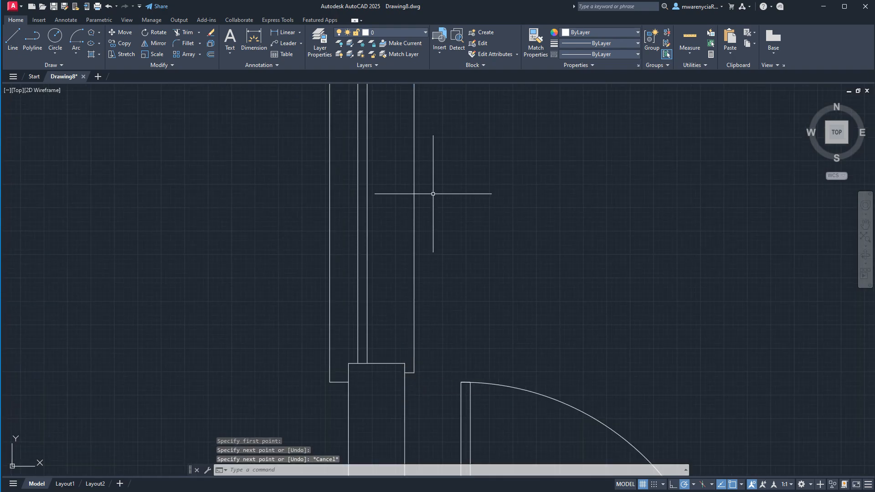
# Draw a short horizontal line from the inner sill line's upper end to the interior wall face
pyautogui.moveTo(410, 146); pyautogui.dragTo(363, 262, button='middle')
pyautogui.scroll(1, 346, 196)
pyautogui.press('Return')
pyautogui.click(384, 145)
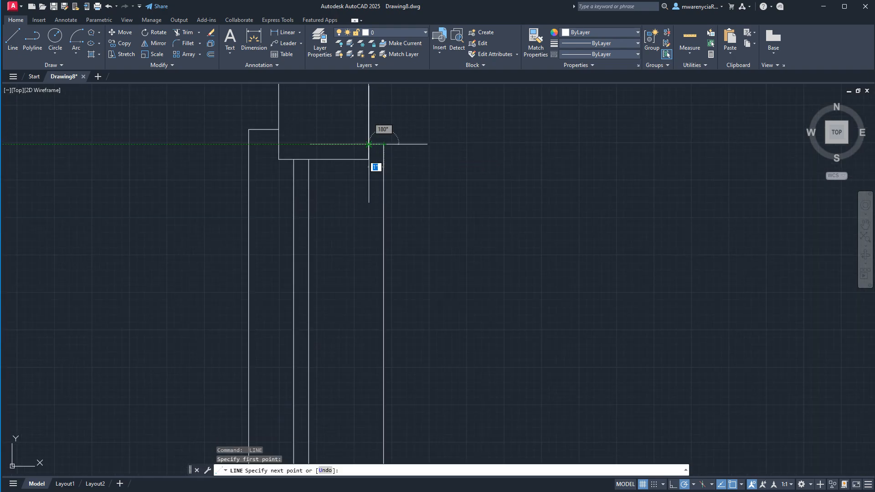
pyautogui.click(368, 144)
pyautogui.press('Escape')
pyautogui.scroll(-6, 437, 223)
pyautogui.moveTo(455, 271); pyautogui.dragTo(402, 255, button='middle')
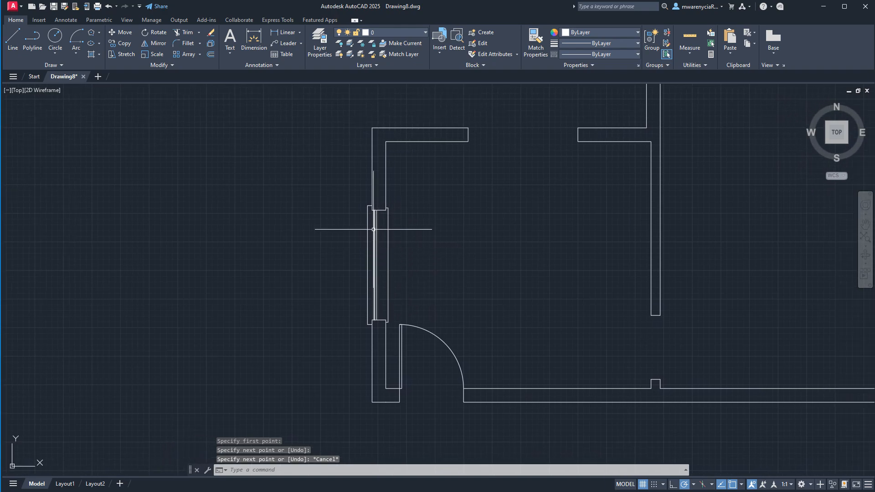
pyautogui.click(348, 193)
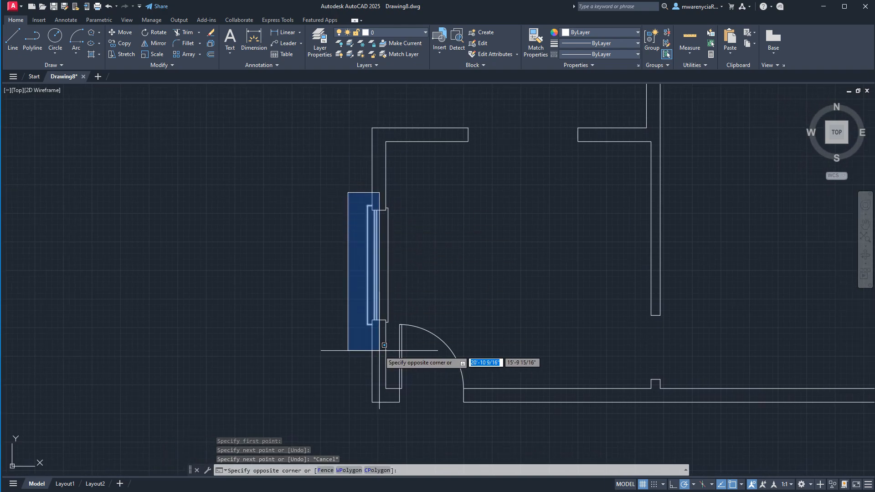
pyautogui.click(387, 345)
pyautogui.press('Escape')
pyautogui.scroll(3, 351, 246)
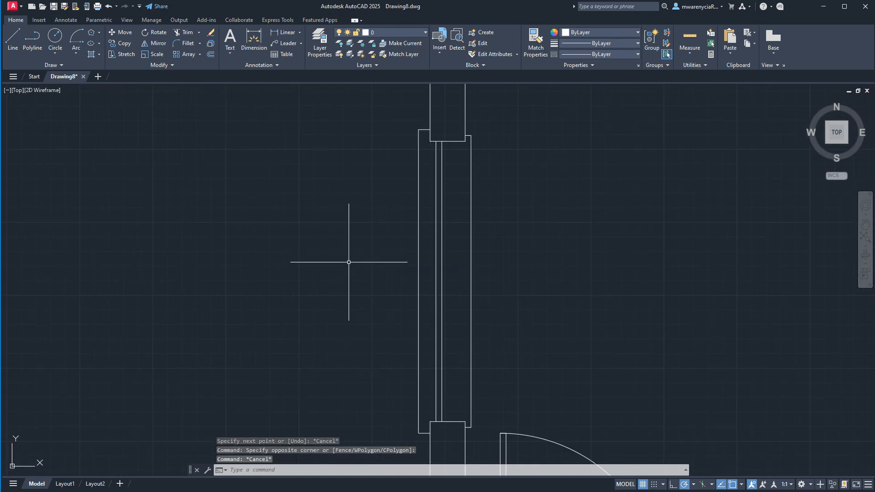
# Try moving the whole window, including the wall end caps, into the room, and undo the move
pyautogui.scroll(2, 356, 228)
pyautogui.click(357, 188)
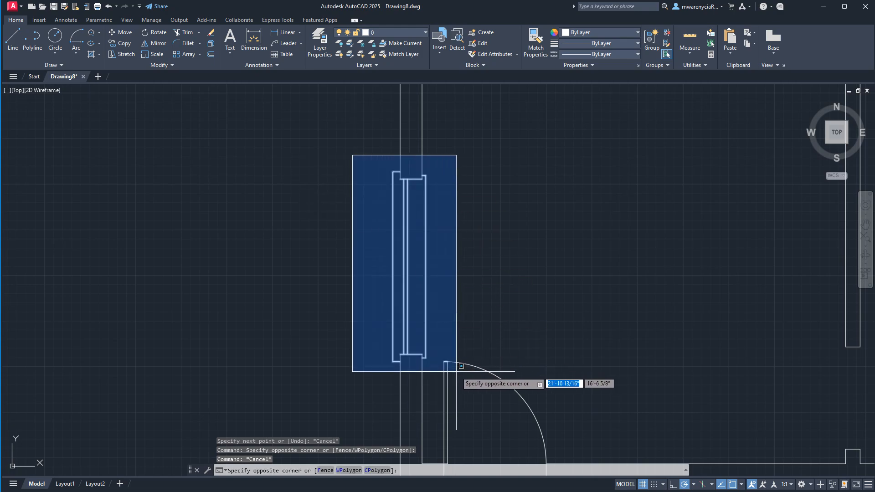
pyautogui.click(445, 372)
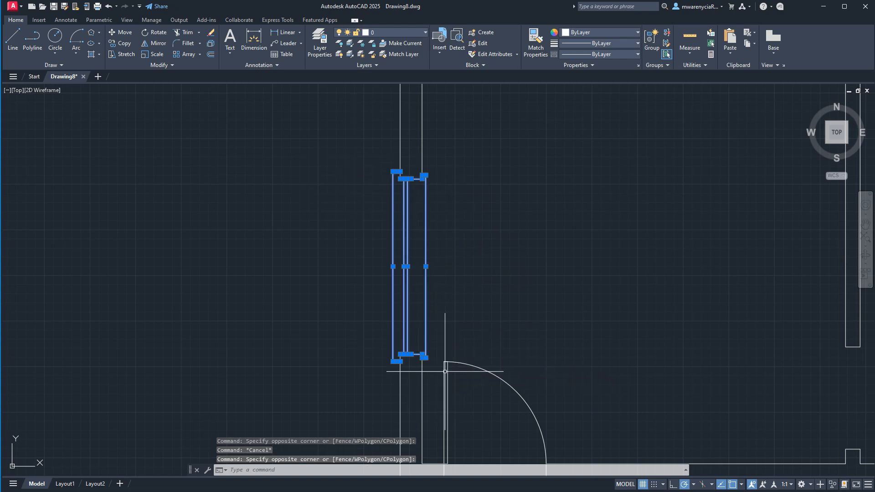
pyautogui.write('m')
pyautogui.press('Return')
pyautogui.click(528, 317)
pyautogui.click(724, 260)
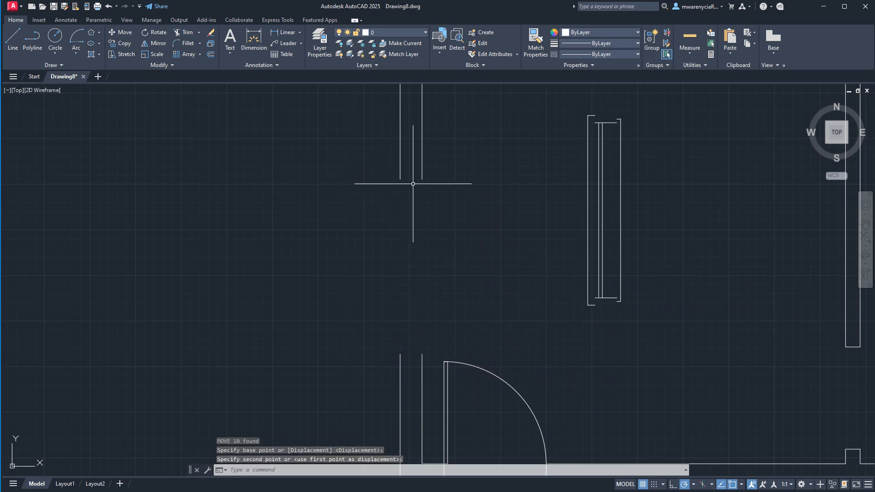
pyautogui.hotkey('ctrl', 'z')
# Group the window's glazing and sill lines into one object, leaving out the wall end caps
pyautogui.click(328, 145)
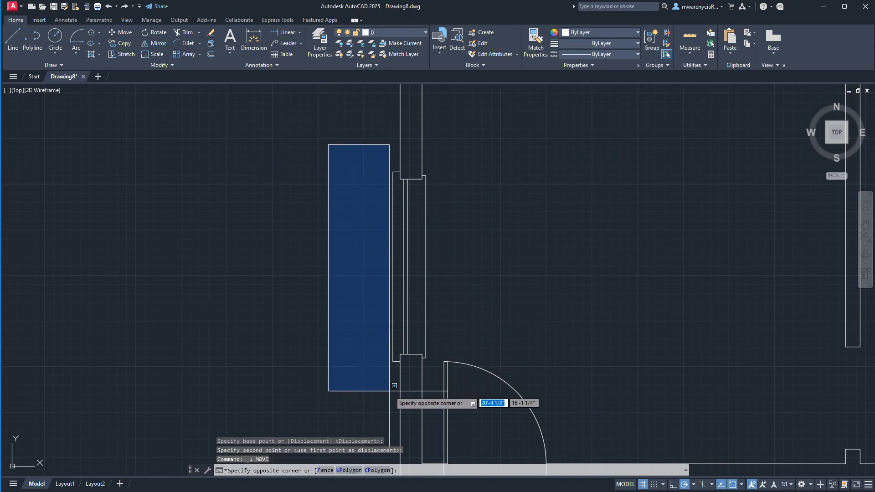
pyautogui.click(417, 388)
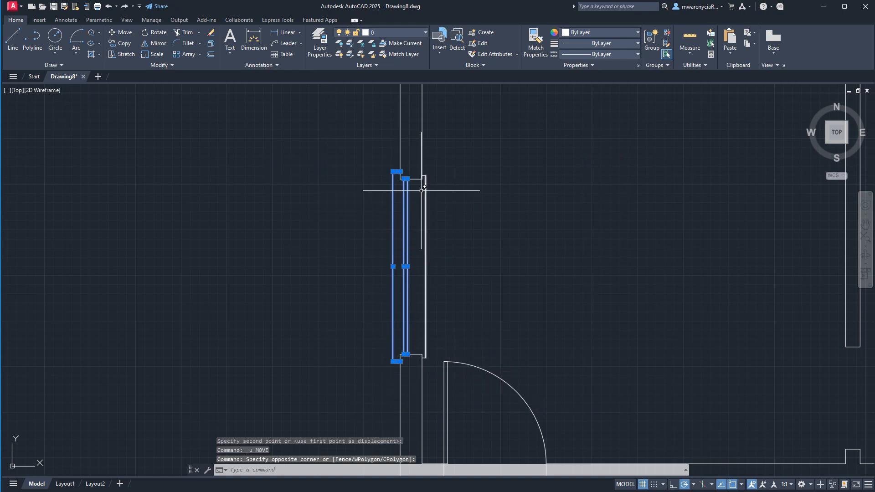
pyautogui.click(410, 165)
pyautogui.click(445, 374)
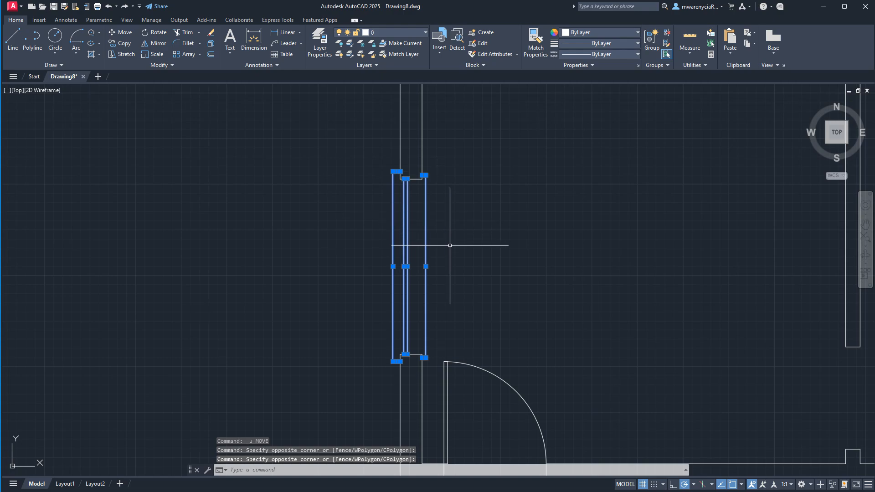
pyautogui.press('Return')
pyautogui.click(448, 245)
pyautogui.click(369, 250)
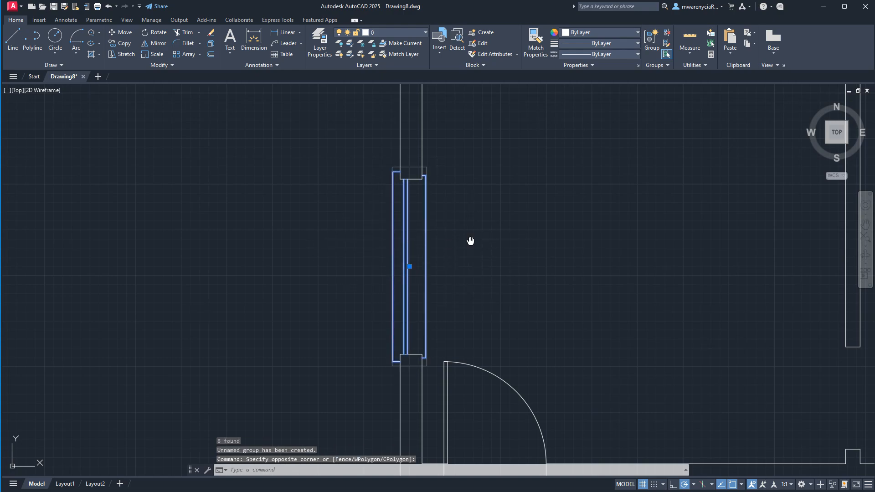
pyautogui.moveTo(471, 241); pyautogui.dragTo(216, 436, button='middle')
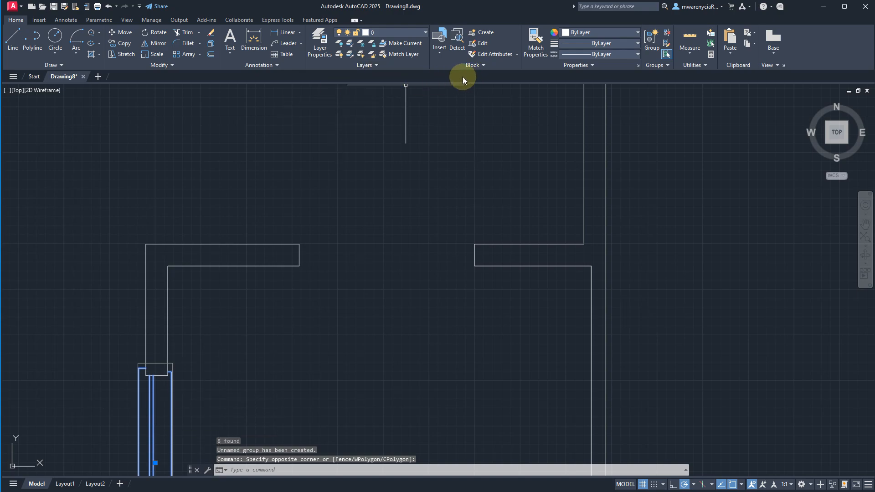
pyautogui.moveTo(250, 362); pyautogui.dragTo(274, 199, button='middle')
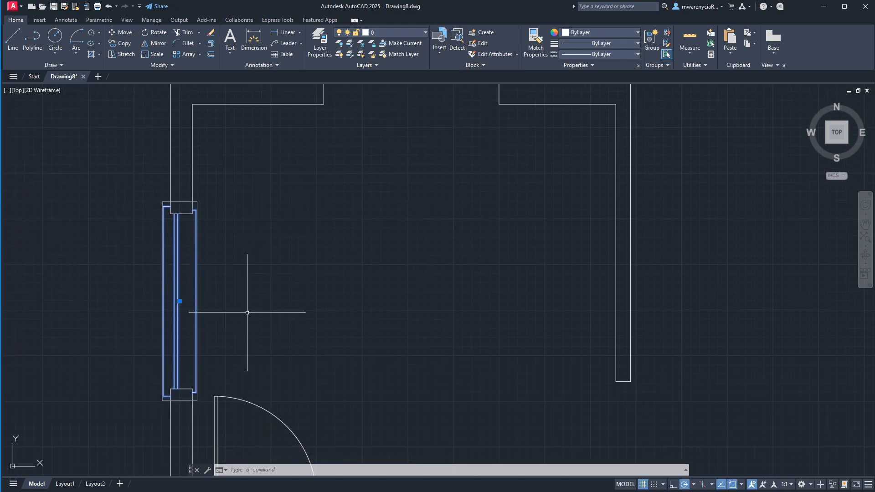
pyautogui.write('co')
pyautogui.press('Return')
pyautogui.press('Escape')
# Group the entrance door's leaf and swing arc into one object
pyautogui.moveTo(257, 340); pyautogui.dragTo(262, 199, button='middle')
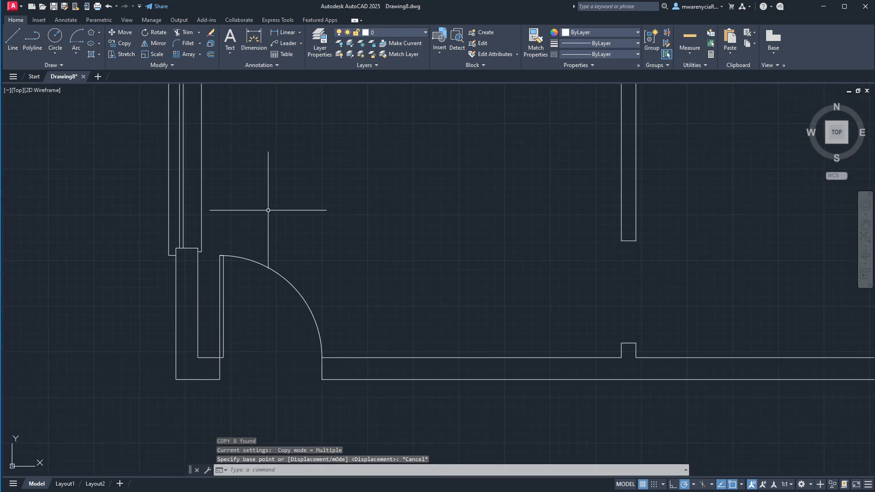
pyautogui.click(210, 235)
pyautogui.click(333, 363)
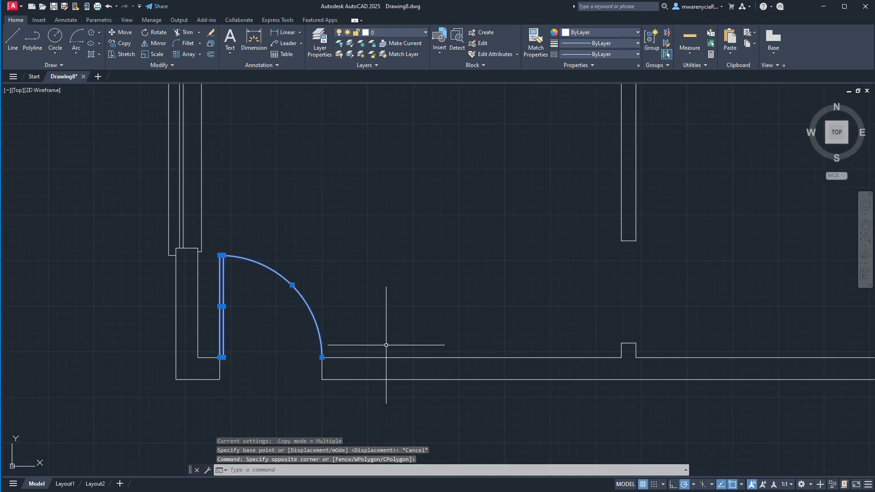
pyautogui.press('Return')
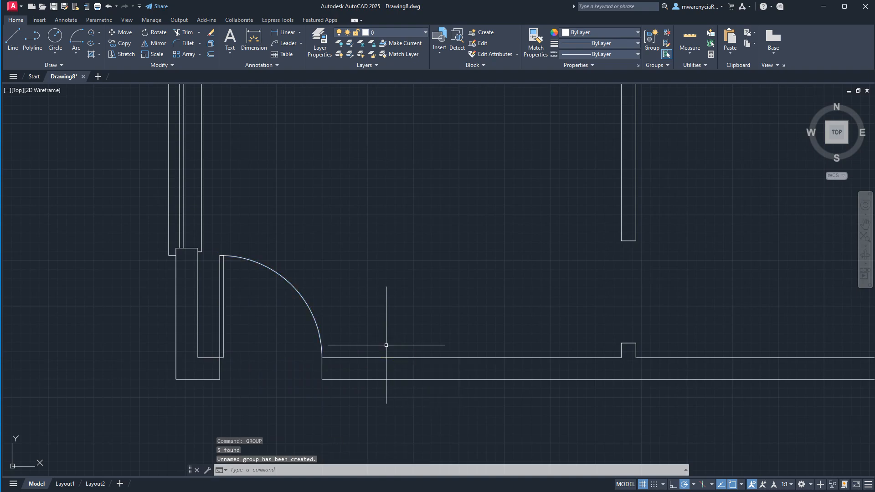
pyautogui.click(257, 353)
pyautogui.click(210, 323)
pyautogui.press('Escape')
# Copy the window group from its lower interior jamb corner to the right jamb's interior corner of the upper wall opening
pyautogui.scroll(-6, 193, 314)
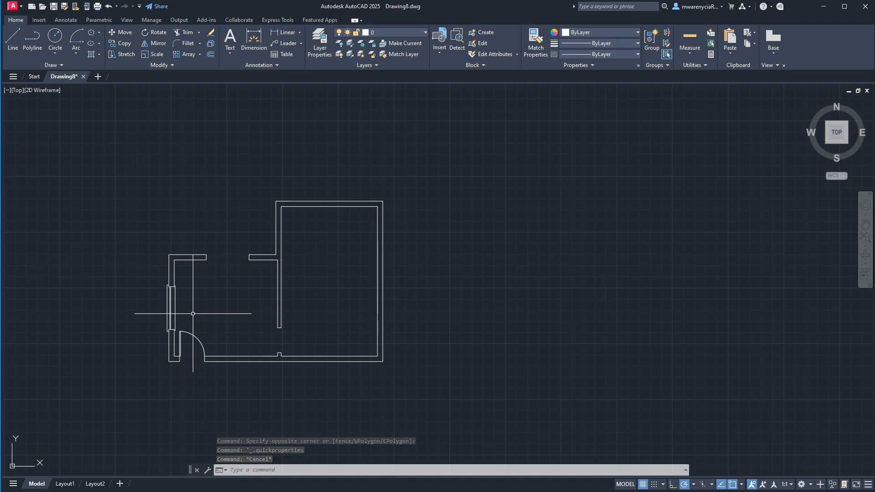
pyautogui.scroll(3, 200, 307)
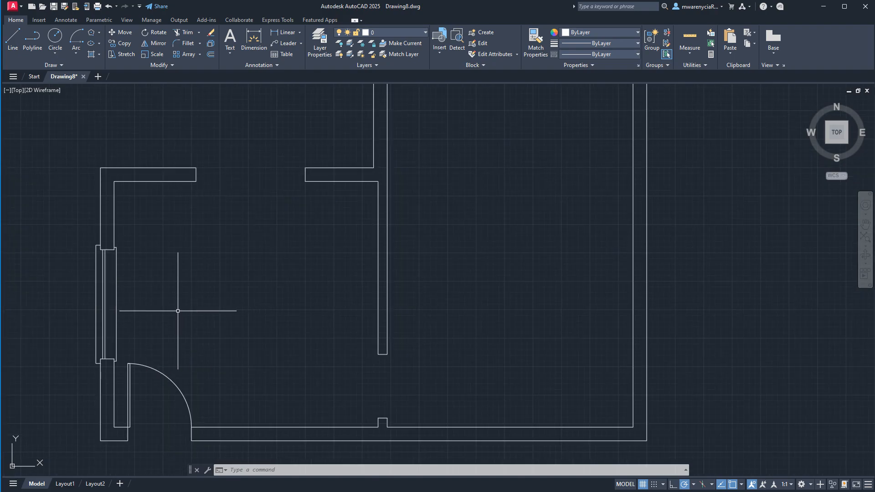
pyautogui.click(103, 301)
pyautogui.scroll(4, 103, 300)
pyautogui.write('co')
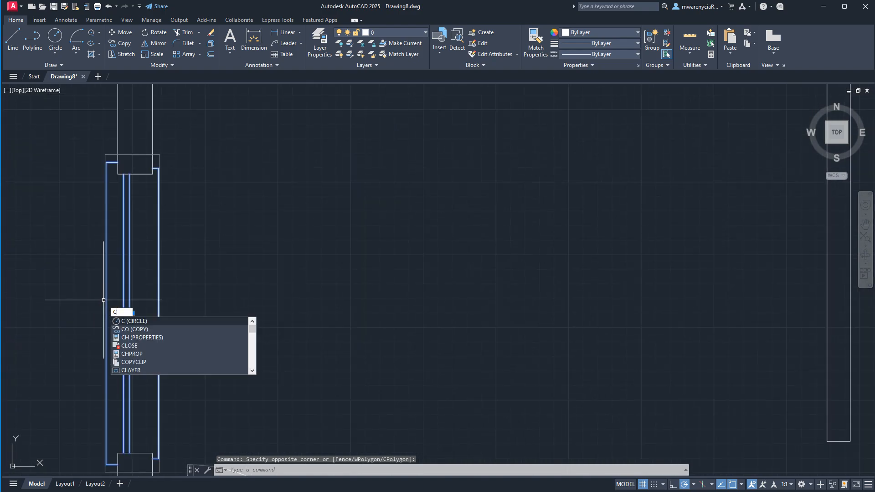
pyautogui.press('Return')
pyautogui.moveTo(170, 324); pyautogui.dragTo(256, 221, button='middle')
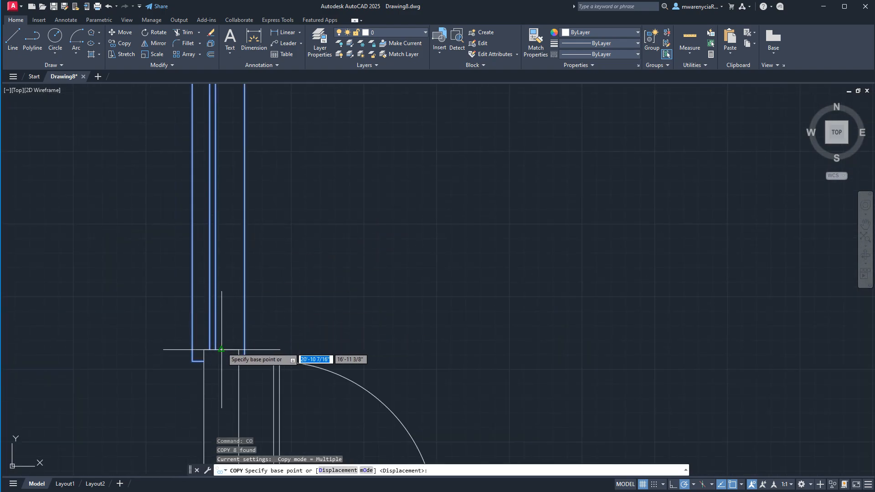
pyautogui.click(239, 349)
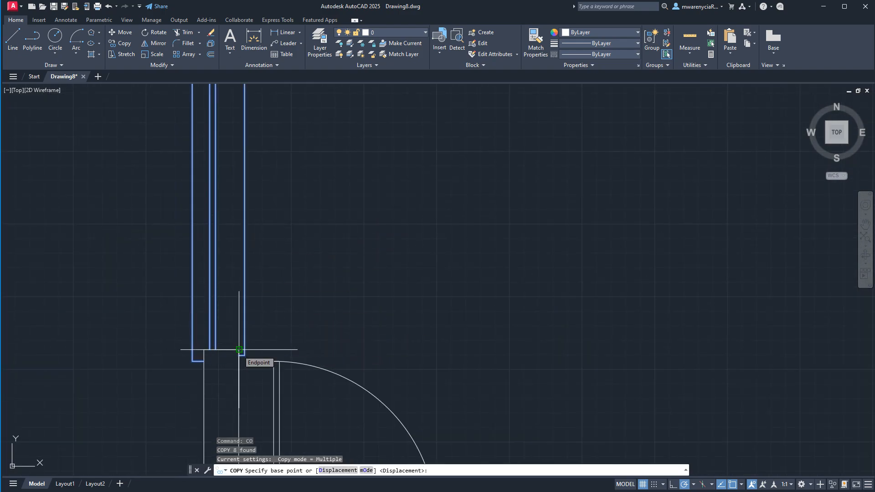
pyautogui.moveTo(515, 173); pyautogui.dragTo(425, 428, button='middle')
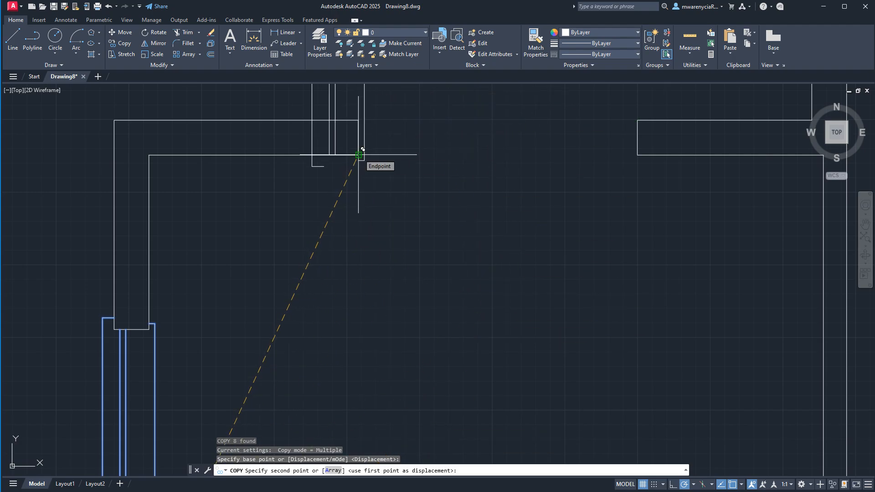
pyautogui.click(638, 154)
# Place another copy of the window group at the left jamb's interior corner of the upper wall opening
pyautogui.scroll(-5, 655, 218)
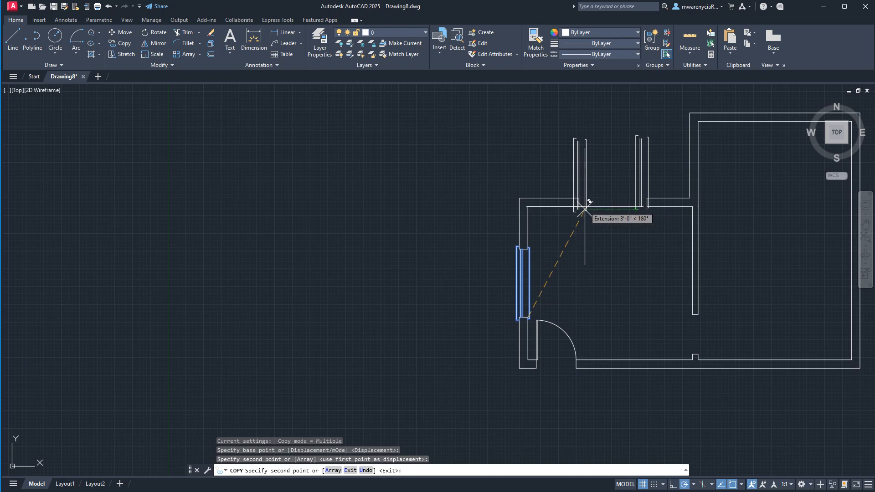
pyautogui.scroll(8, 587, 203)
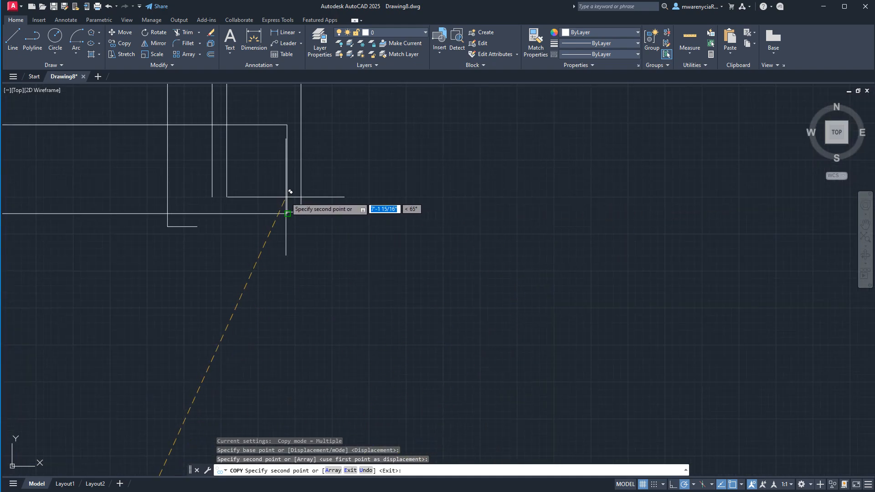
pyautogui.click(285, 198)
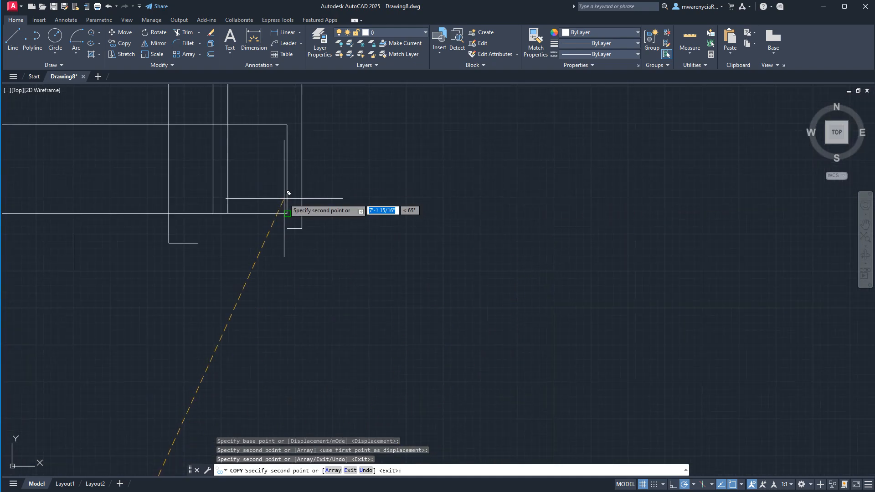
pyautogui.press('Escape')
# Delete the window copy at the right jamb of the upper wall opening
pyautogui.scroll(-6, 464, 239)
pyautogui.moveTo(500, 216)
pyautogui.mouseDown(button='middle')
pyautogui.moveTo(483, 223)
pyautogui.moveTo(530, 320)
pyautogui.mouseUp(button='middle')
pyautogui.click(637, 168)
pyautogui.click(536, 153)
pyautogui.press('Delete')
# Rotate the remaining window copy 270° about the left jamb's interior corner so it spans the upper wall opening
pyautogui.click(450, 227)
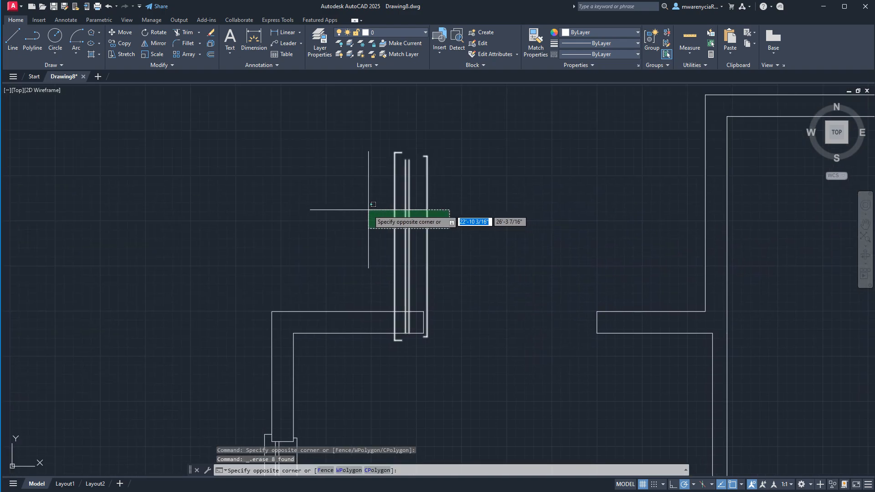
pyautogui.click(368, 211)
pyautogui.write('r')
pyautogui.press('Return')
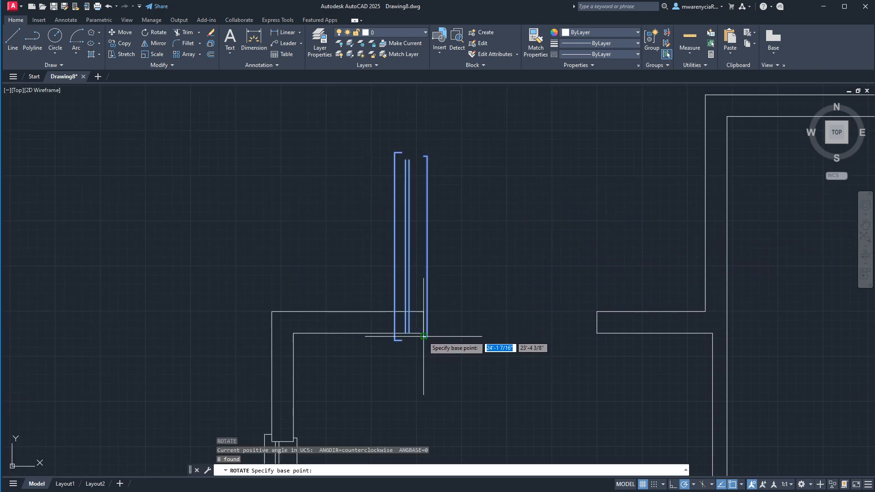
pyautogui.click(424, 333)
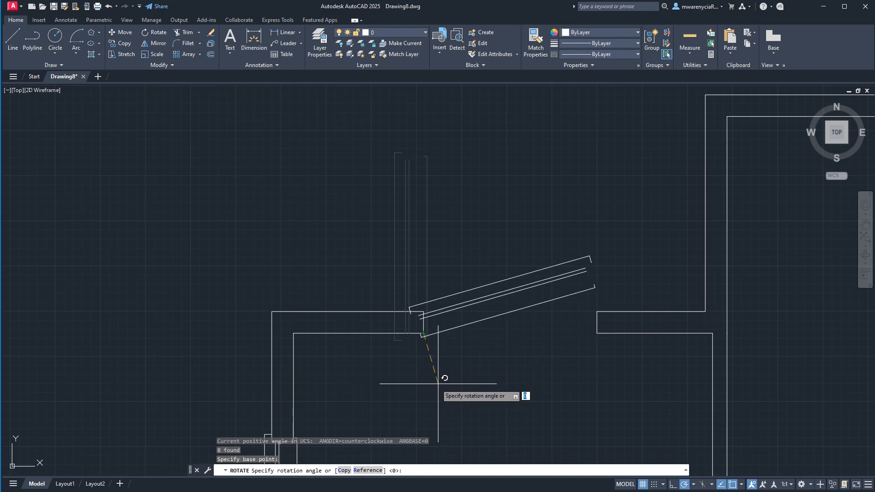
pyautogui.click(418, 385)
pyautogui.moveTo(548, 396); pyautogui.dragTo(406, 151, button='middle')
pyautogui.moveTo(502, 320); pyautogui.dragTo(483, 264, button='middle')
pyautogui.press('Escape')
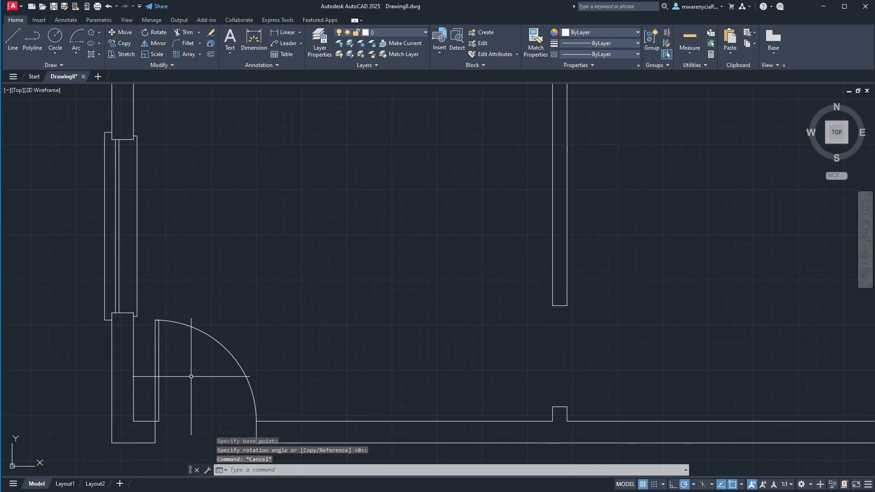
# Copy the entrance door group from its hinge corner to the lower right corner of the partition above its doorway
pyautogui.click(191, 374)
pyautogui.click(167, 311)
pyautogui.write('o')
pyautogui.press('Return')
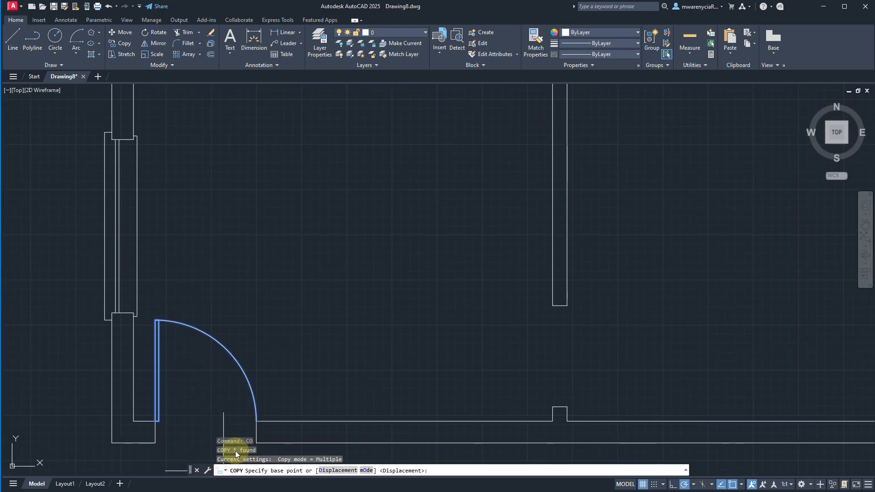
pyautogui.moveTo(225, 394); pyautogui.dragTo(205, 352, button='middle')
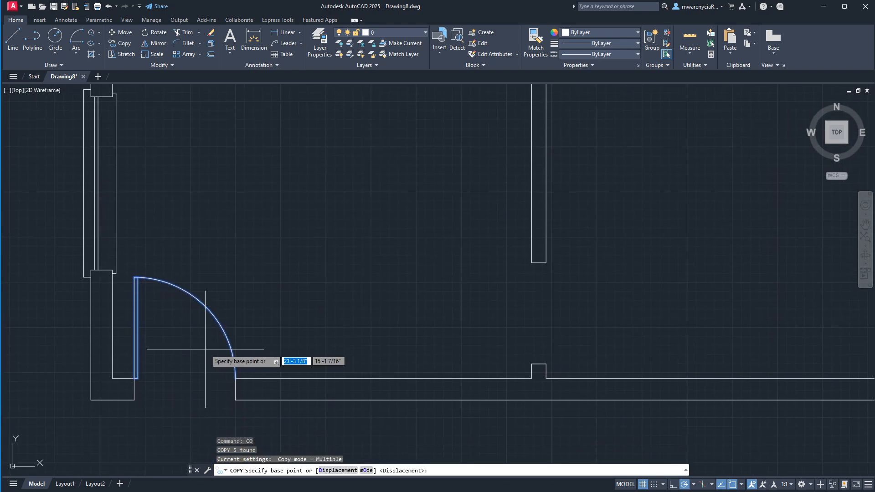
pyautogui.click(136, 379)
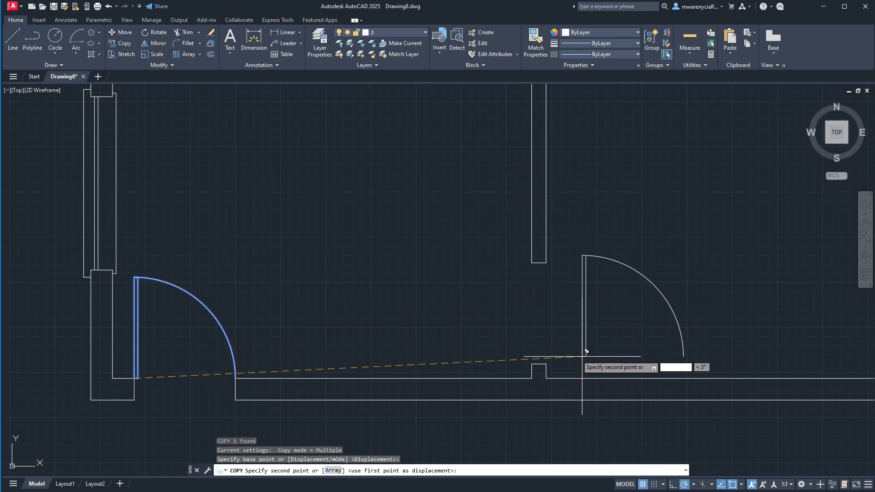
pyautogui.click(546, 263)
pyautogui.press('Escape')
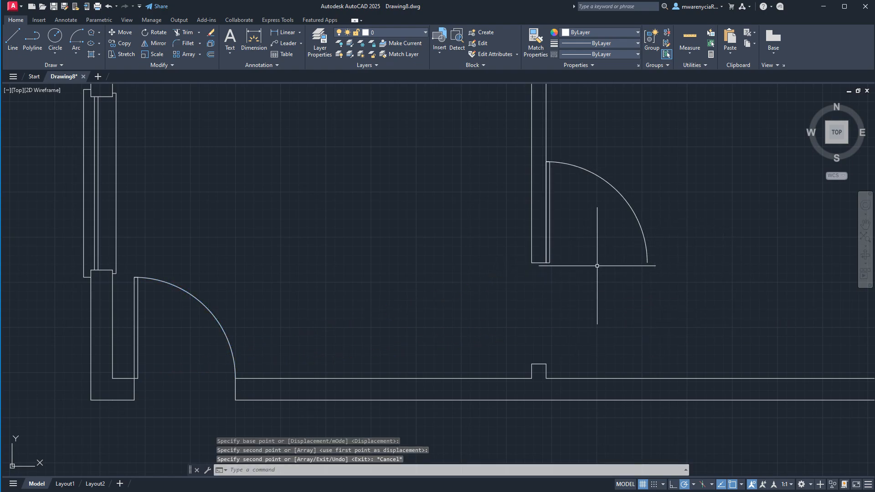
# Rotate the copied door group 270° about its hinge corner at the partition's end so it spans the doorway
pyautogui.click(597, 212)
pyautogui.write('ro')
pyautogui.press('Return')
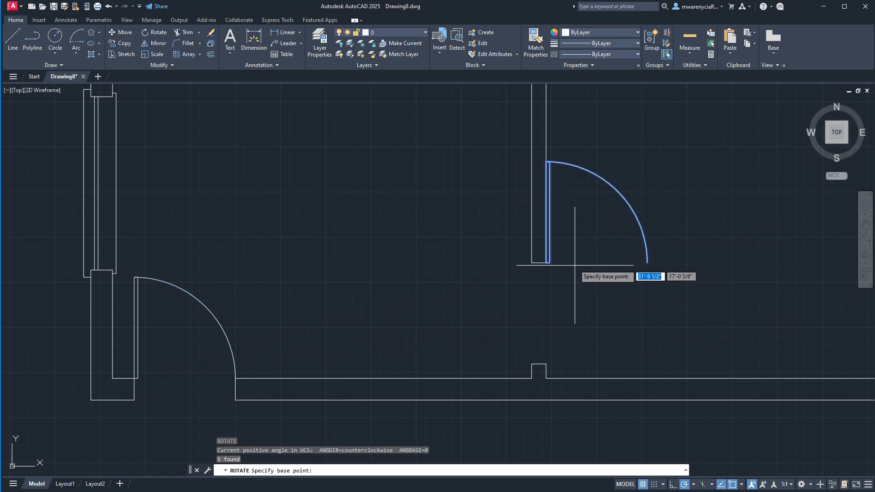
pyautogui.click(546, 263)
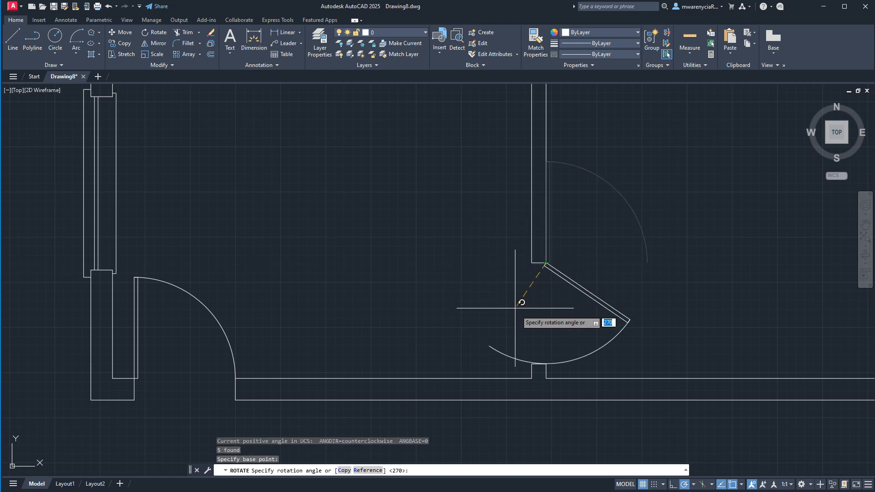
pyautogui.press('Escape')
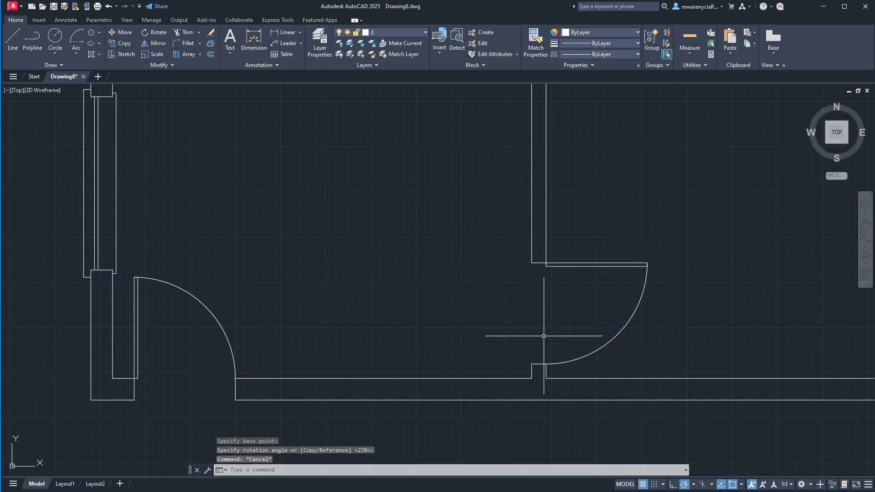
# Draw a helper line across the partition doorway between the left corners of its two jambs
pyautogui.write('l')
pyautogui.press('Return')
pyautogui.click(531, 364)
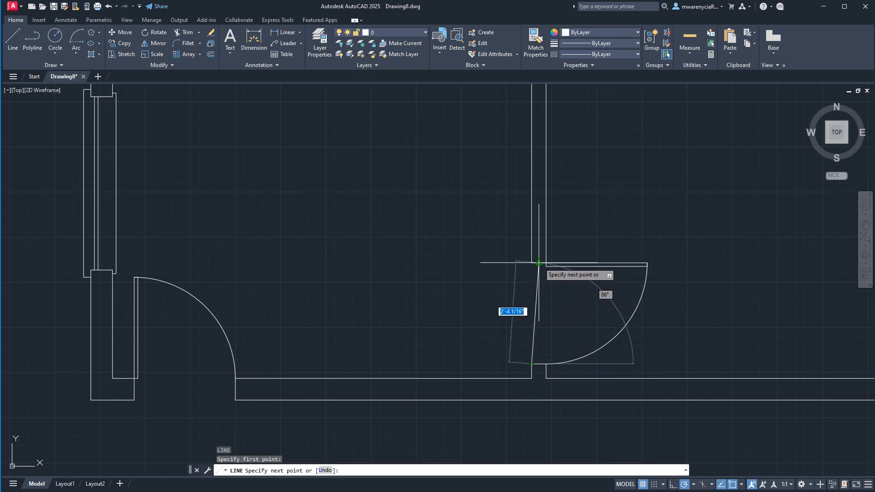
pyautogui.click(531, 263)
pyautogui.press('Escape')
pyautogui.press('Escape')
# Mirror the partition door about a horizontal axis through the helper line's midpoint, erasing the source door
pyautogui.click(646, 328)
pyautogui.click(602, 256)
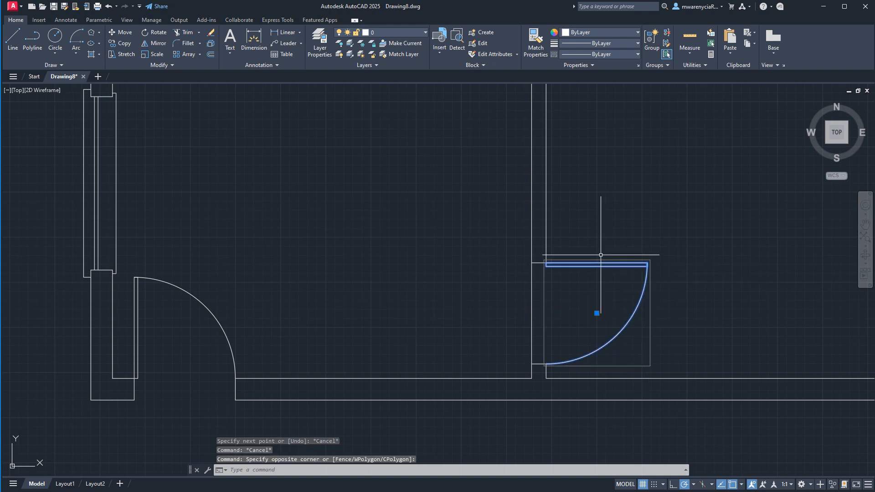
pyautogui.write('mi')
pyautogui.press('Return')
pyautogui.click(532, 313)
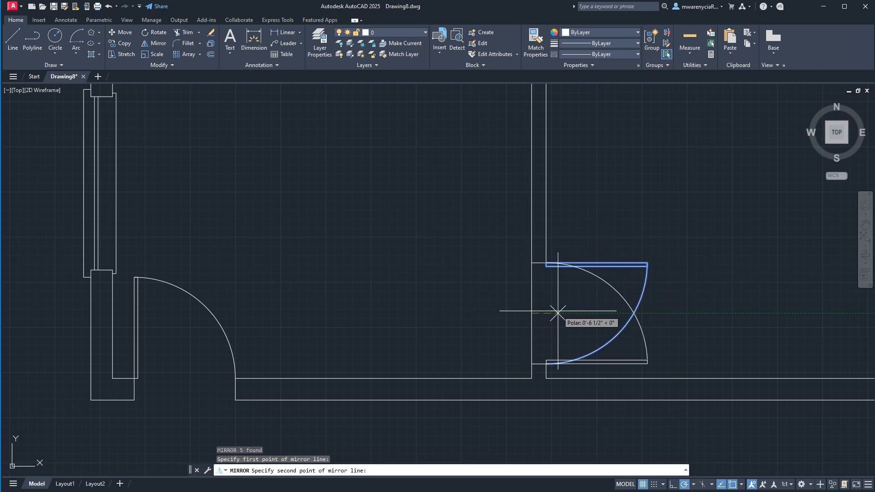
pyautogui.click(600, 312)
pyautogui.click(620, 334)
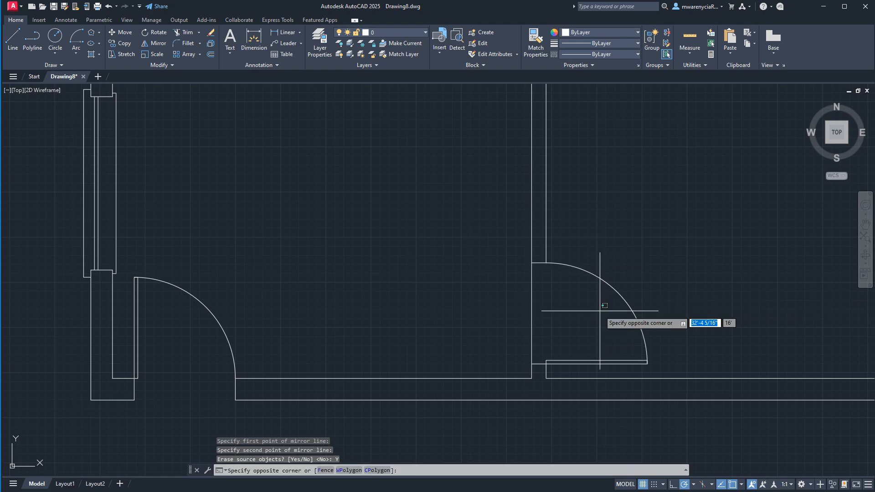
# Delete the helper line across the partition doorway
pyautogui.press('Escape')
pyautogui.click(544, 308)
pyautogui.click(486, 302)
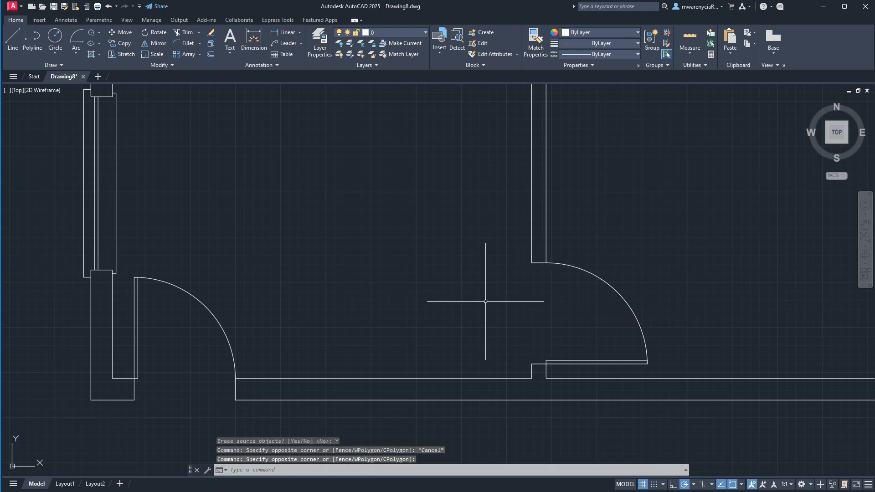
pyautogui.press('Delete')
pyautogui.scroll(-8, 485, 302)
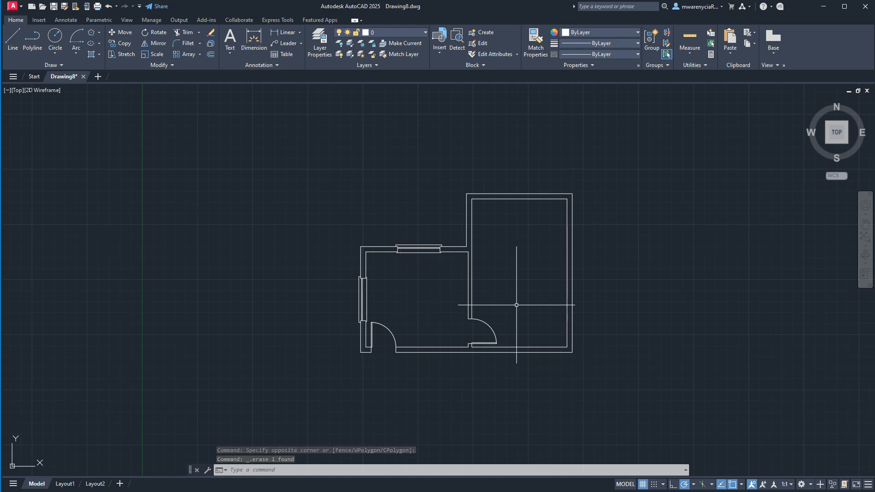
pyautogui.scroll(4, 524, 303)
pyautogui.scroll(2, 552, 237)
pyautogui.moveTo(551, 237); pyautogui.dragTo(538, 348, button='middle')
pyautogui.scroll(-6, 538, 384)
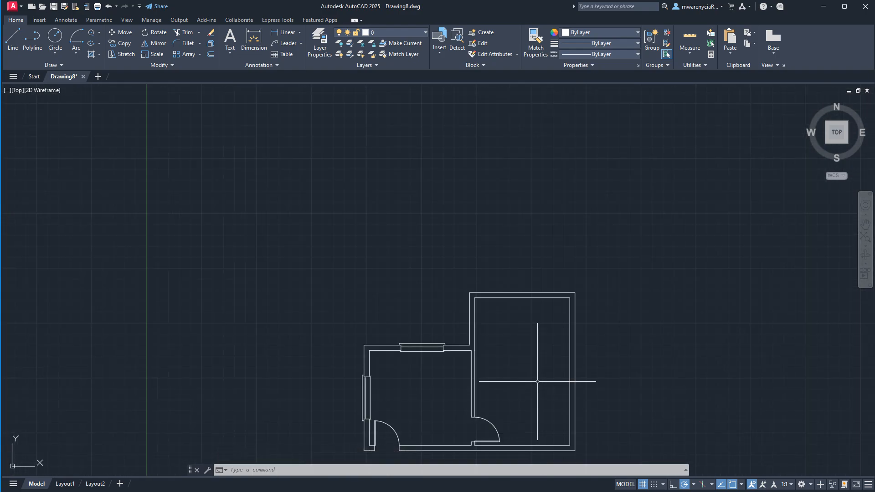
pyautogui.moveTo(517, 381); pyautogui.dragTo(510, 345, button='middle')
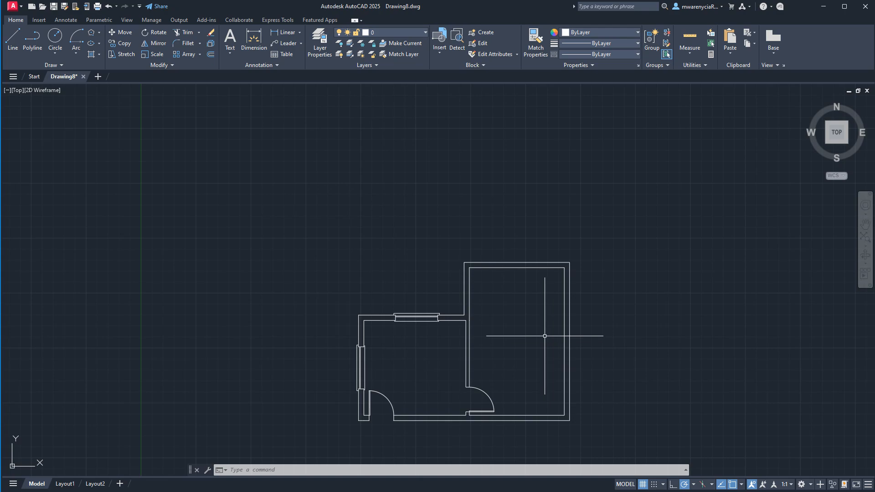
# Draw a closed rectangle of lines 60" wide and 80" long near the upper wall inside the right-hand room
pyautogui.scroll(6, 544, 336)
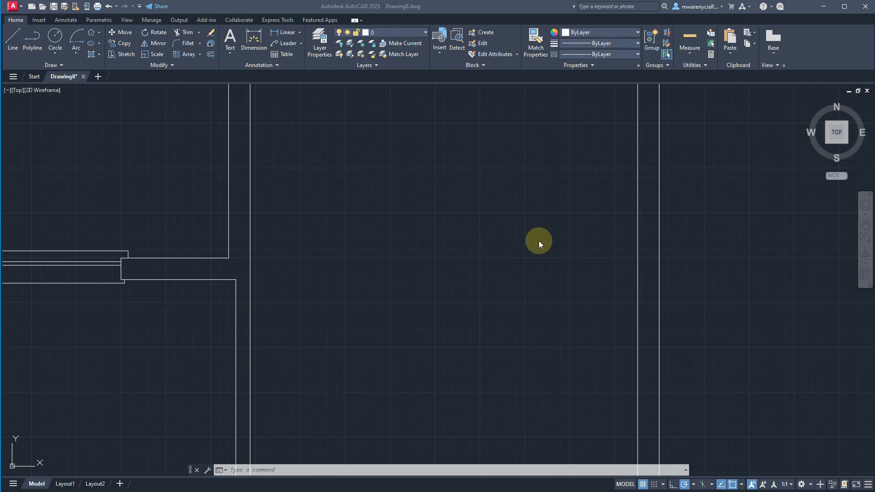
pyautogui.scroll(-4, 539, 241)
pyautogui.scroll(4, 487, 210)
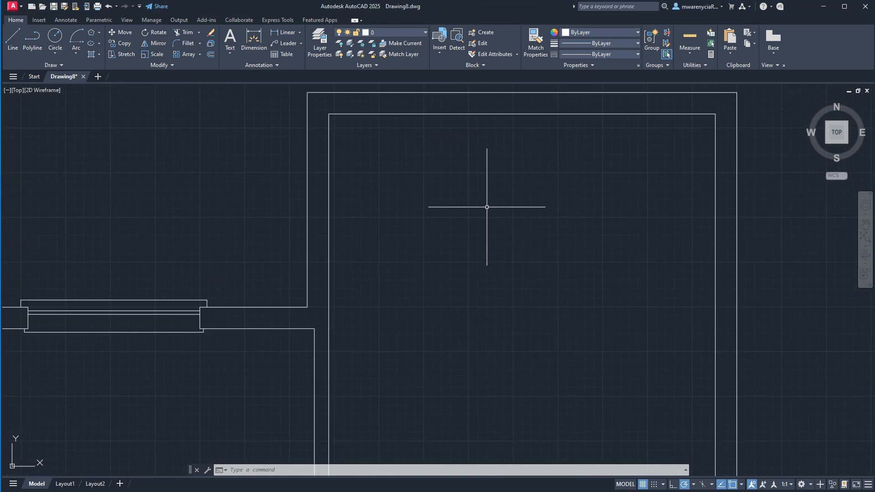
pyautogui.write('l')
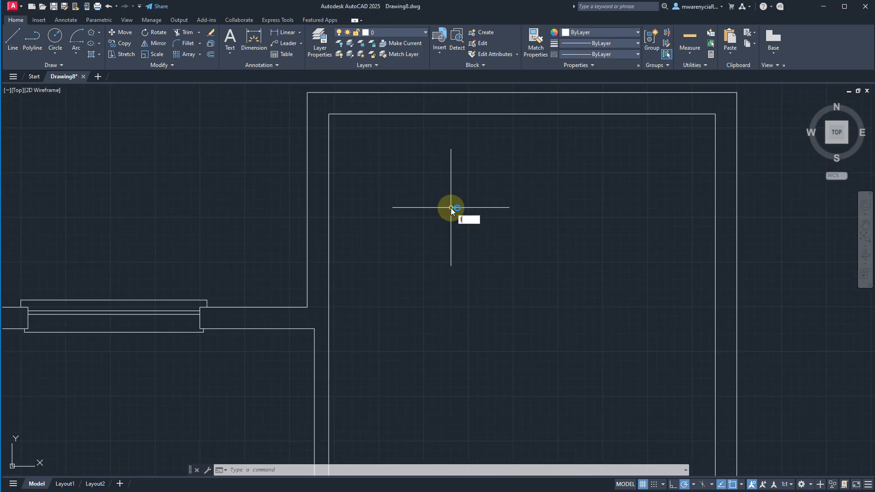
pyautogui.press('Return')
pyautogui.click(433, 159)
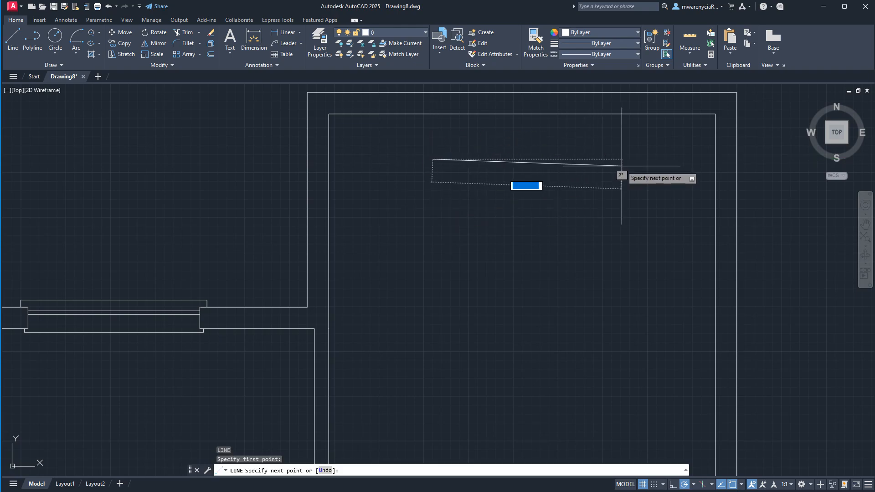
pyautogui.write('60')
pyautogui.press('Return')
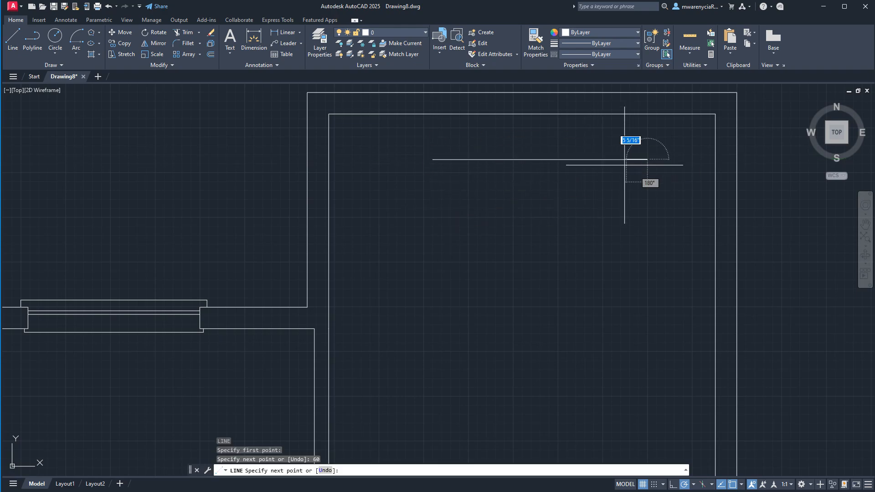
pyautogui.write('8')
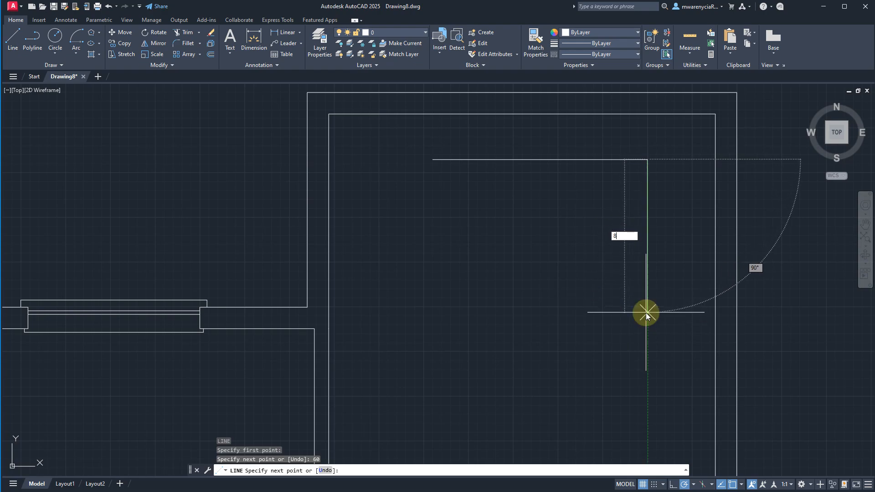
pyautogui.write('0')
pyautogui.press('Return')
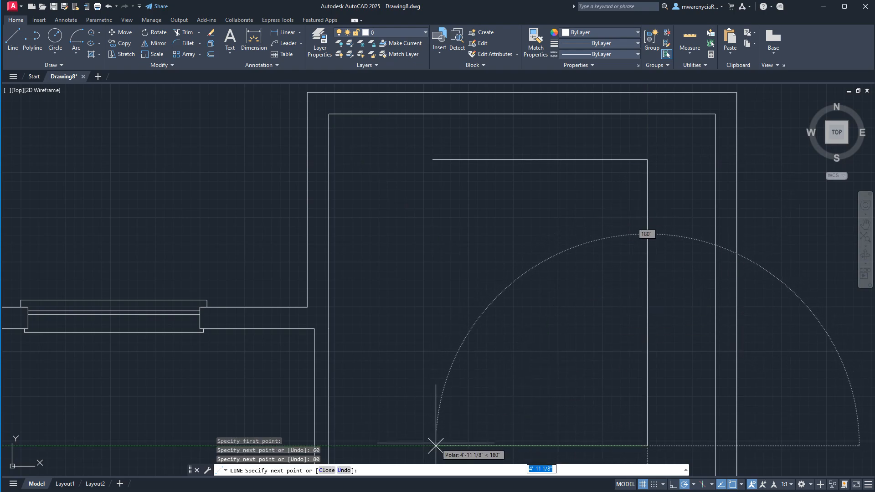
pyautogui.write('60')
pyautogui.press('Return')
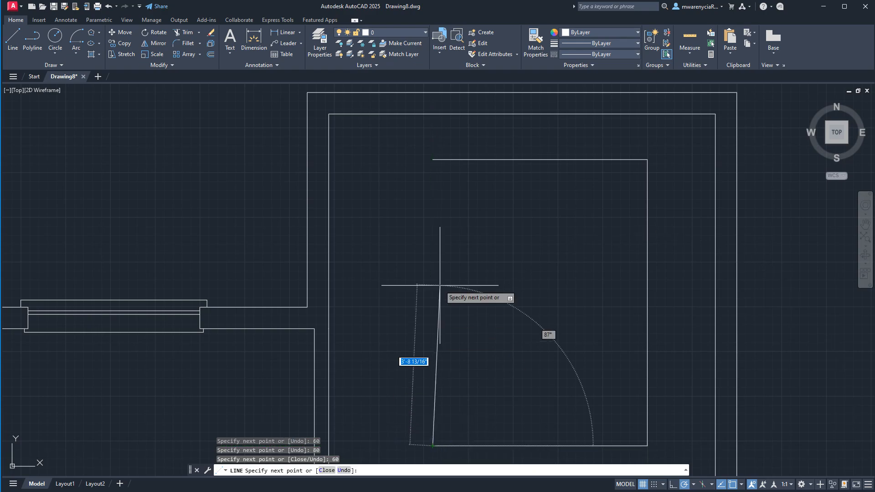
pyautogui.click(431, 159)
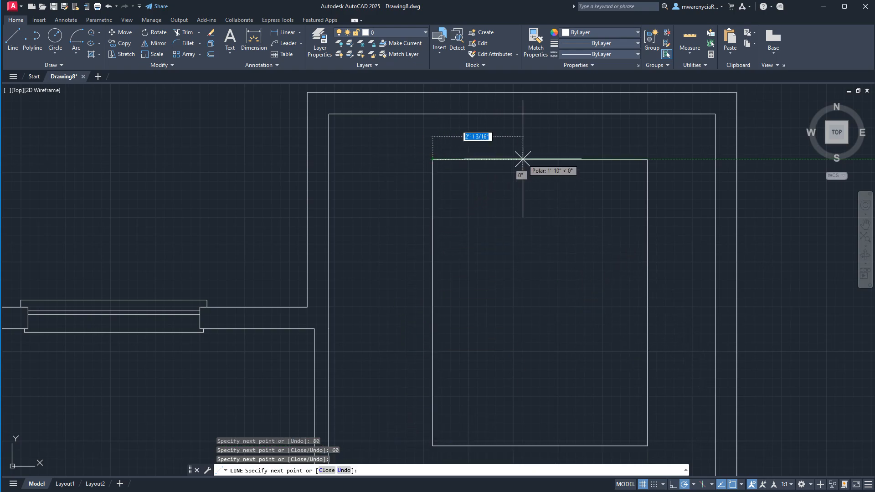
pyautogui.press('Escape')
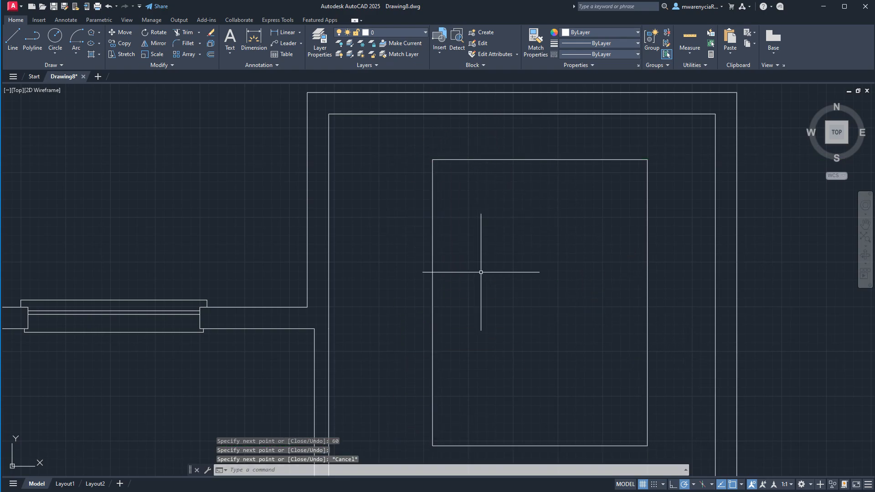
# Draw a horizontal line about 6'-2" long across the rectangle's upper part, extending past both of its sides
pyautogui.moveTo(470, 270); pyautogui.dragTo(452, 256, button='middle')
pyautogui.write('l')
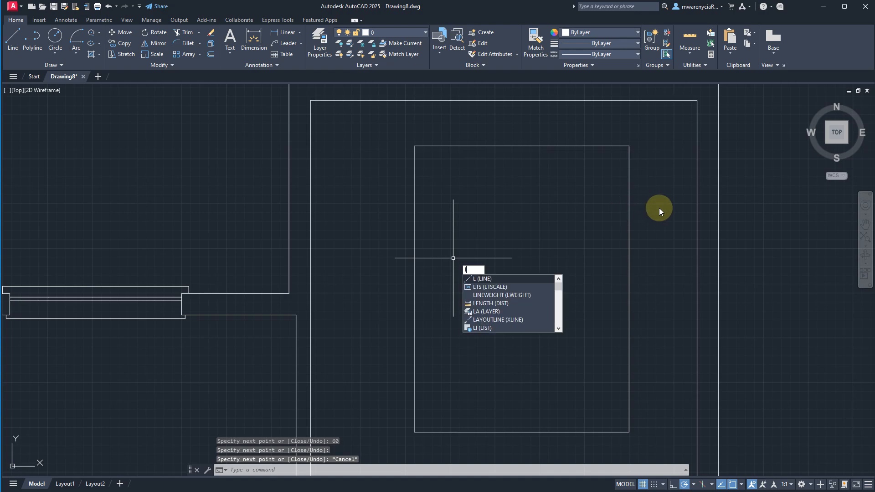
pyautogui.press('Return')
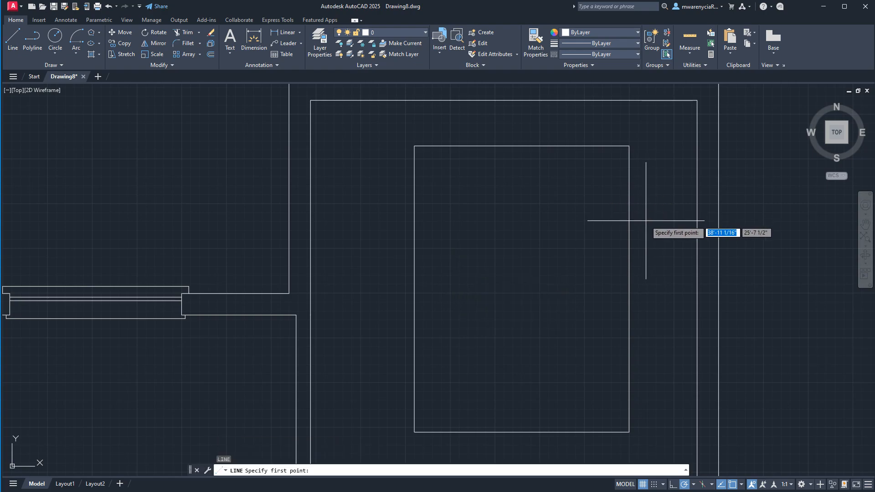
pyautogui.click(648, 215)
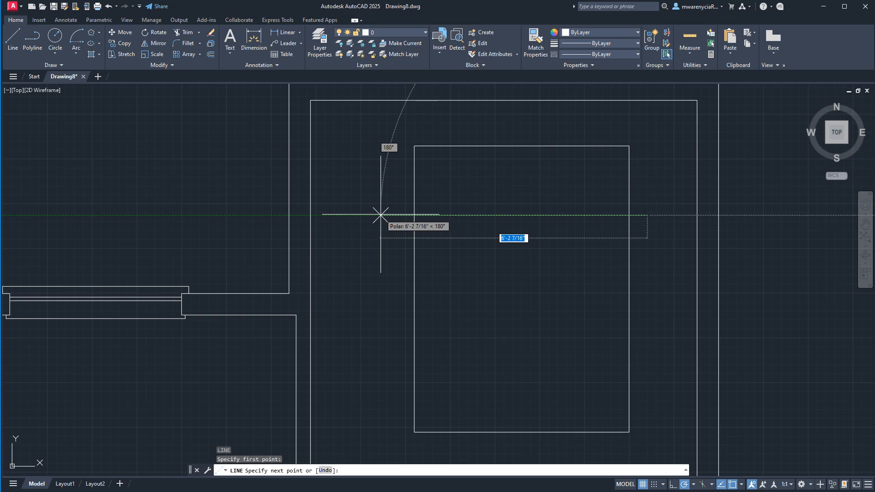
pyautogui.click(380, 215)
pyautogui.press('Escape')
# Offset the horizontal line 4" downward
pyautogui.click(559, 247)
pyautogui.click(501, 215)
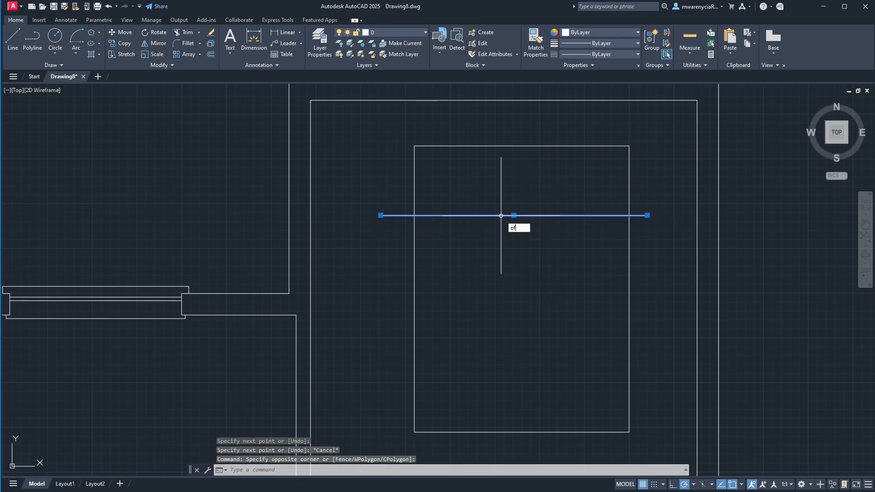
pyautogui.write('o')
pyautogui.press('Return')
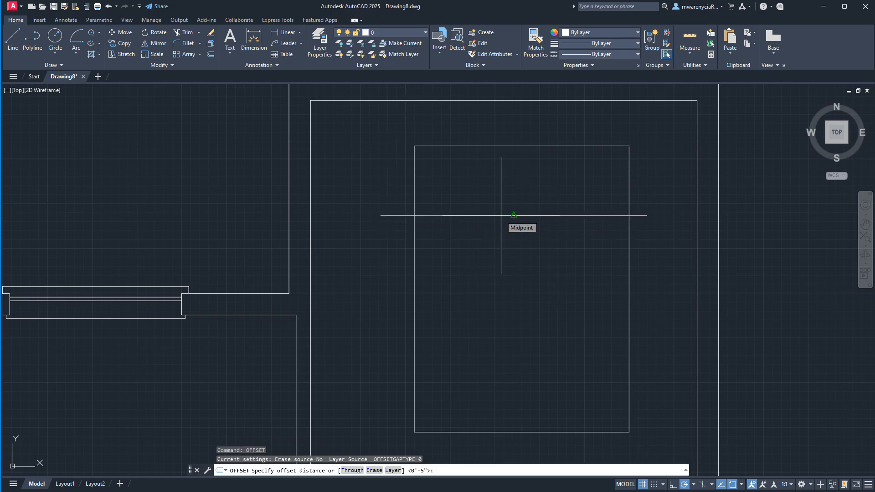
pyautogui.write('4')
pyautogui.press('Return')
pyautogui.click(503, 215)
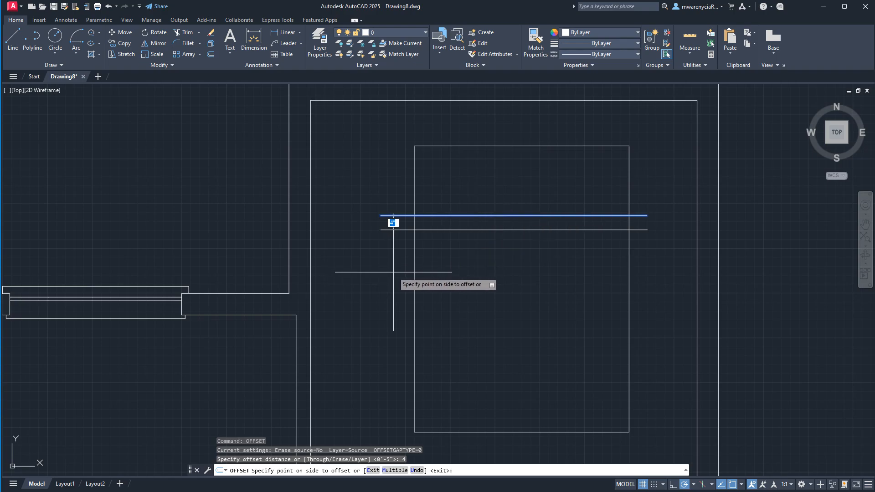
pyautogui.click(393, 272)
pyautogui.press('Return')
# Draw a 45° diagonal line crossing both horizontal lines and the rectangle's left side
pyautogui.write('l')
pyautogui.press('Return')
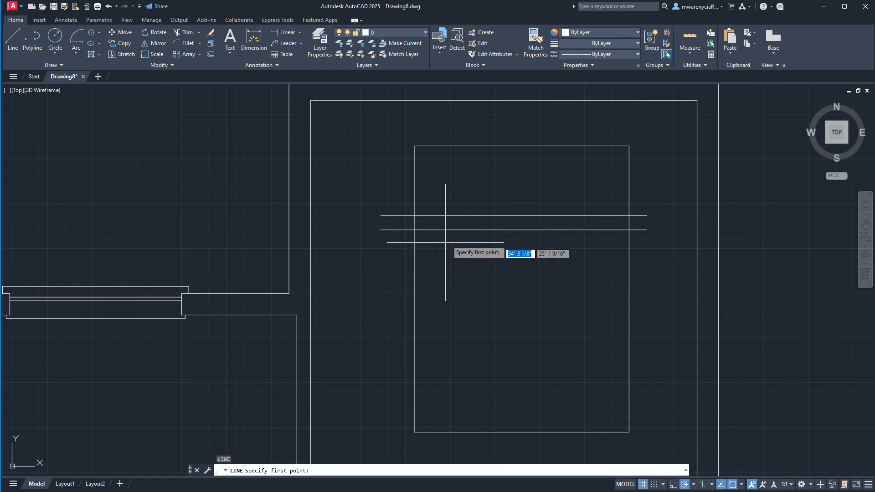
pyautogui.click(482, 197)
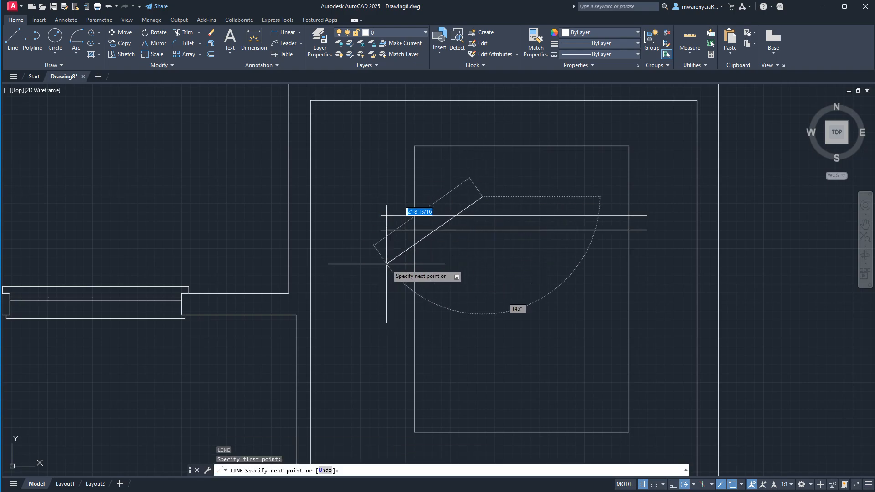
pyautogui.click(387, 292)
pyautogui.press('Escape')
pyautogui.press('Escape')
# Offset the diagonal line 4" toward the upper left
pyautogui.click(455, 267)
pyautogui.click(425, 245)
pyautogui.write('offs')
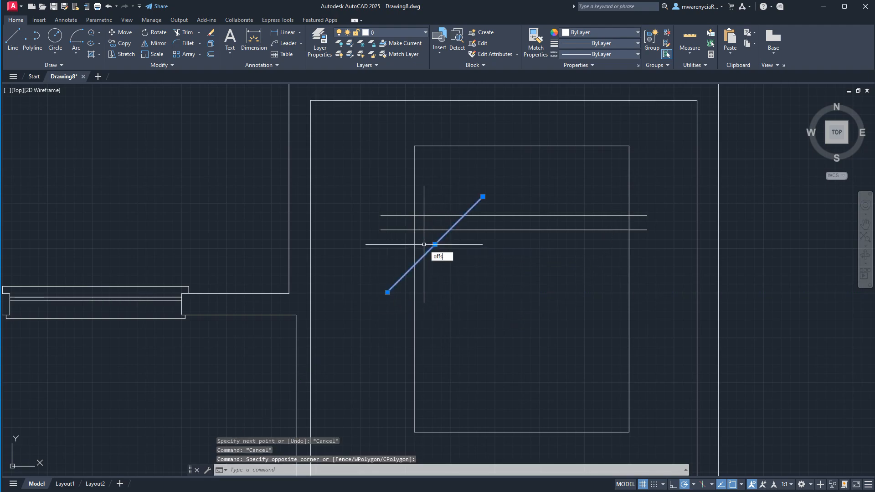
pyautogui.write('et')
pyautogui.press('Return')
pyautogui.write('5')
pyautogui.press('Return')
pyautogui.click(430, 249)
pyautogui.click(422, 240)
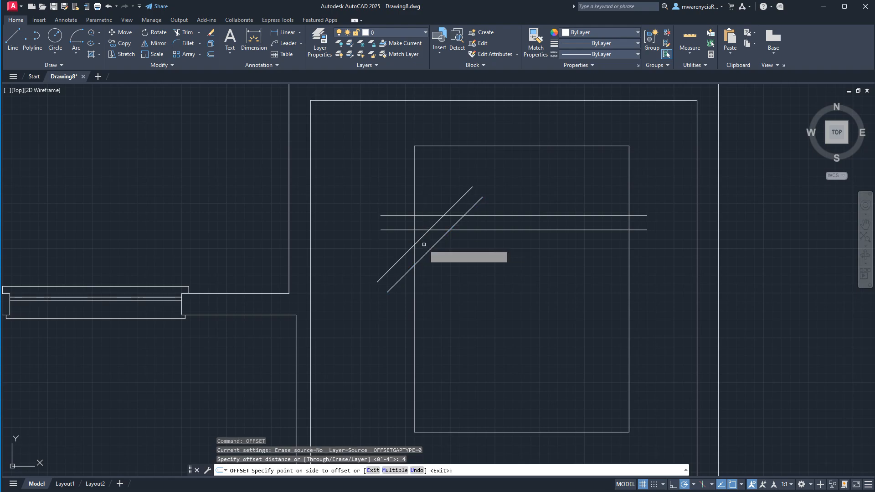
pyautogui.press('Escape')
# Trim the ends of both horizontal lines that extend past the rectangle's right side
pyautogui.click(739, 306)
pyautogui.click(352, 190)
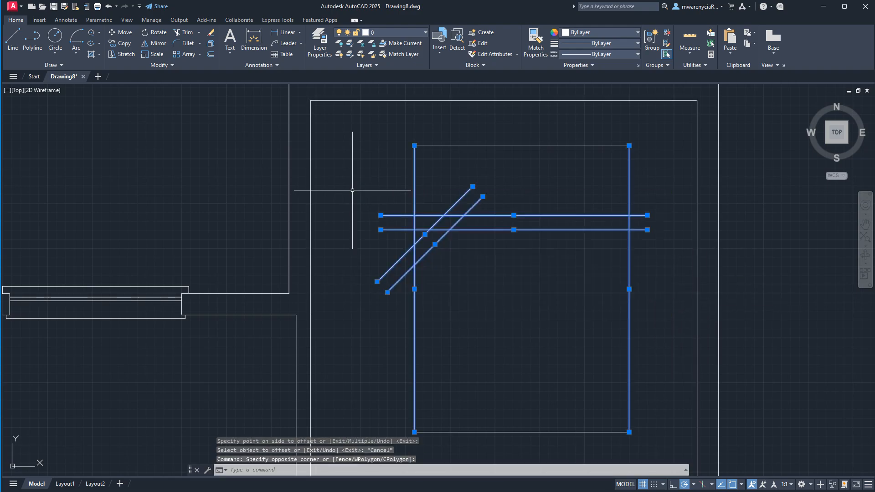
pyautogui.write('tr')
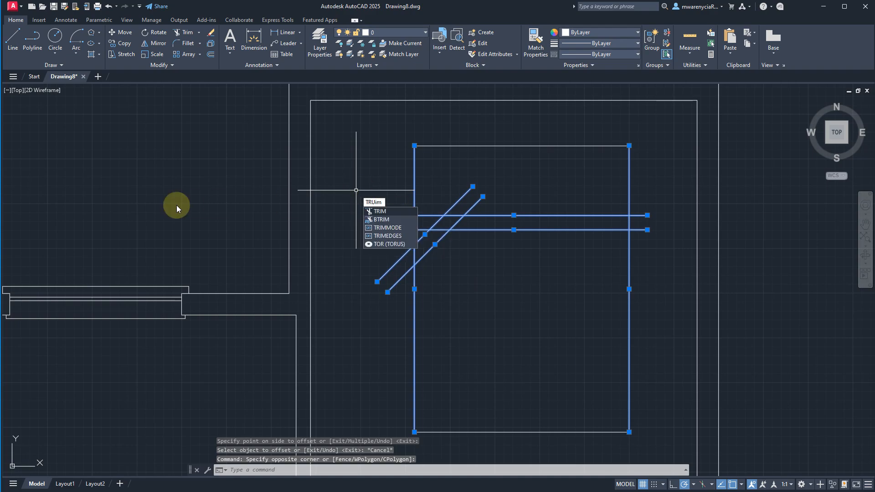
pyautogui.press('Return')
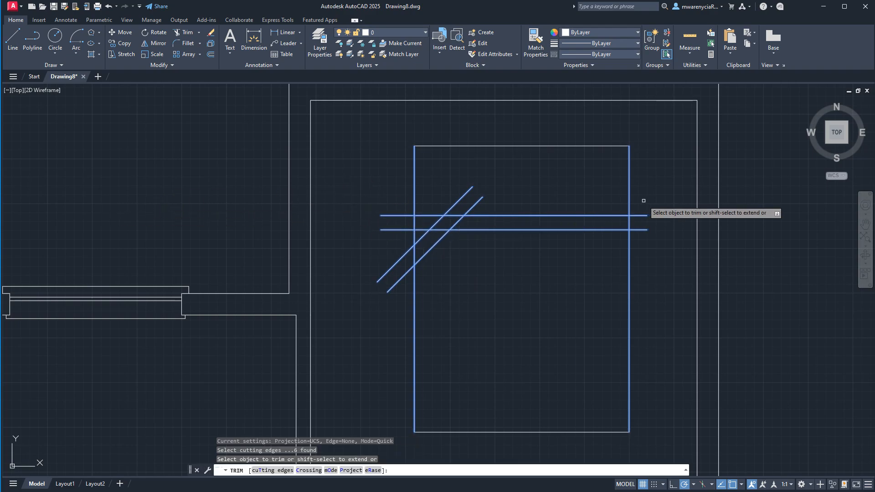
pyautogui.click(656, 249)
pyautogui.click(646, 217)
pyautogui.click(643, 217)
pyautogui.click(644, 238)
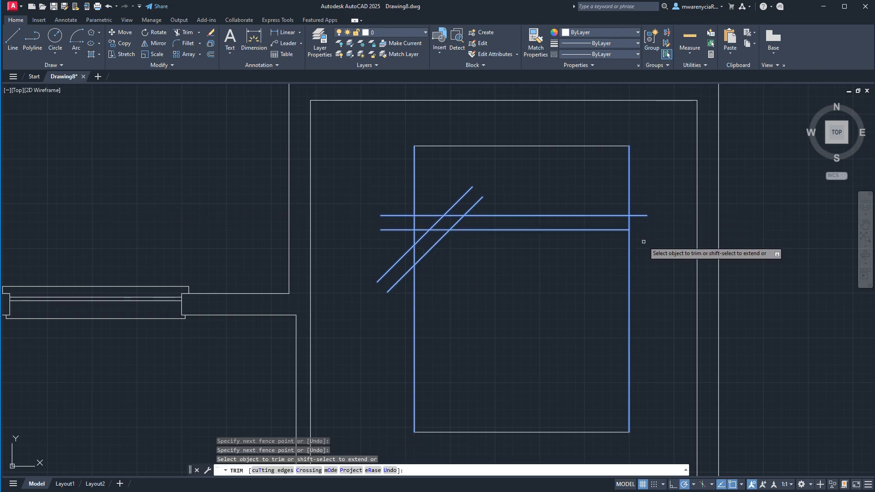
pyautogui.click(643, 229)
pyautogui.click(643, 208)
# Trim the diagonals' upper ends and the horizontal segments beside them so each diagonal meets its horizontal line at a clean corner
pyautogui.click(485, 206)
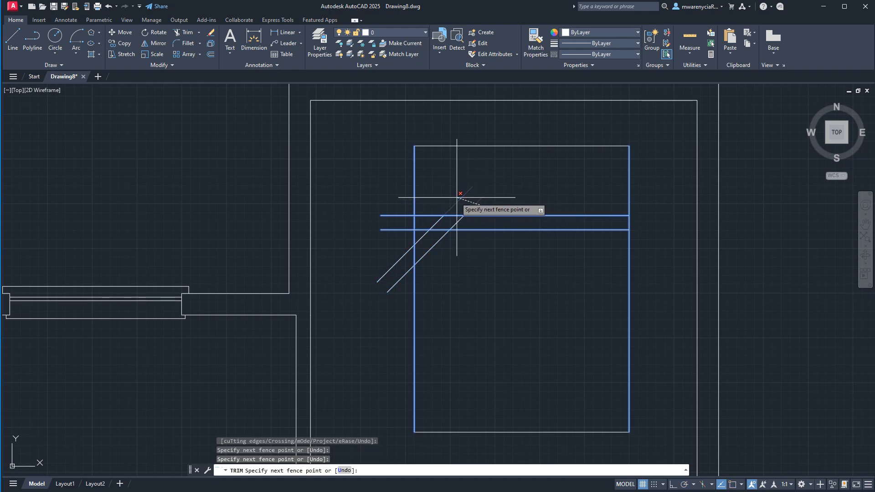
pyautogui.click(458, 197)
pyautogui.click(433, 211)
pyautogui.click(426, 235)
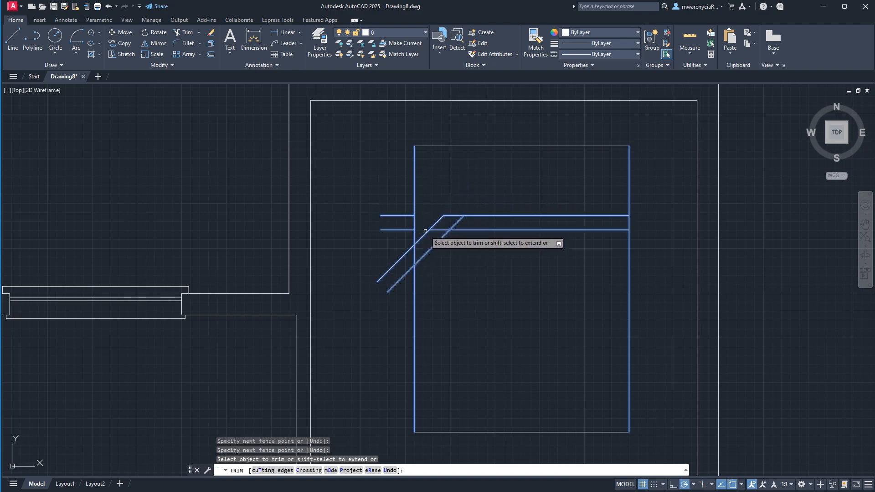
pyautogui.scroll(4, 431, 229)
pyautogui.moveTo(509, 208)
pyautogui.mouseDown()
pyautogui.moveTo(468, 217)
pyautogui.moveTo(455, 233)
pyautogui.mouseUp()
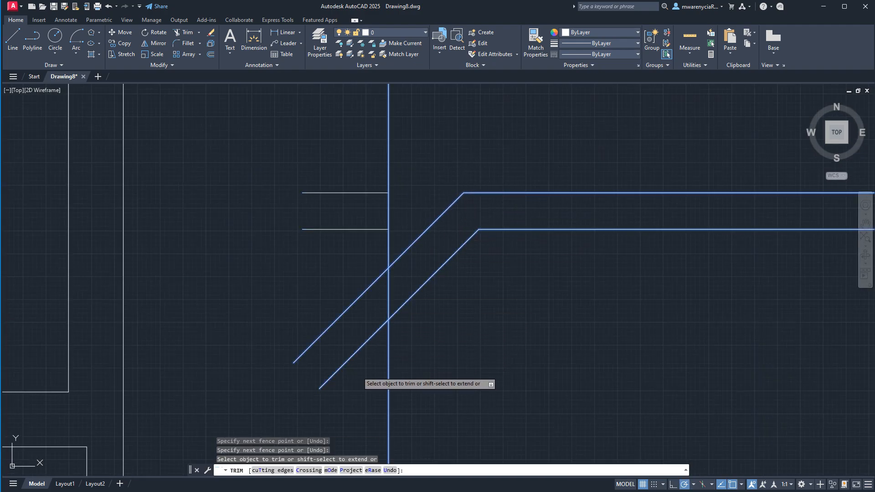
# Trim all the diagonal and horizontal line ends that extend past the rectangle's left side
pyautogui.moveTo(358, 372); pyautogui.dragTo(318, 182)
pyautogui.scroll(-4, 187, 296)
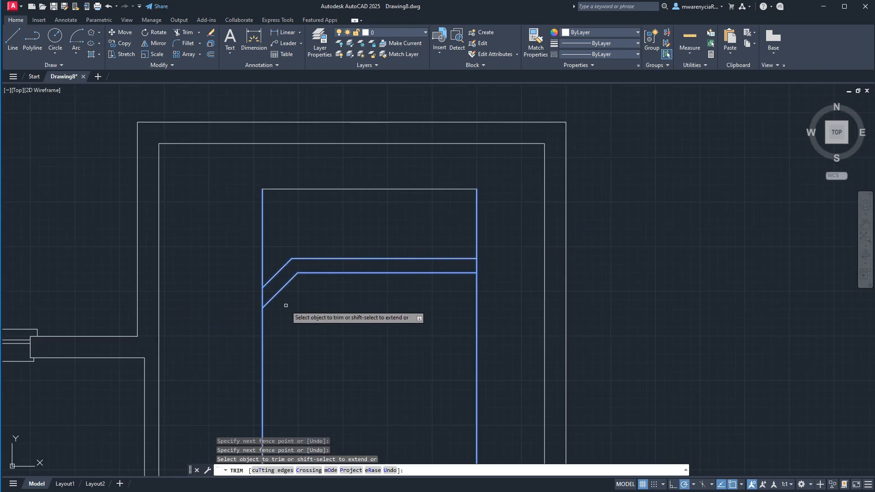
pyautogui.press('Escape')
# Draw a vertical line about 10" down from the upper fold corner, continuing horizontally to the rectangle's left side
pyautogui.scroll(6, 286, 305)
pyautogui.press('l')
pyautogui.press('Return')
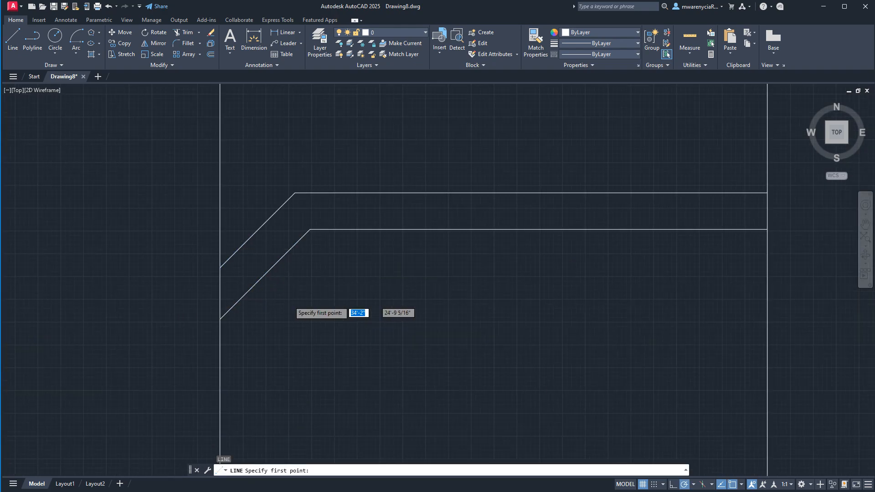
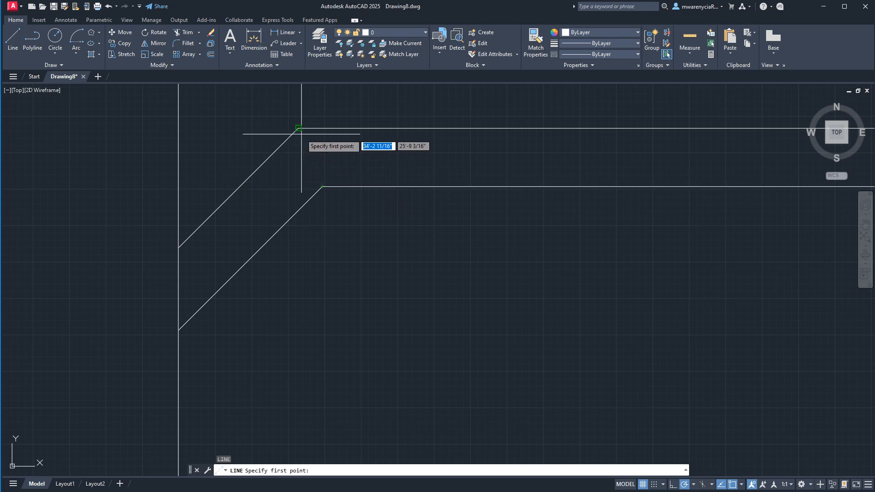
pyautogui.click(302, 134)
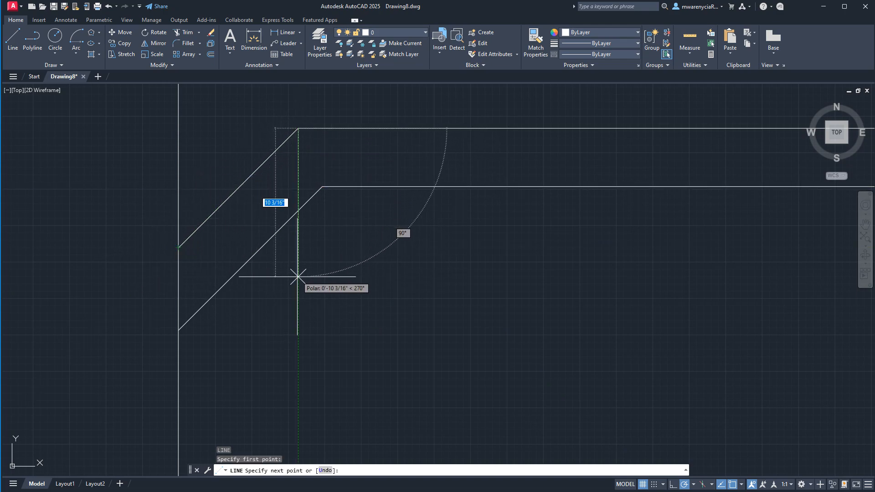
pyautogui.click(298, 277)
pyautogui.click(178, 277)
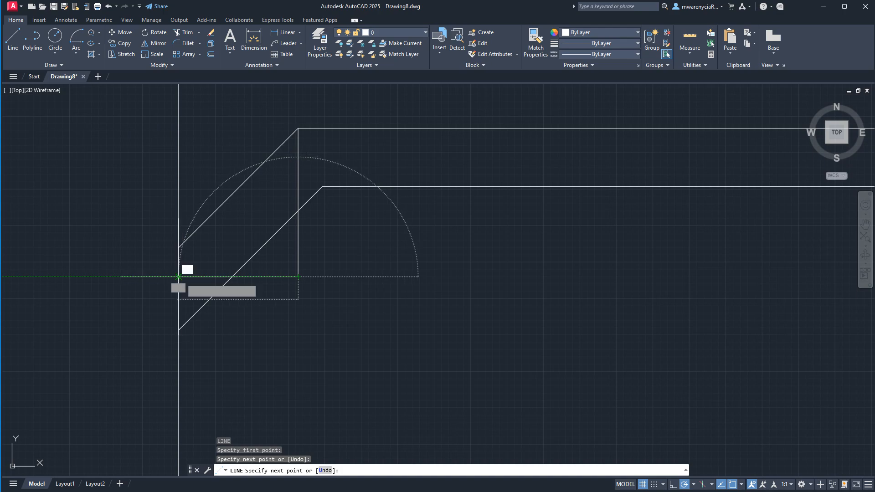
pyautogui.press('Escape')
pyautogui.click(377, 296)
pyautogui.press('Escape')
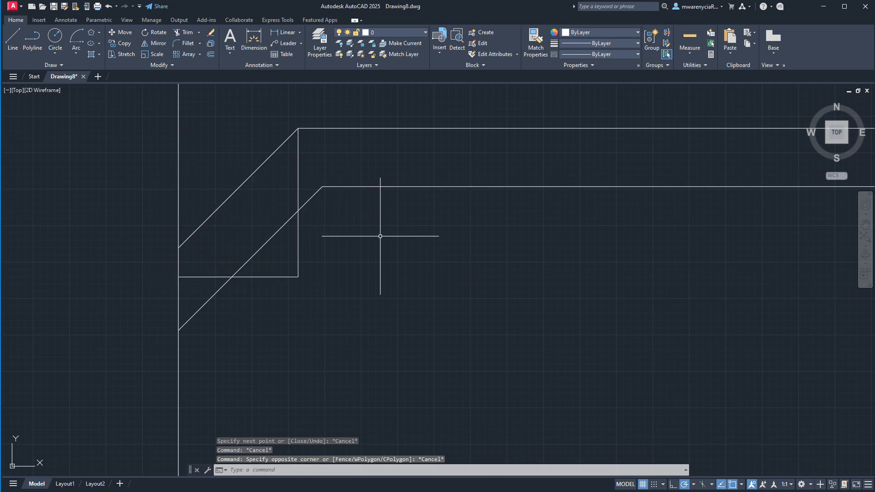
pyautogui.press('Return')
pyautogui.press('Escape')
# Copy the new vertical and horizontal lines from the upper fold corner to the lower fold corner
pyautogui.click(332, 282)
pyautogui.click(296, 261)
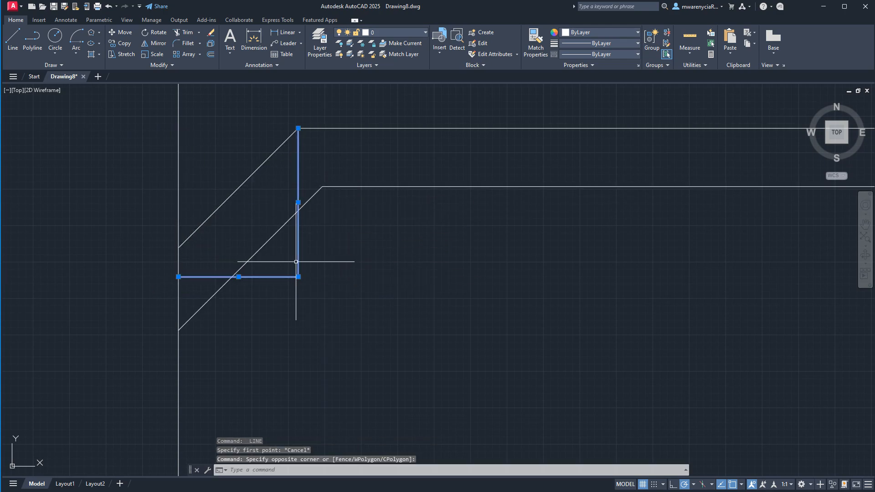
pyautogui.write('co')
pyautogui.press('Return')
pyautogui.click(298, 129)
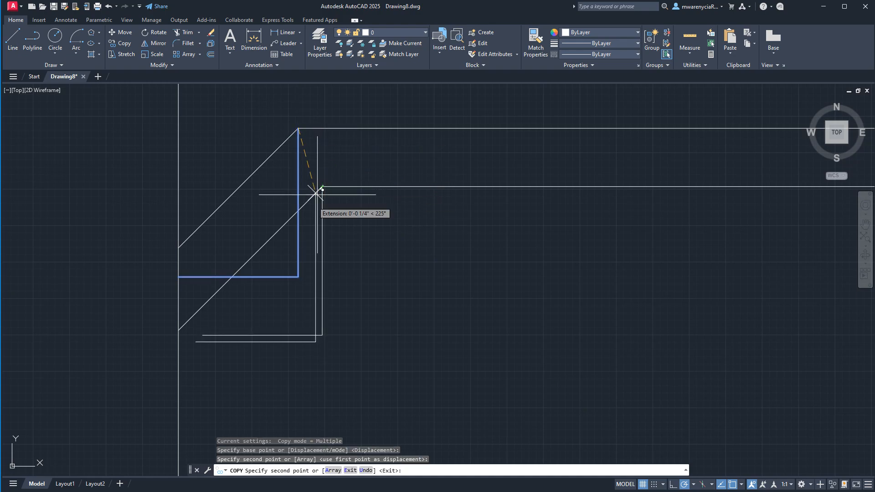
pyautogui.click(323, 186)
pyautogui.press('Escape')
# Stretch the copied horizontal line's left end to the rectangle's left side
pyautogui.click(217, 334)
pyautogui.click(202, 335)
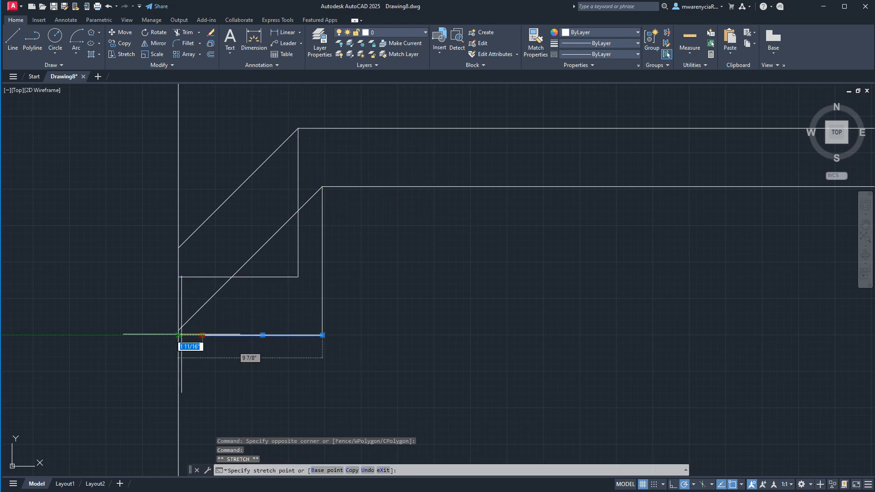
pyautogui.click(178, 335)
pyautogui.press('Escape')
pyautogui.press('Escape')
# Try deleting the whole lower diagonal line of the blanket fold
pyautogui.click(234, 312)
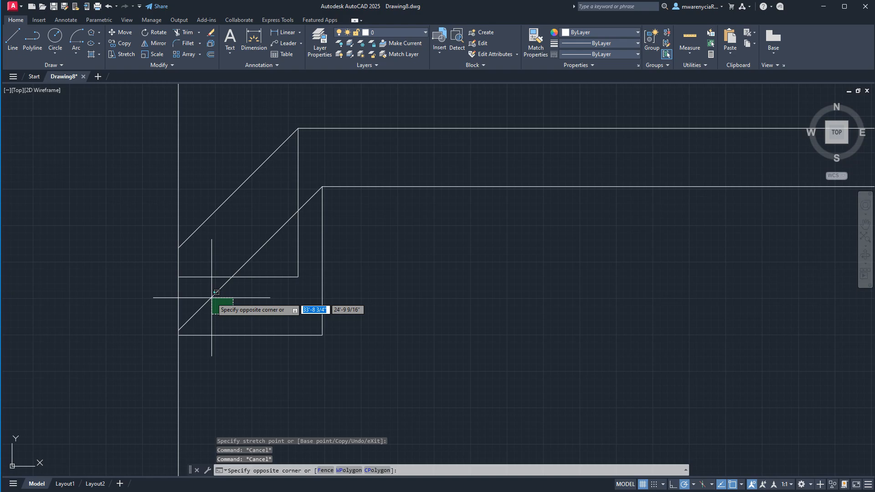
pyautogui.click(211, 298)
pyautogui.click(213, 299)
pyautogui.click(211, 300)
pyautogui.click(205, 296)
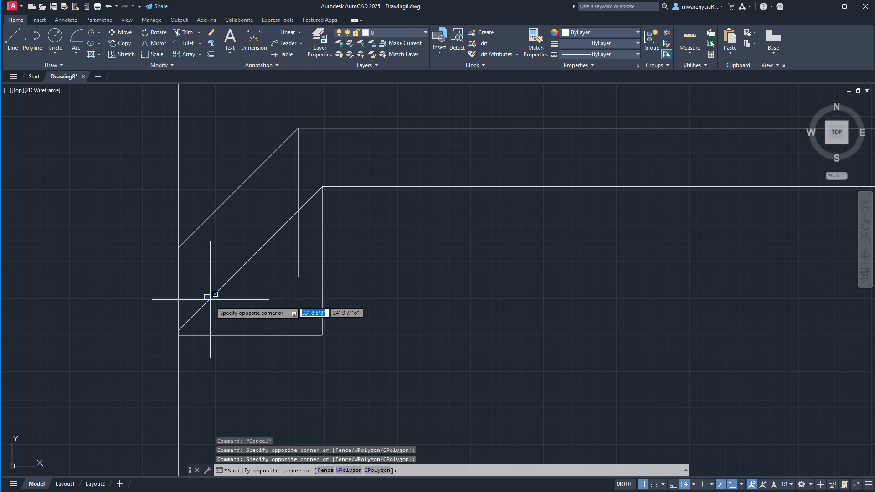
pyautogui.click(215, 307)
pyautogui.click(215, 307)
pyautogui.click(201, 296)
pyautogui.press('Delete')
pyautogui.scroll(-3, 288, 335)
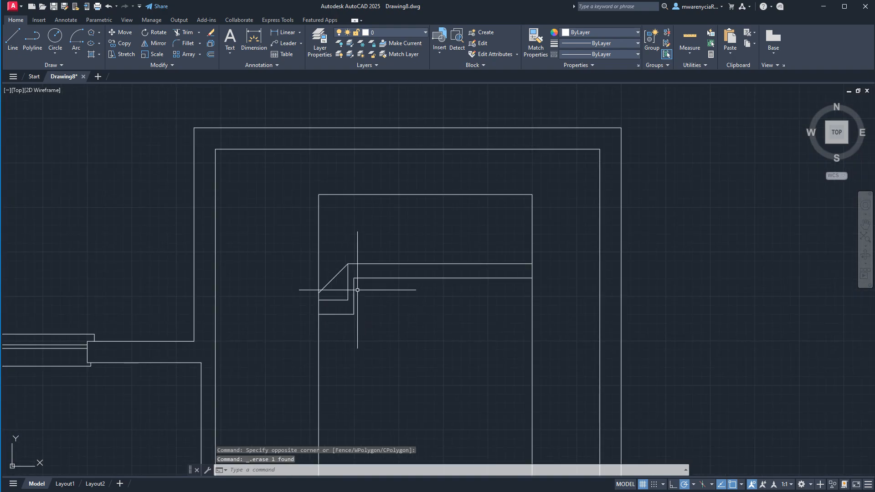
# Undo the deletion of the lower diagonal line
pyautogui.press('Escape')
pyautogui.hotkey('ctrl', 'z')
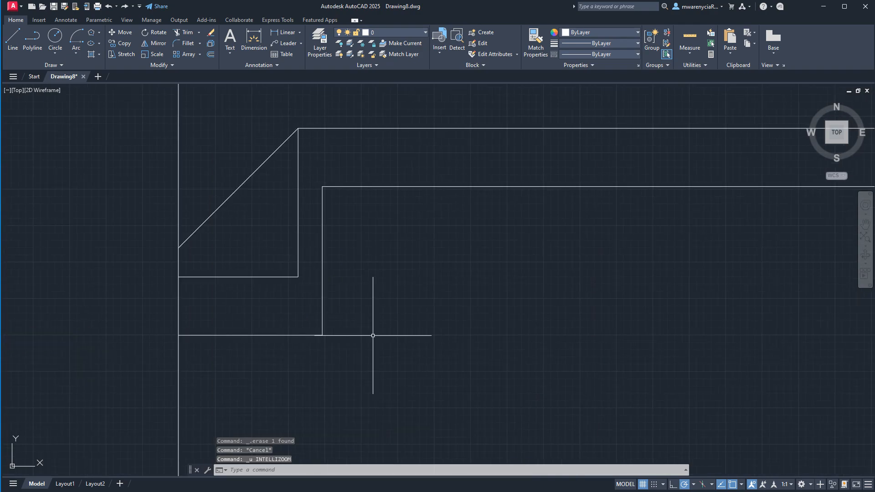
pyautogui.hotkey('ctrl', 'z')
# Trim the part of the lower diagonal line that crosses the upper folded flap
pyautogui.click(375, 344)
pyautogui.click(207, 211)
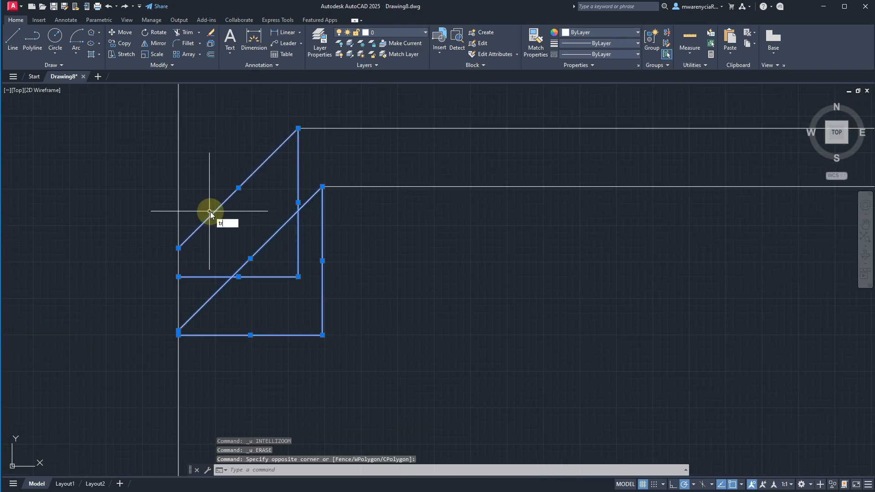
pyautogui.press('Return')
pyautogui.click(274, 247)
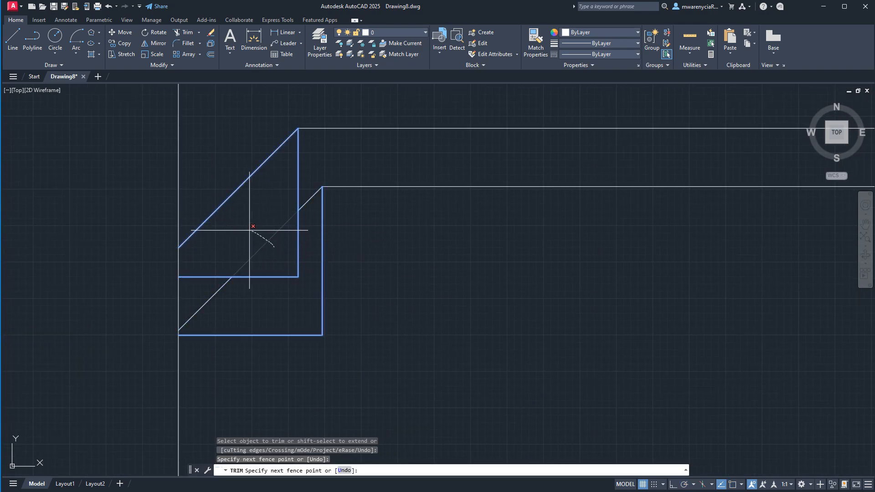
pyautogui.press('Return')
pyautogui.scroll(-5, 380, 267)
pyautogui.press('Escape')
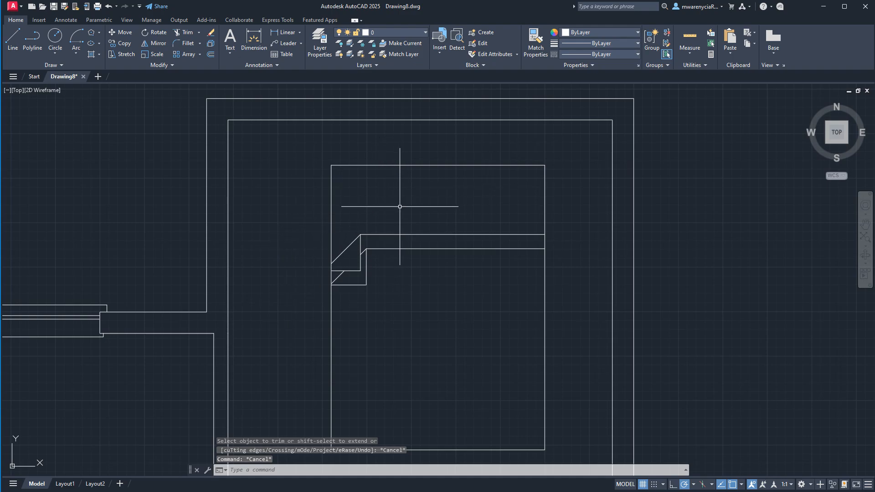
# Draw a pillow rectangle about 1'-3 1/2" high from four lines in the upper-left part of the bed
pyautogui.scroll(4, 400, 206)
pyautogui.write('l')
pyautogui.press('Return')
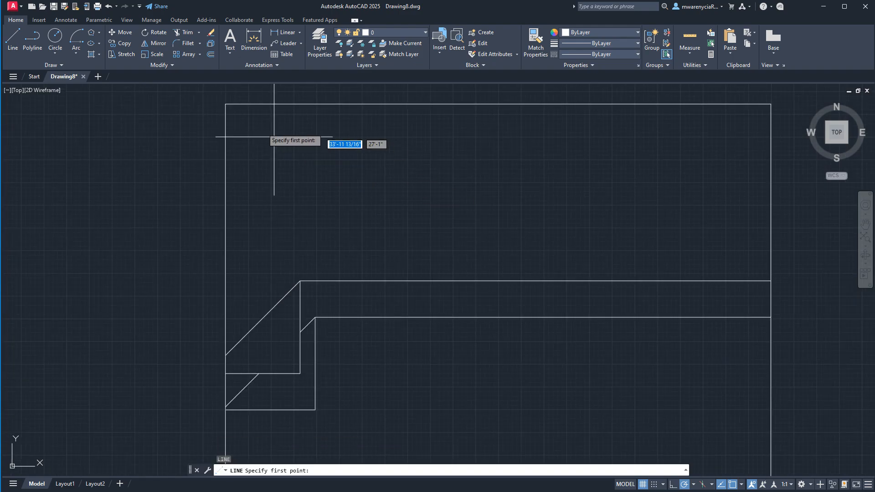
pyautogui.click(242, 115)
pyautogui.click(477, 117)
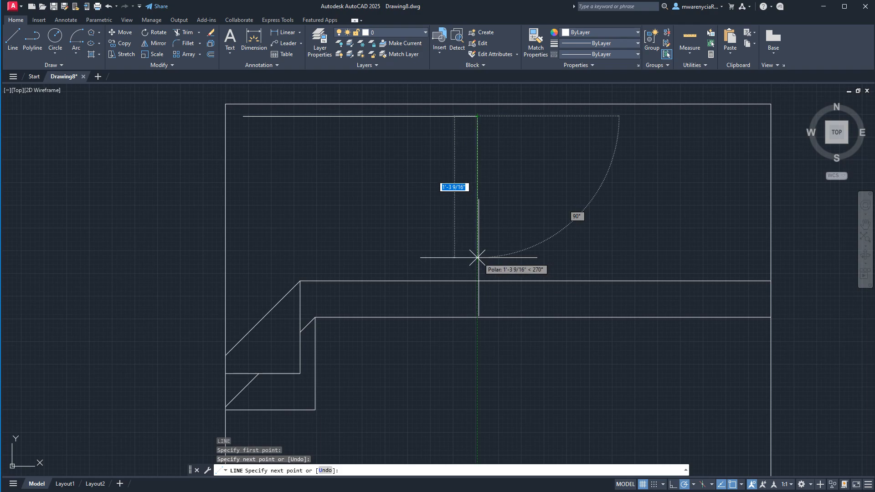
pyautogui.click(477, 257)
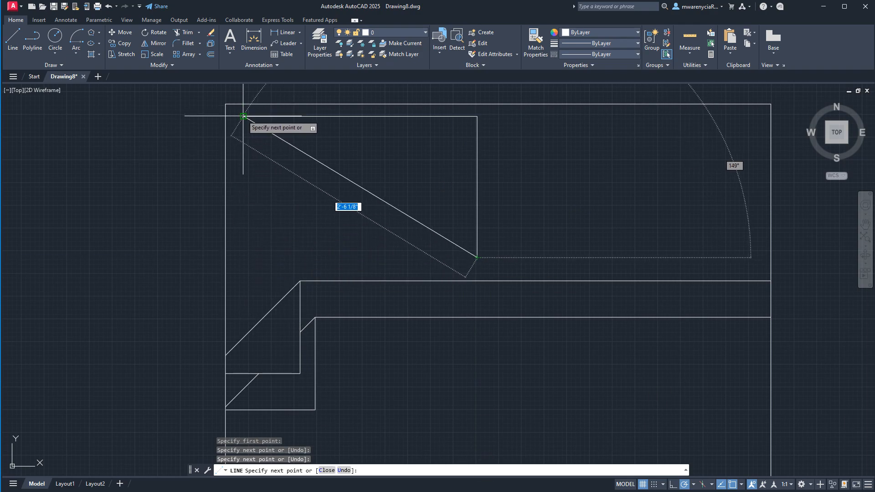
pyautogui.click(242, 257)
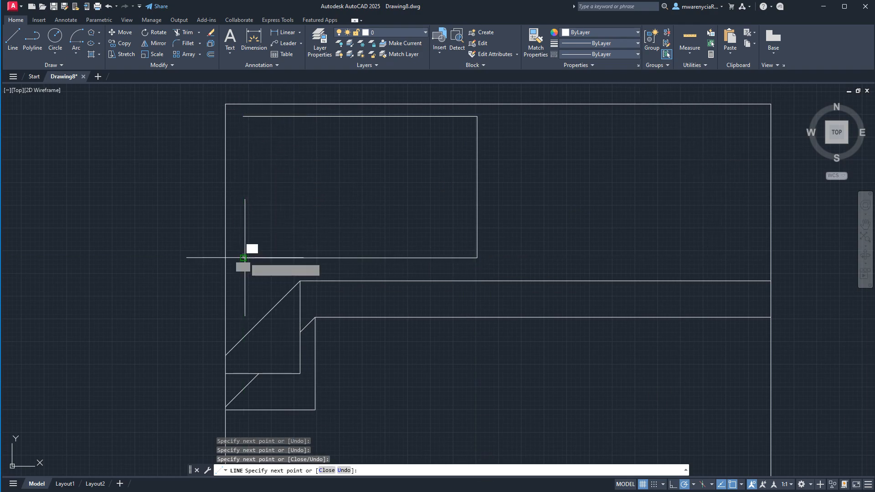
pyautogui.click(242, 117)
pyautogui.press('Escape')
# Copy the pillow rectangle horizontally to the upper-right part of the bed
pyautogui.click(515, 266)
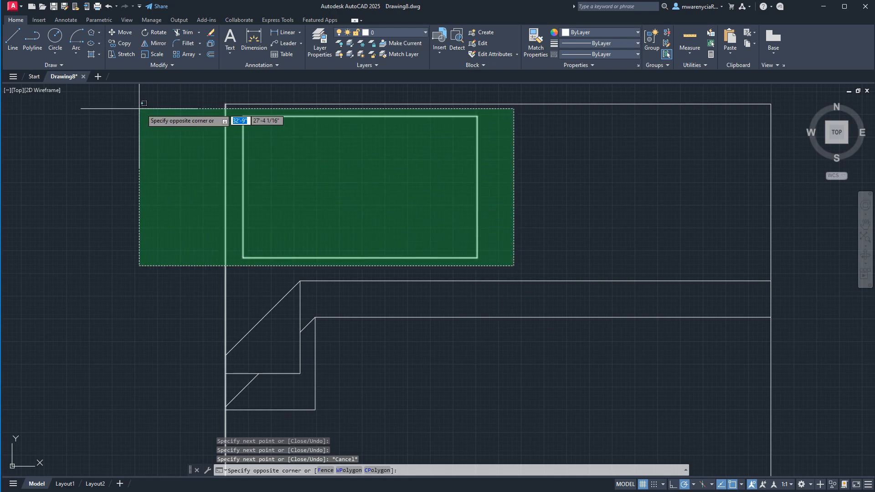
pyautogui.click(237, 114)
pyautogui.write('co')
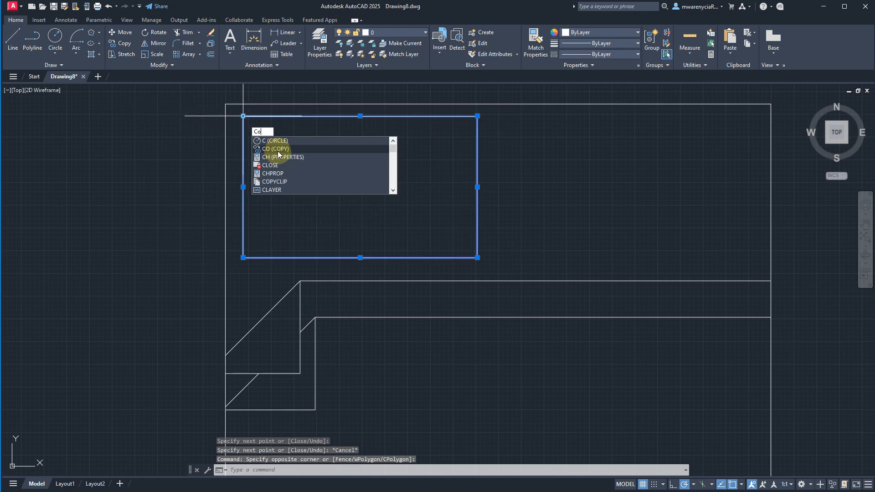
pyautogui.press('Return')
pyautogui.click(312, 237)
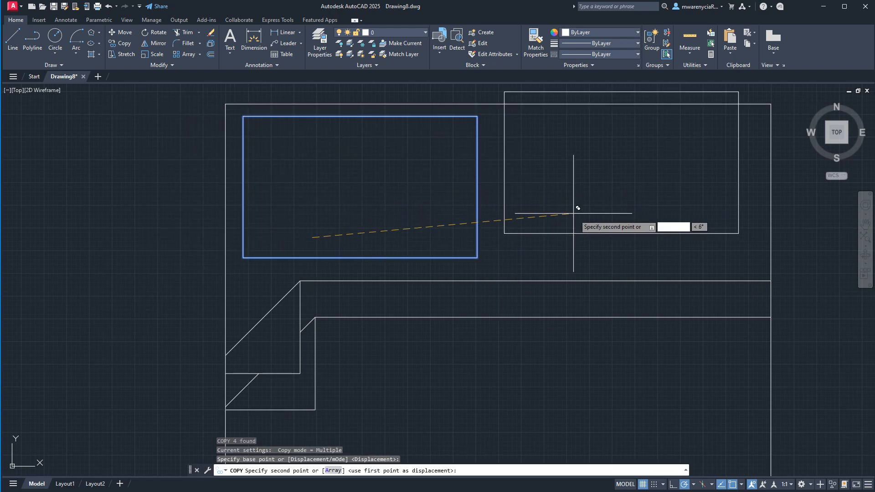
pyautogui.click(587, 237)
pyautogui.press('Escape')
# Round the two lower corners of the bed outline with 2" fillets, using the Multiple option
pyautogui.scroll(-10, 541, 315)
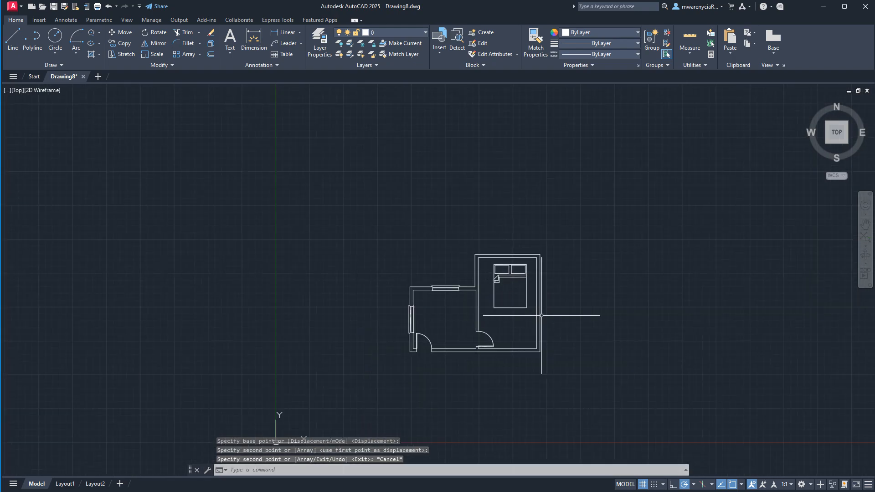
pyautogui.scroll(5, 542, 316)
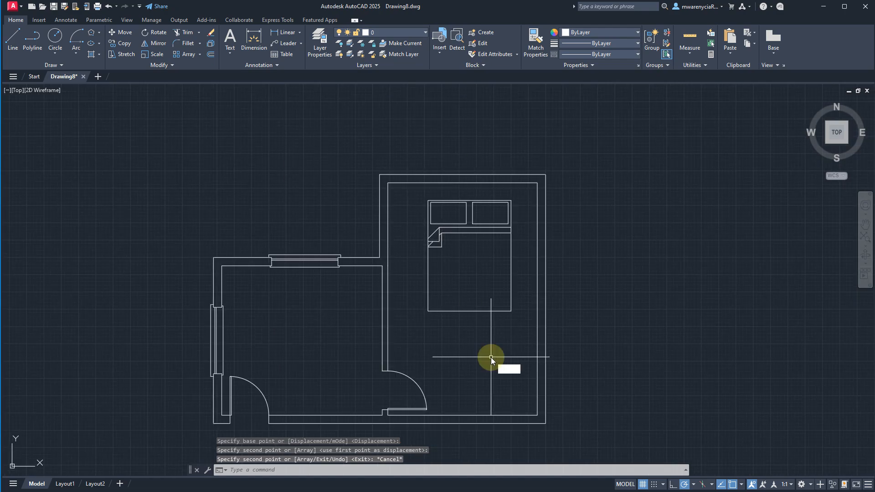
pyautogui.write('fil')
pyautogui.press('Return')
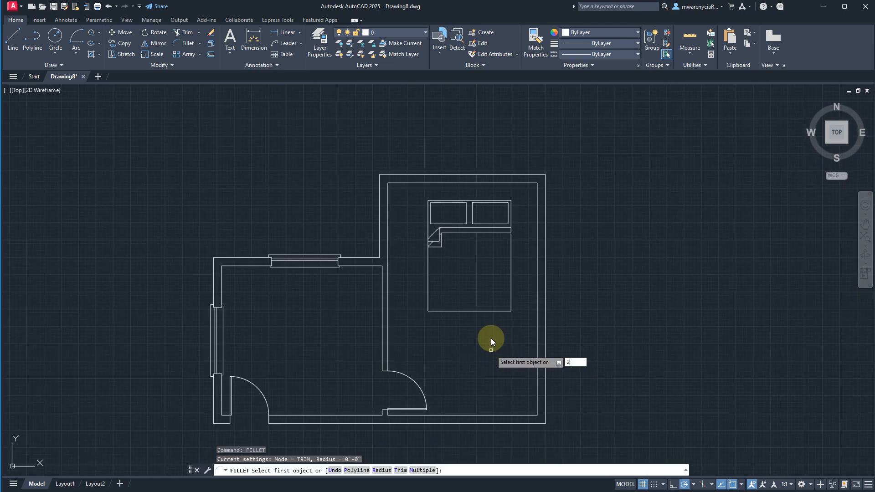
pyautogui.write('r')
pyautogui.press('Return')
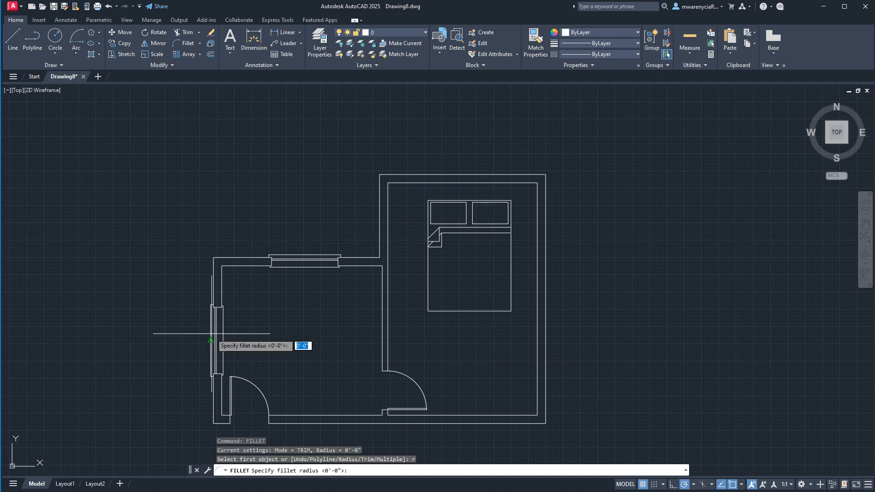
pyautogui.write('2')
pyautogui.press('Return')
pyautogui.scroll(6, 446, 299)
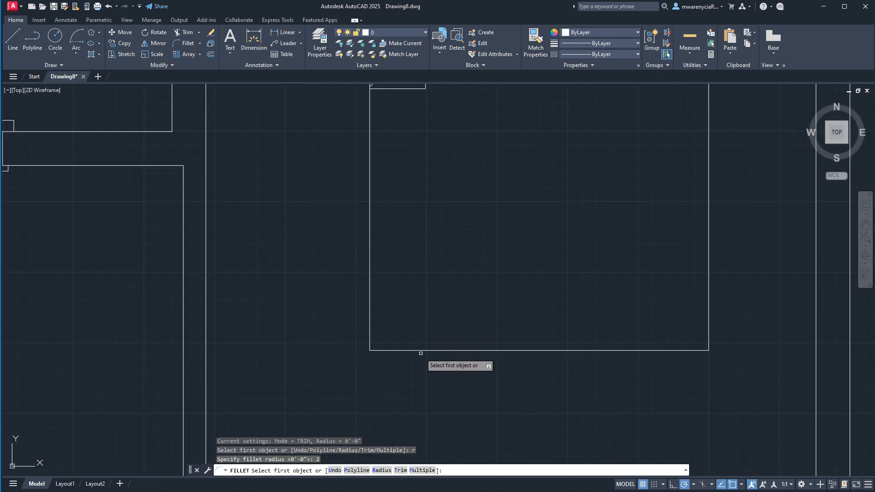
pyautogui.write('m')
pyautogui.press('Return')
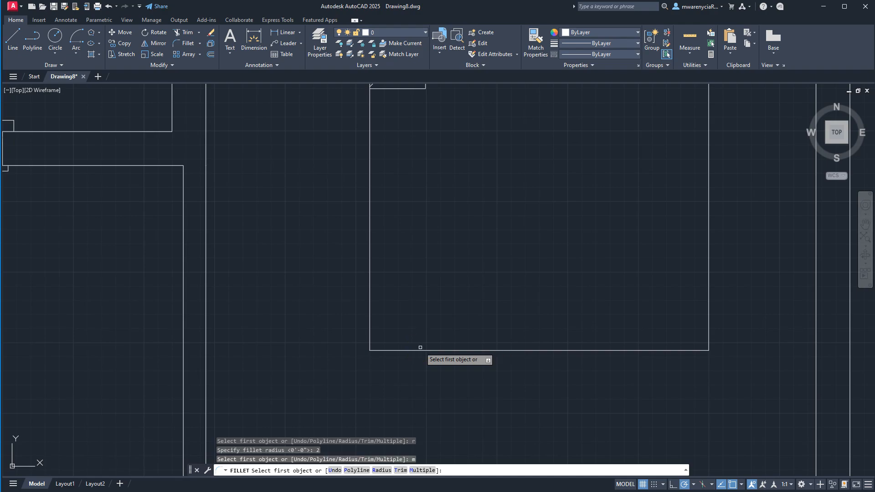
pyautogui.click(418, 348)
pyautogui.click(371, 305)
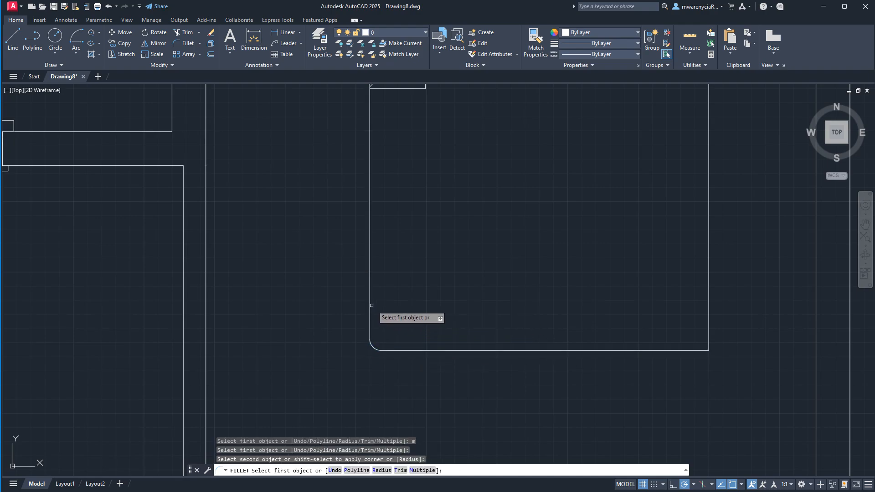
pyautogui.click(707, 322)
pyautogui.click(685, 351)
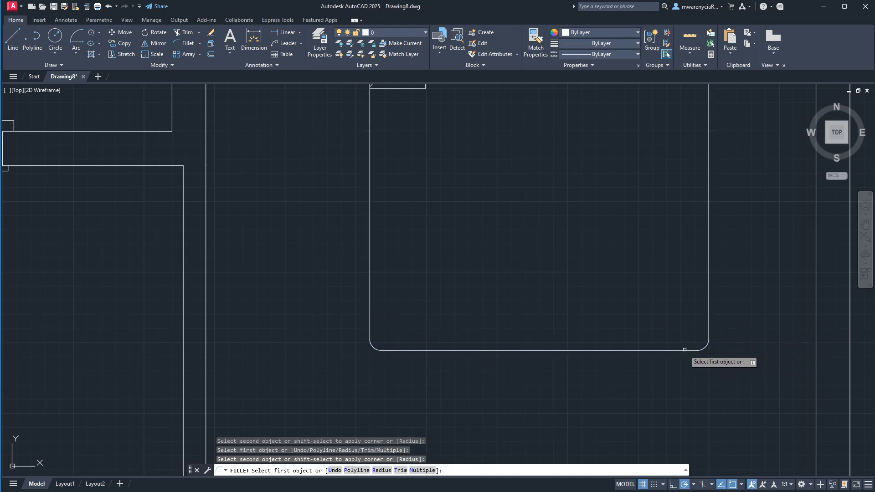
# Fillet the two upper corners of the bed outline with the 2" radius
pyautogui.scroll(-3, 640, 194)
pyautogui.click(639, 273)
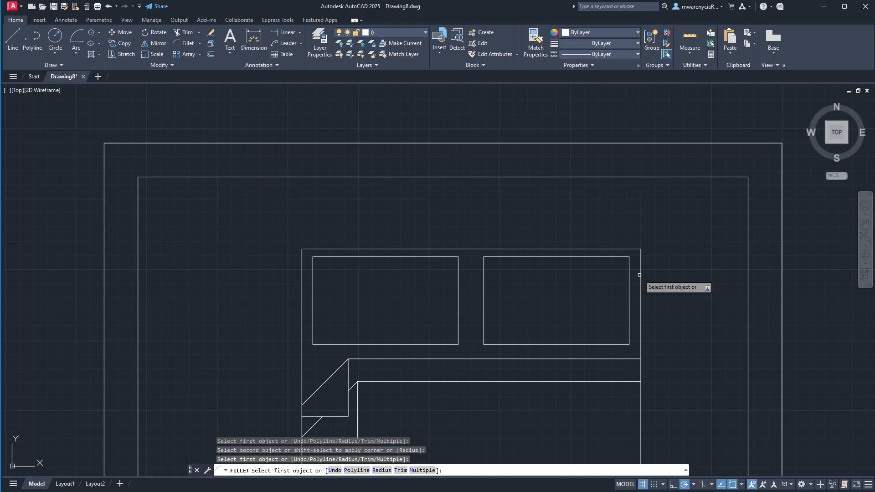
pyautogui.click(621, 249)
pyautogui.click(326, 249)
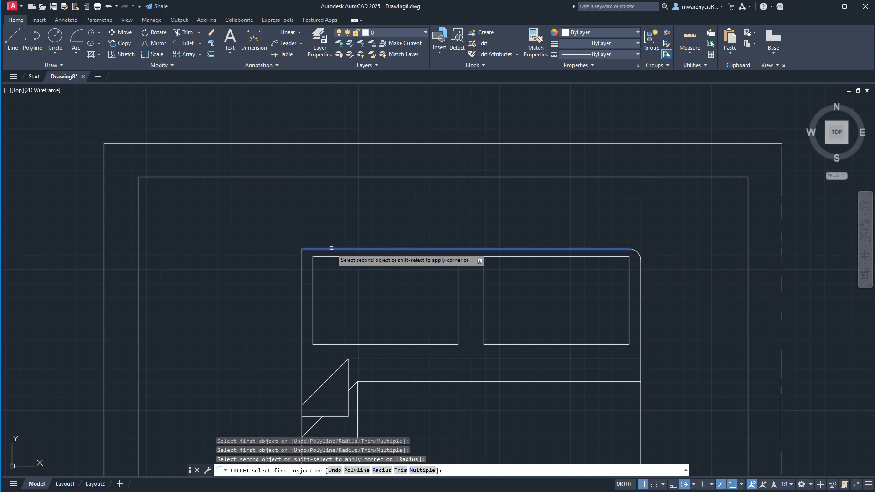
pyautogui.click(303, 268)
# Fillet all four corners of the left pillow with the 2" radius
pyautogui.click(315, 273)
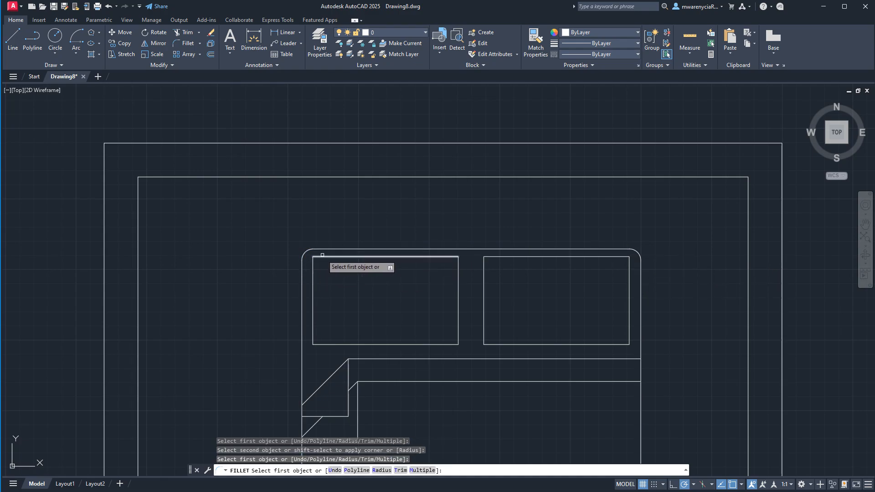
pyautogui.click(313, 267)
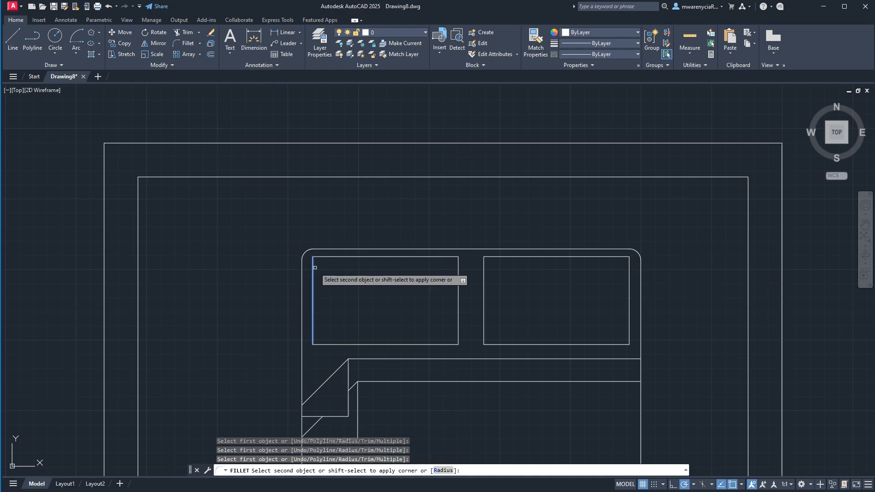
pyautogui.click(340, 257)
pyautogui.click(399, 258)
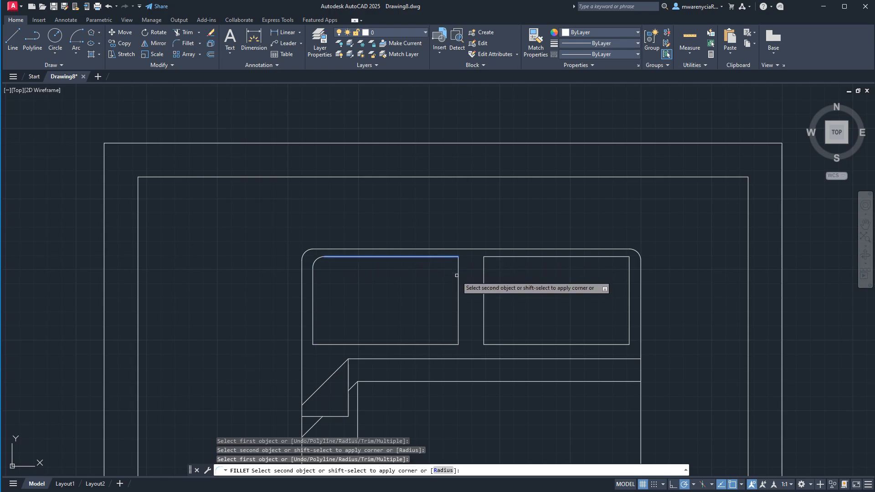
pyautogui.click(459, 281)
pyautogui.click(459, 281)
pyautogui.click(436, 344)
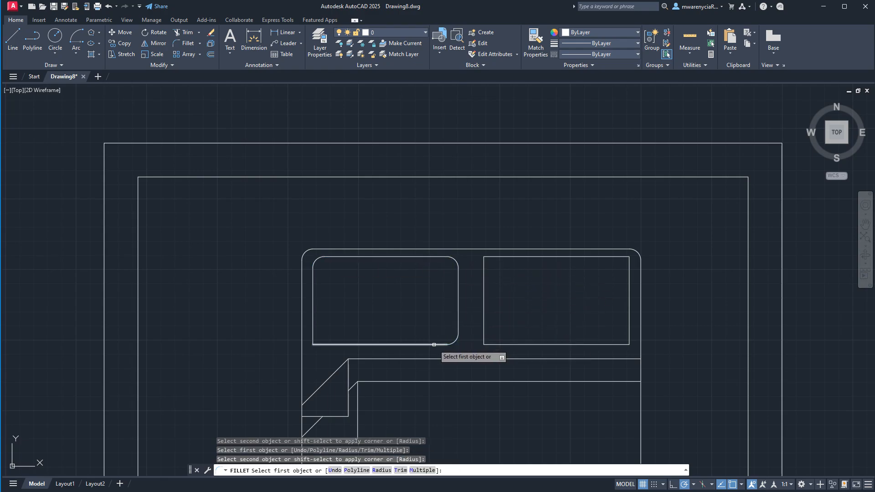
pyautogui.click(433, 344)
pyautogui.click(313, 304)
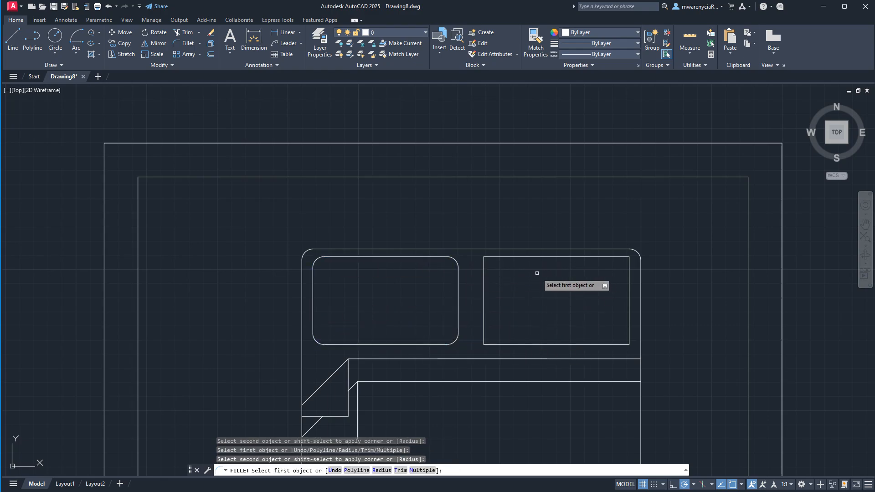
# Fillet the two upper corners of the right pillow with the 2" radius
pyautogui.click(485, 279)
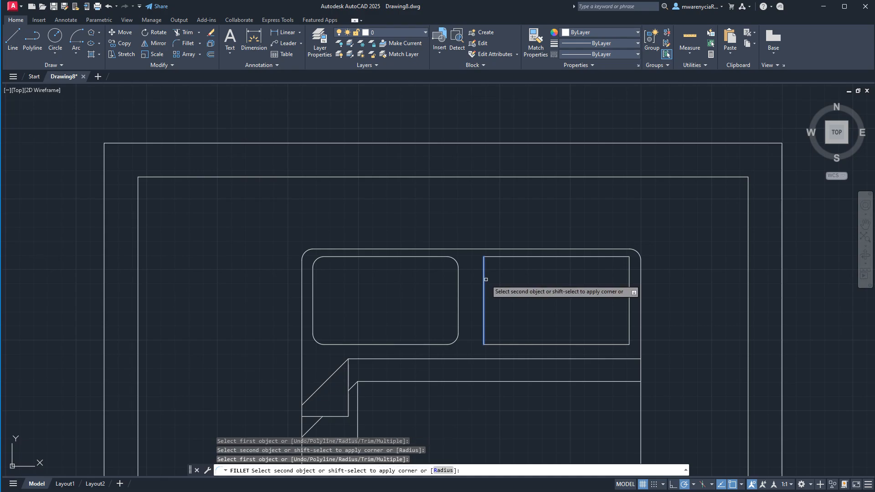
pyautogui.click(521, 258)
pyautogui.click(522, 258)
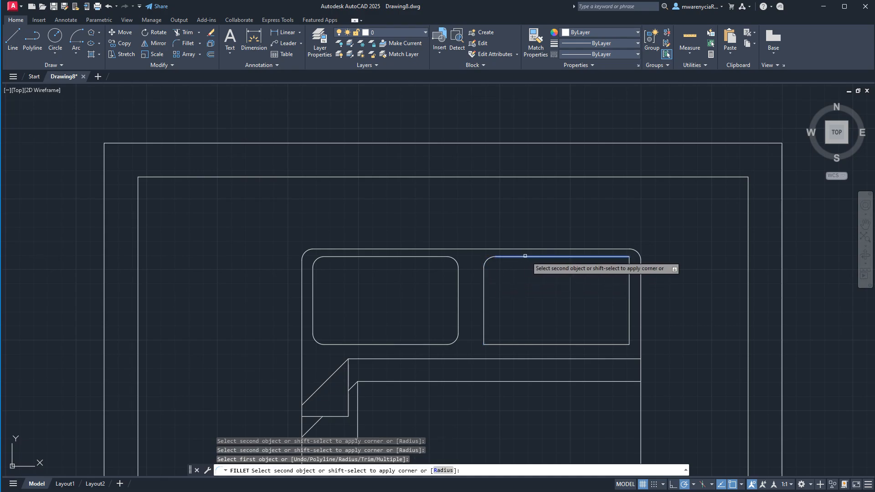
pyautogui.click(628, 297)
pyautogui.click(628, 300)
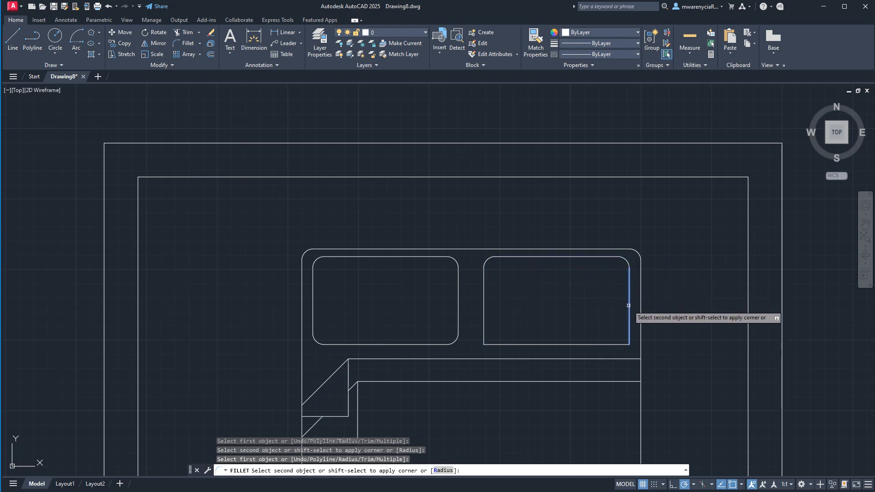
# Fillet the two lower corners of the right pillow with the 2" radius, using the Multiple option
pyautogui.click(628, 306)
pyautogui.click(595, 344)
pyautogui.press('Return')
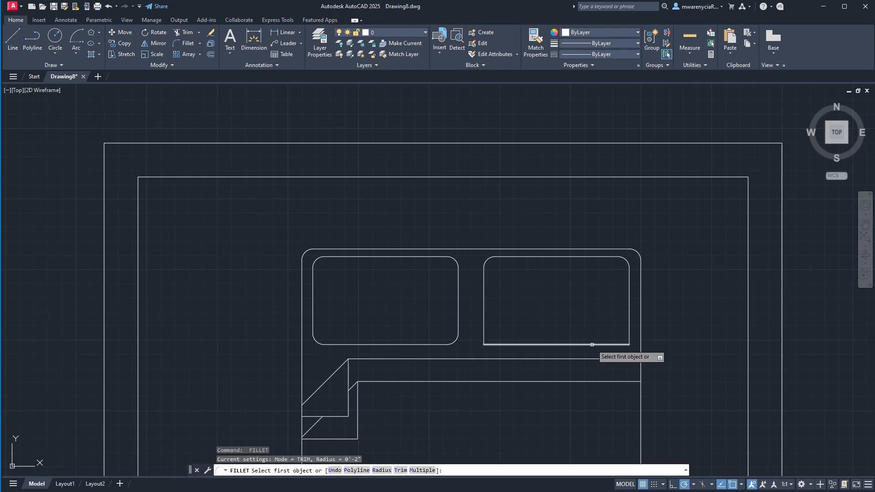
pyautogui.write('m')
pyautogui.press('Return')
pyautogui.click(592, 345)
pyautogui.click(629, 314)
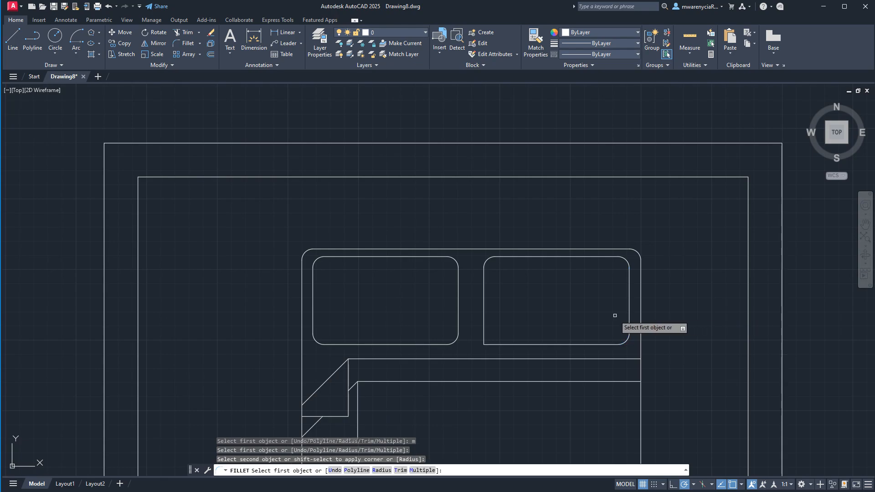
pyautogui.click(524, 345)
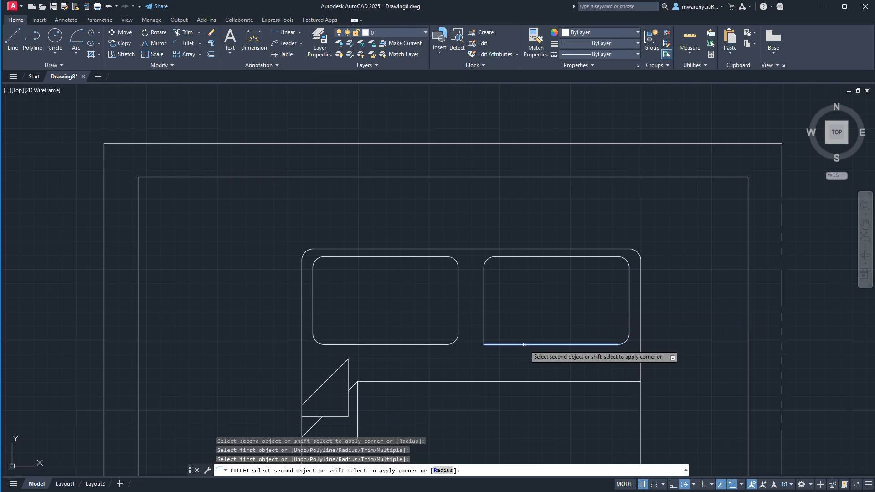
pyautogui.press('Escape')
# Group all the objects of the bed, including its pillows and folded blanket
pyautogui.scroll(-5, 486, 307)
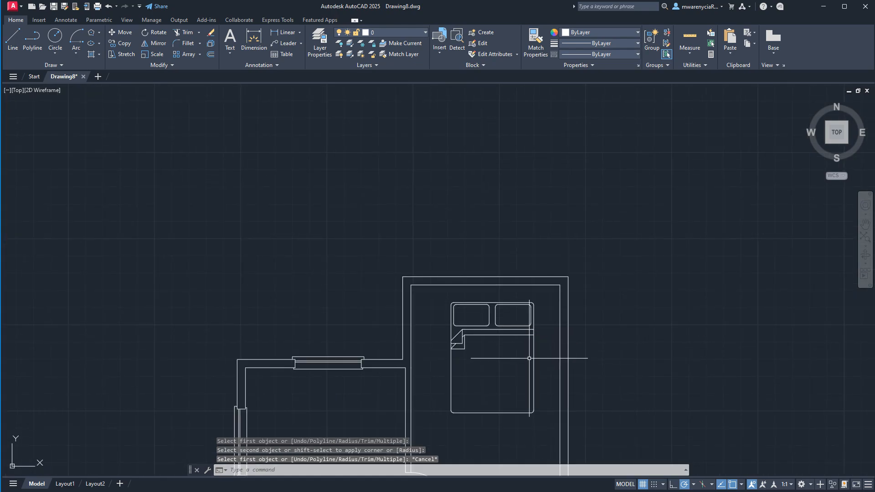
pyautogui.moveTo(456, 291); pyautogui.dragTo(449, 250, button='middle')
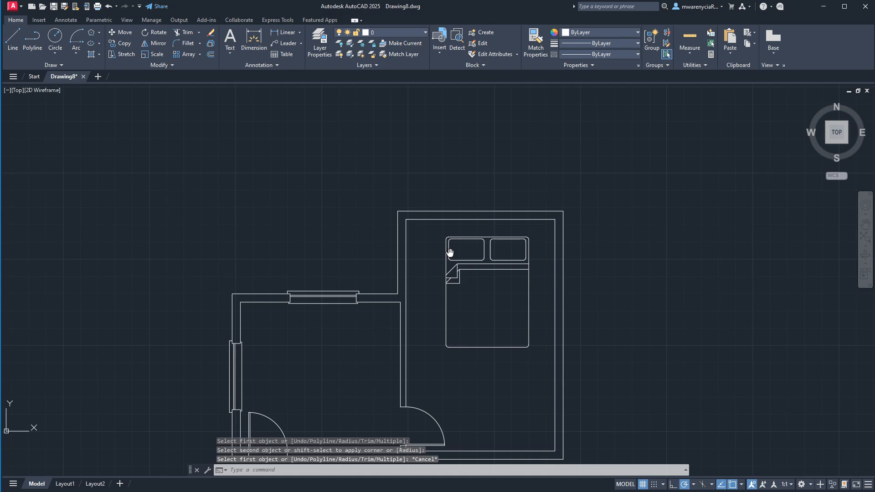
pyautogui.click(436, 224)
pyautogui.click(529, 368)
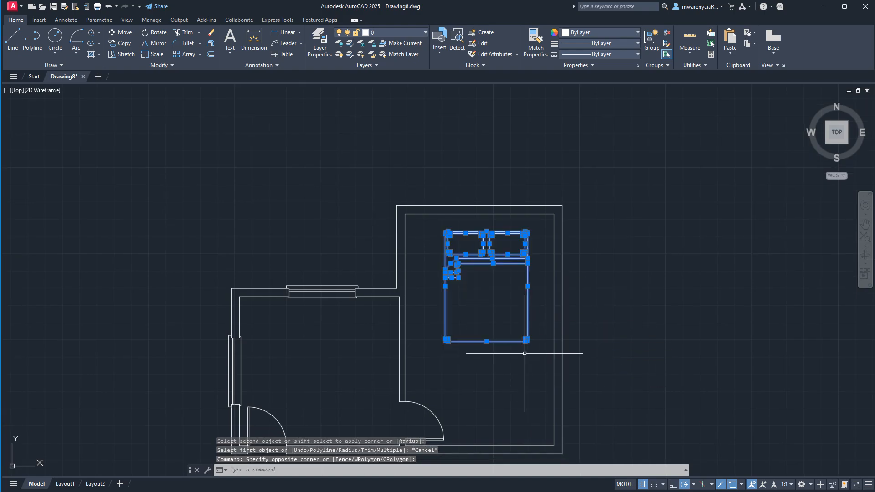
pyautogui.write('group')
pyautogui.press('Return')
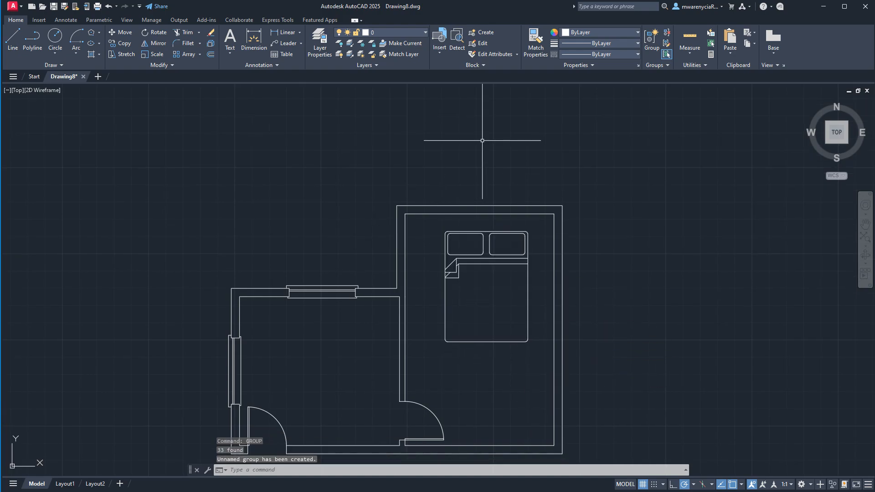
# Draw a 2" vertical guide line upward from the midpoint of the bed's top edge
pyautogui.scroll(6, 479, 155)
pyautogui.moveTo(447, 414); pyautogui.dragTo(447, 340, button='middle')
pyautogui.press('Escape')
pyautogui.moveTo(540, 365); pyautogui.dragTo(522, 255, button='middle')
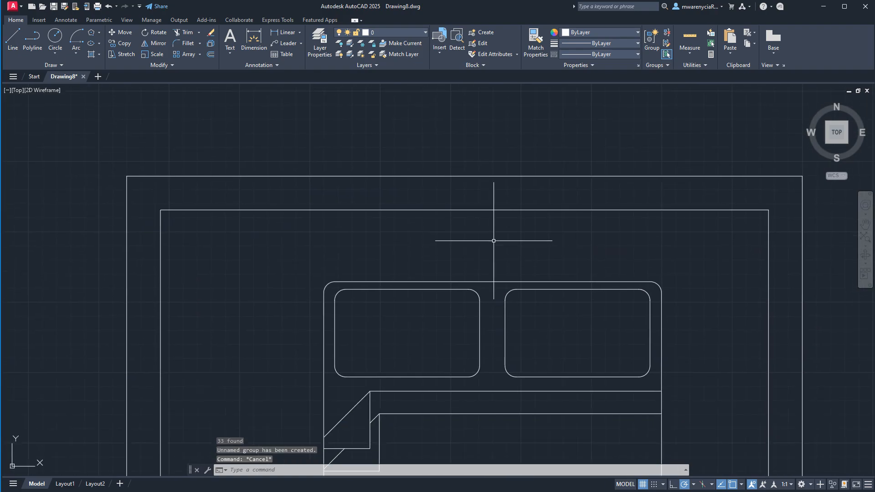
pyautogui.write('l')
pyautogui.press('Return')
pyautogui.click(493, 282)
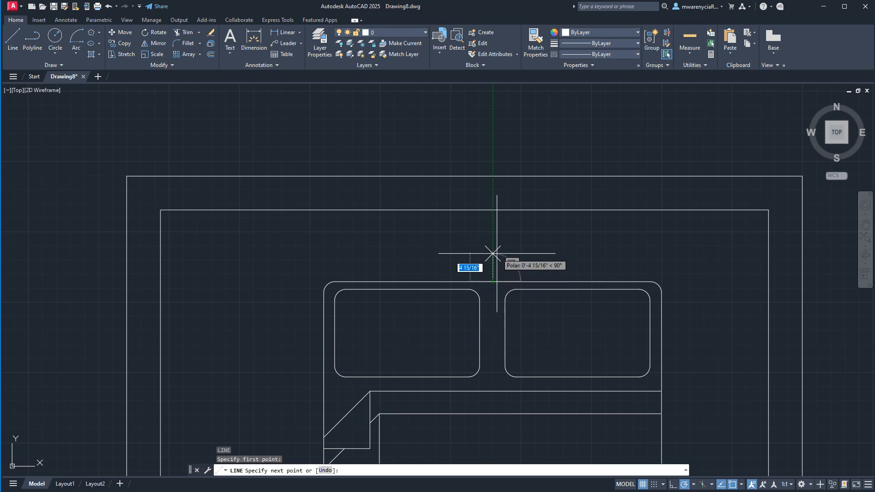
pyautogui.press('Return')
pyautogui.press('Escape')
pyautogui.scroll(-6, 504, 219)
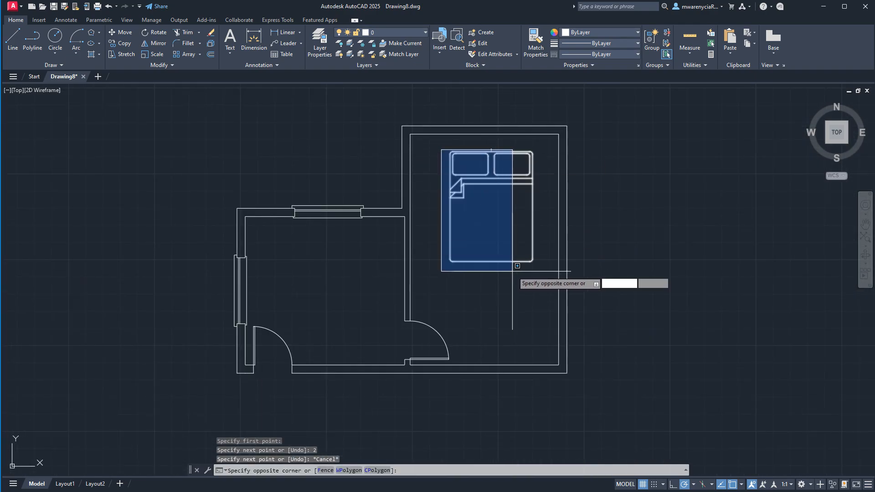
# Move the bed group from the guide line's upper end to the midpoint of the room's inner top wall line
pyautogui.click(541, 274)
pyautogui.scroll(6, 498, 165)
pyautogui.scroll(-2, 524, 293)
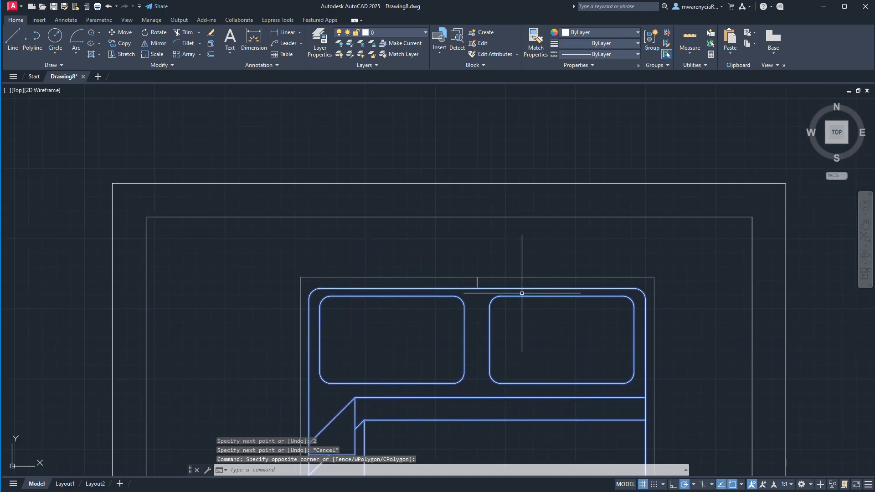
pyautogui.scroll(6, 520, 283)
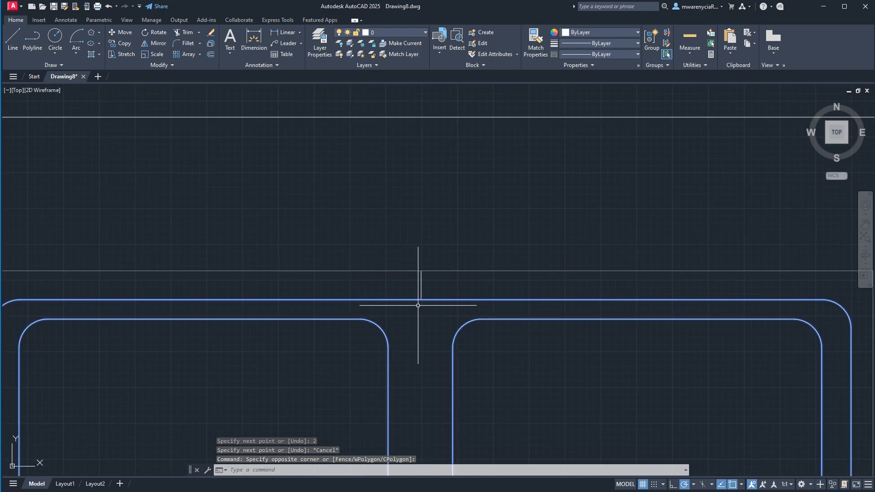
pyautogui.write('m')
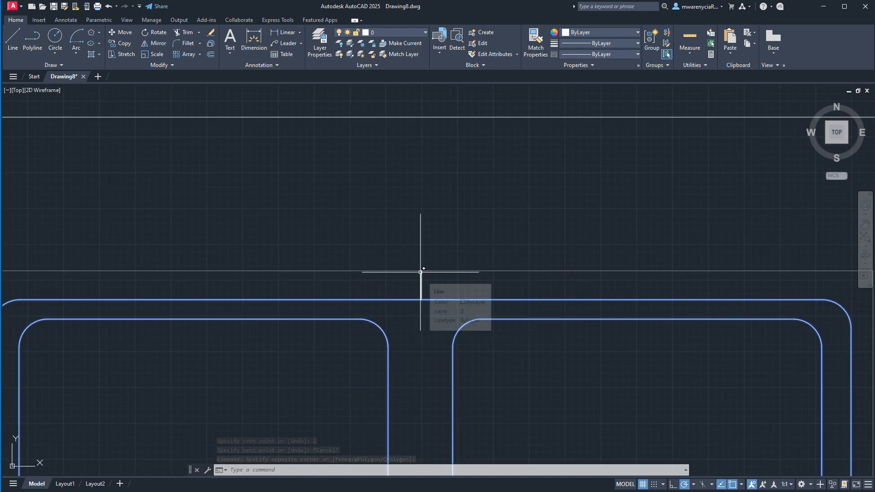
pyautogui.press('Return')
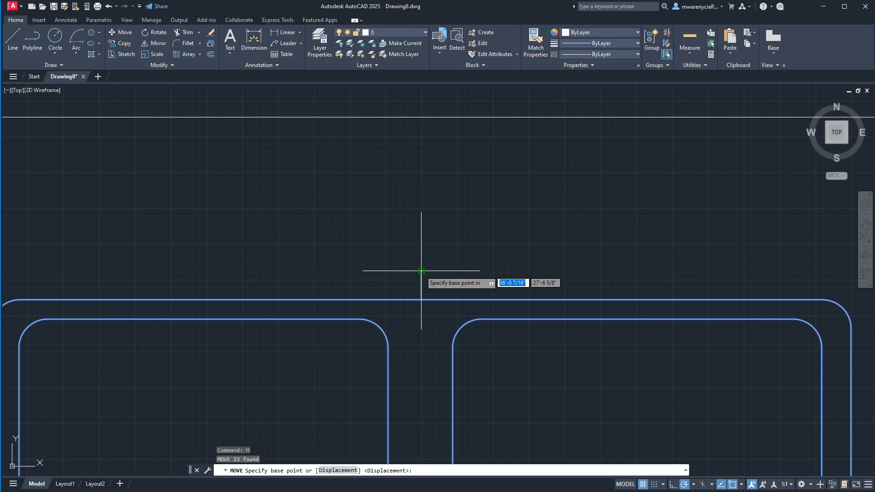
pyautogui.click(421, 271)
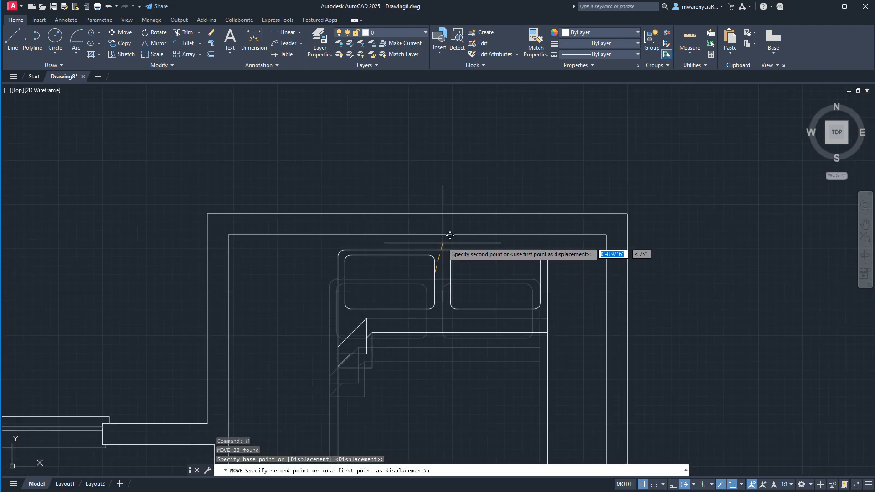
pyautogui.click(417, 235)
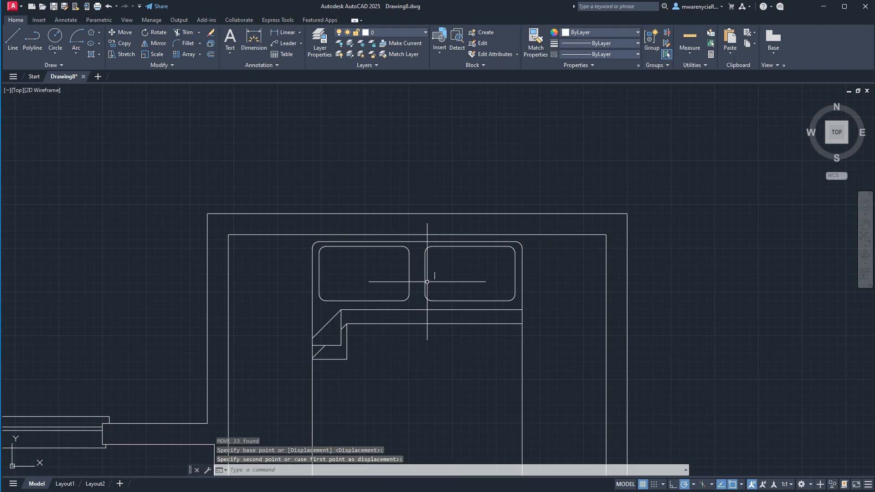
# Delete the leftover vertical guide line above the bed
pyautogui.press('Escape')
pyautogui.moveTo(435, 270); pyautogui.dragTo(437, 277)
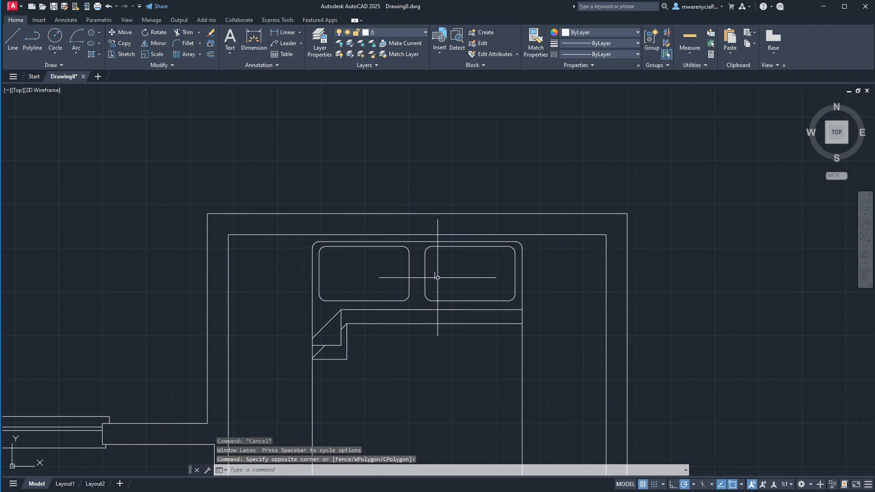
pyautogui.click(433, 273)
pyautogui.press('Delete')
pyautogui.moveTo(495, 347); pyautogui.dragTo(539, 252, button='middle')
pyautogui.scroll(-5, 538, 254)
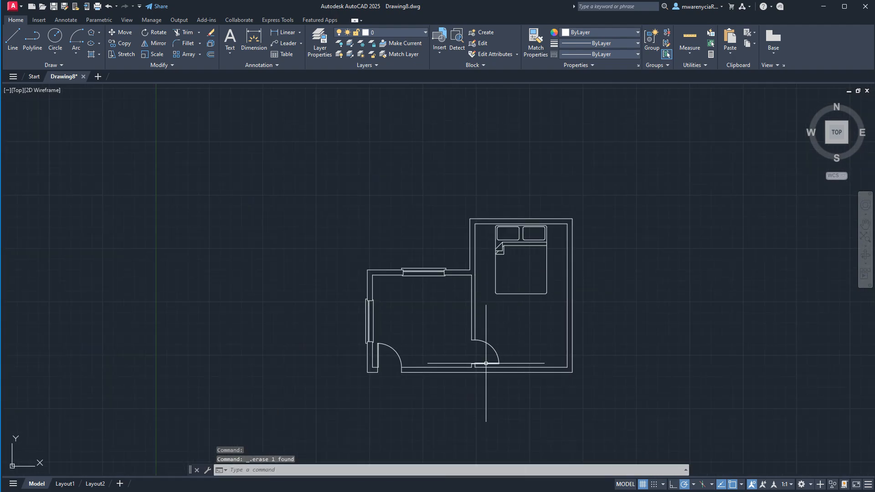
# Hatch all the wall segments of the floor plan, including the short lower-left section beside the entrance door
pyautogui.moveTo(484, 362); pyautogui.dragTo(506, 303, button='middle')
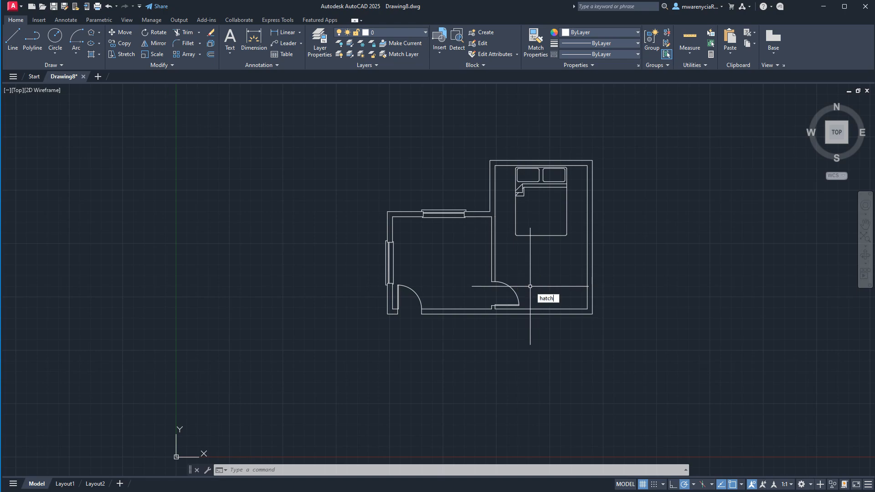
pyautogui.press('Return')
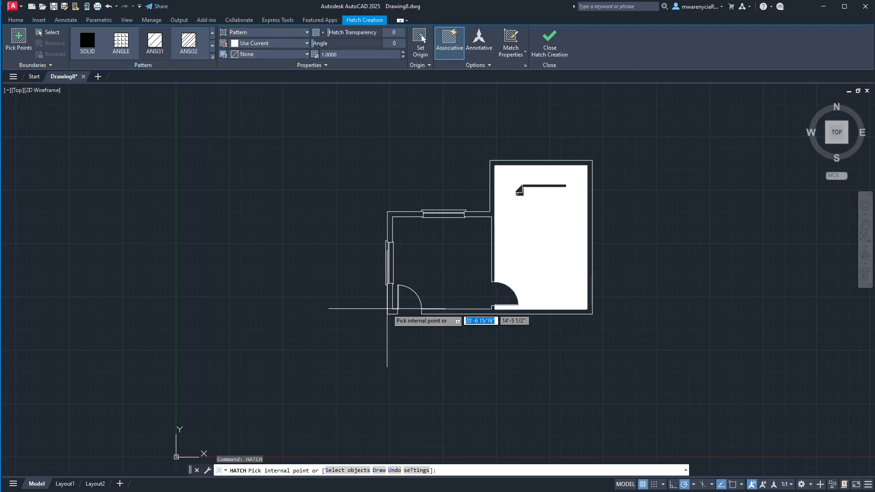
pyautogui.click(498, 215)
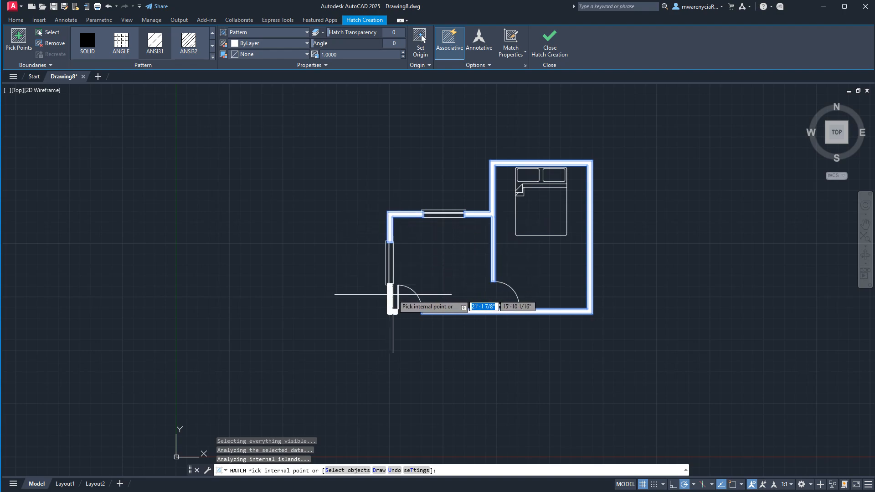
pyautogui.click(389, 298)
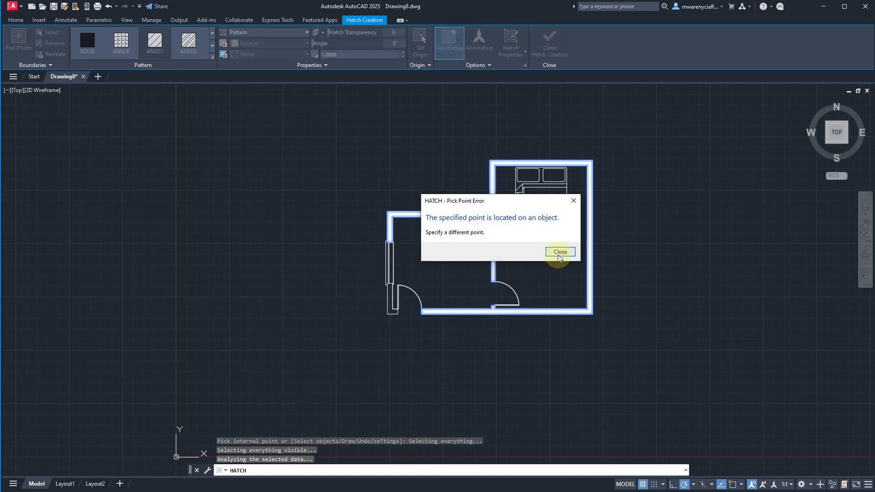
pyautogui.click(559, 255)
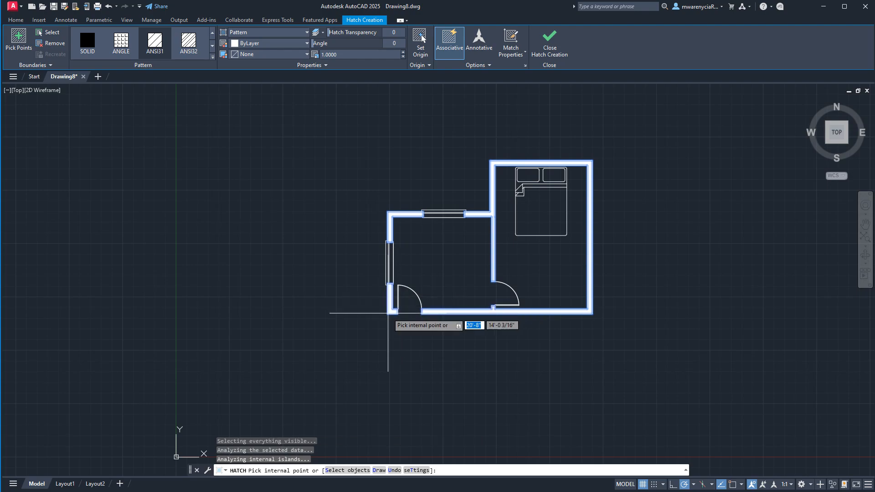
pyautogui.press('Escape')
pyautogui.press('Escape')
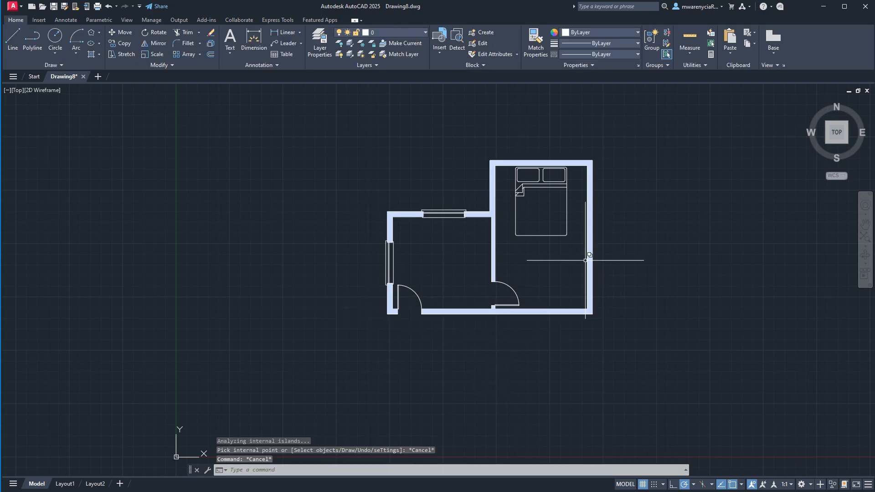
pyautogui.press('Escape')
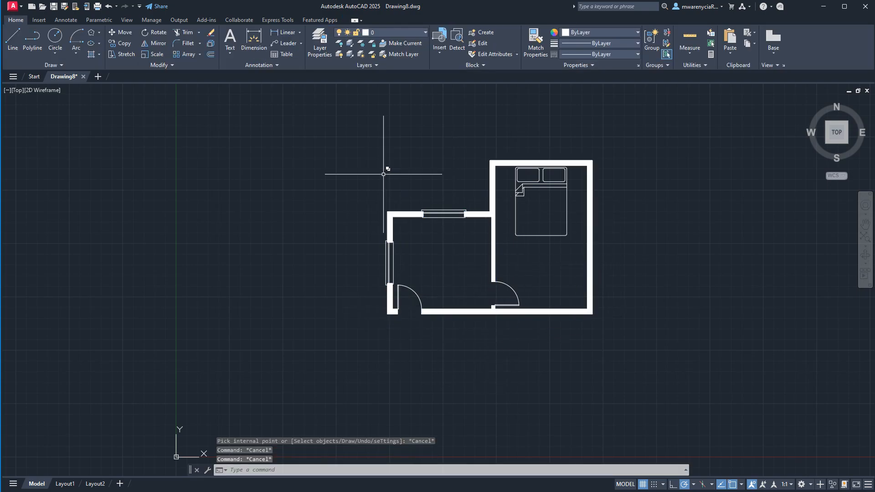
# Open the layer manager, place it clear of the floor plan, and create a layer named Walls
pyautogui.click(320, 42)
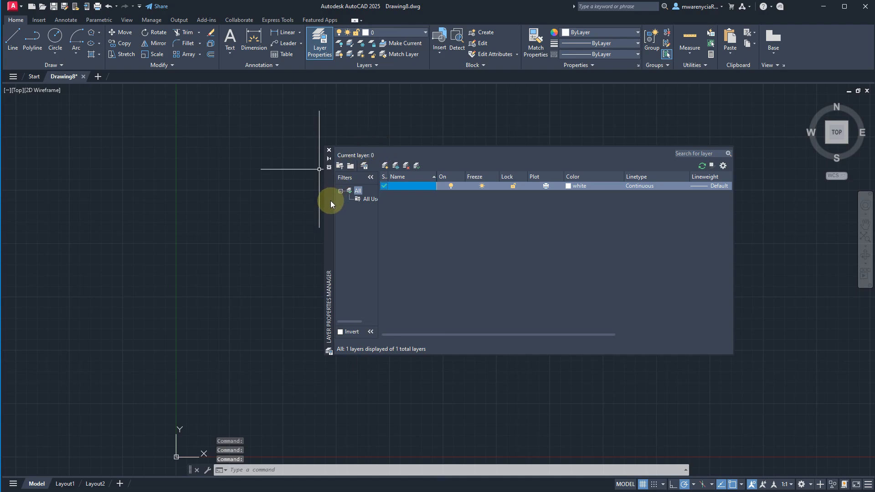
pyautogui.moveTo(330, 200)
pyautogui.mouseDown()
pyautogui.moveTo(103, 234)
pyautogui.moveTo(61, 326)
pyautogui.moveTo(9, 124)
pyautogui.moveTo(56, 143)
pyautogui.moveTo(38, 144)
pyautogui.mouseUp()
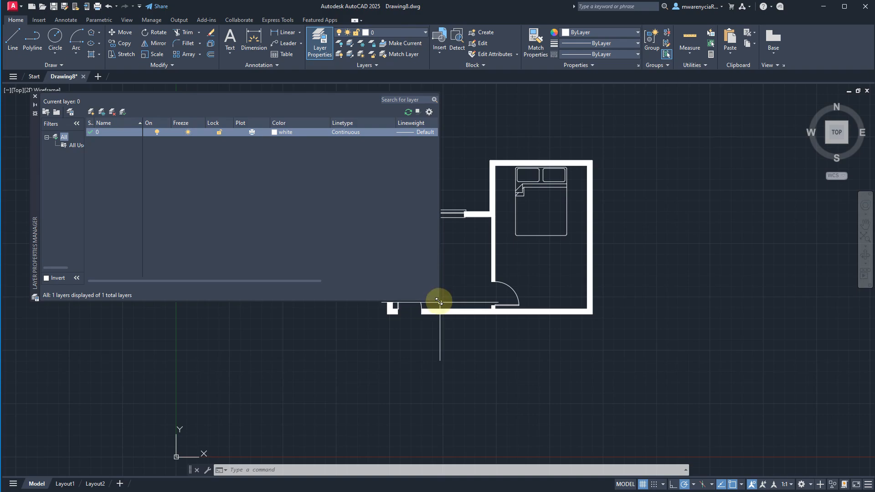
pyautogui.moveTo(439, 301); pyautogui.dragTo(314, 364)
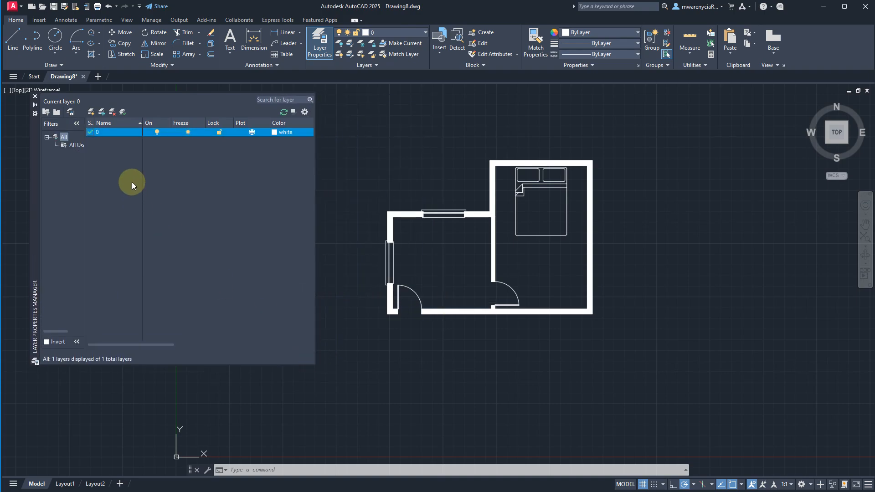
pyautogui.click(92, 113)
pyautogui.write('Walls')
pyautogui.press('Return')
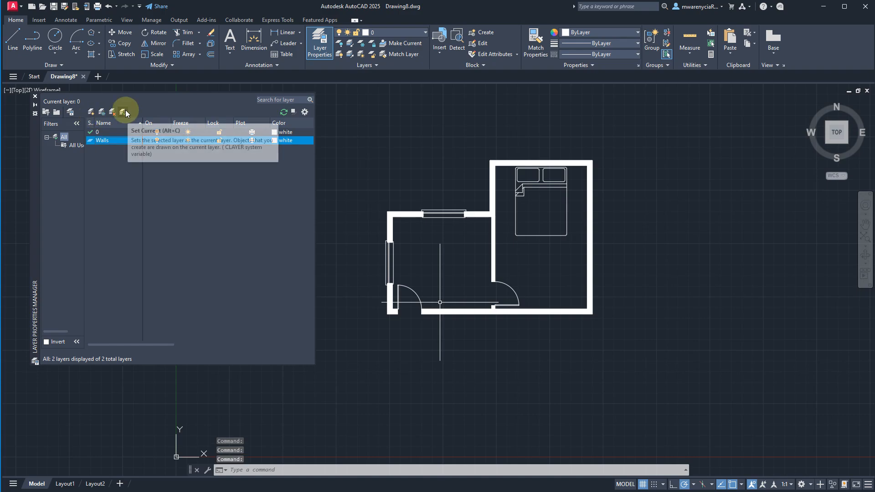
# Create three more layers named Doors, Windows and Furniture
pyautogui.click(85, 113)
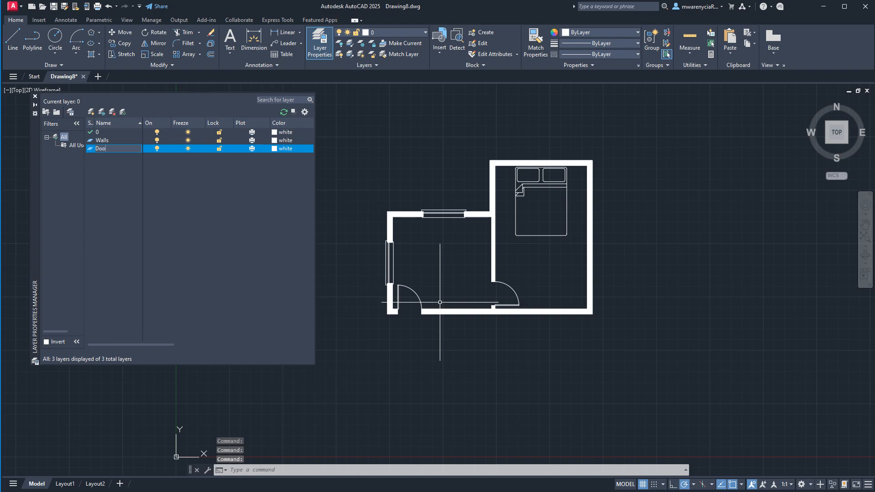
pyautogui.click(91, 113)
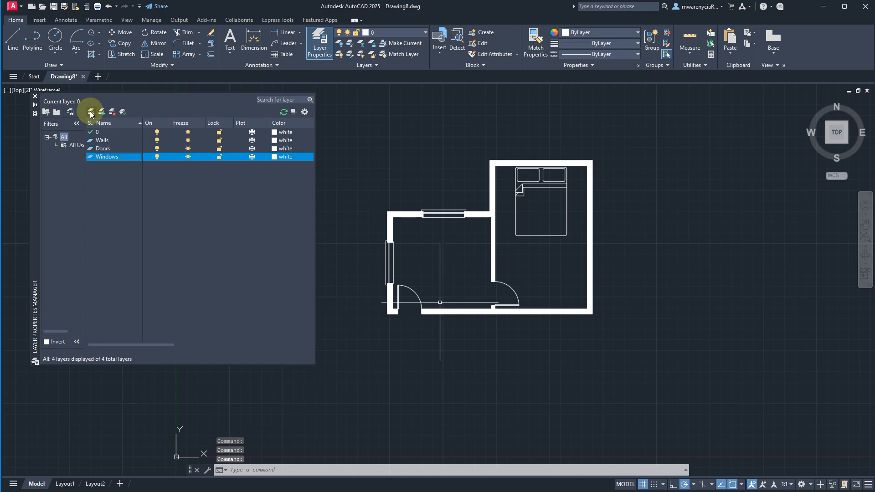
pyautogui.click(93, 112)
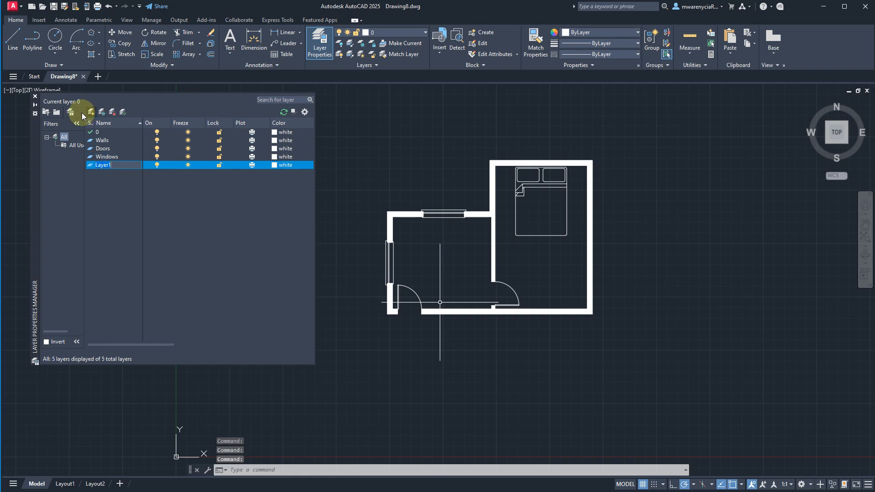
pyautogui.press('Return')
# Assign both door groups to the Doors layer
pyautogui.click(512, 302)
pyautogui.click(406, 295)
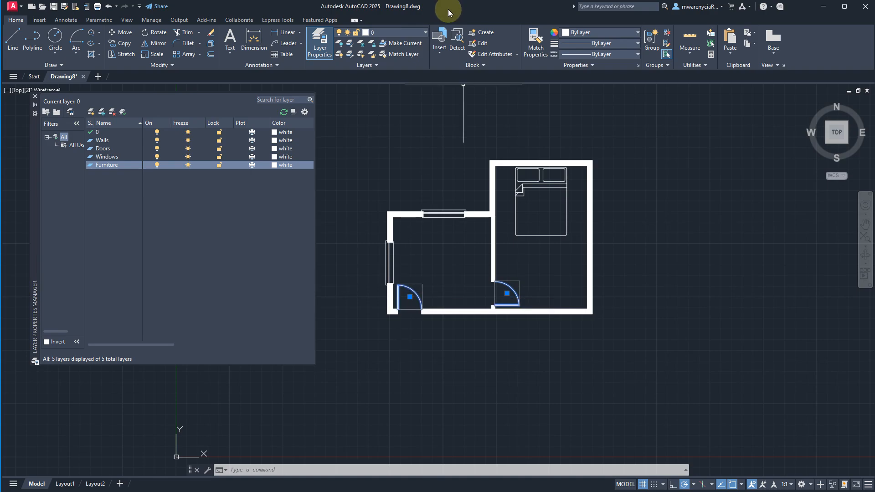
pyautogui.click(427, 31)
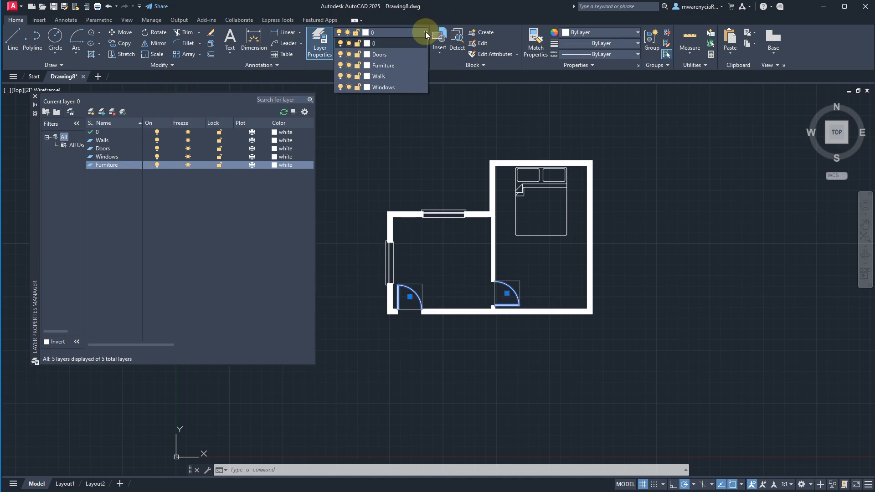
pyautogui.click(381, 57)
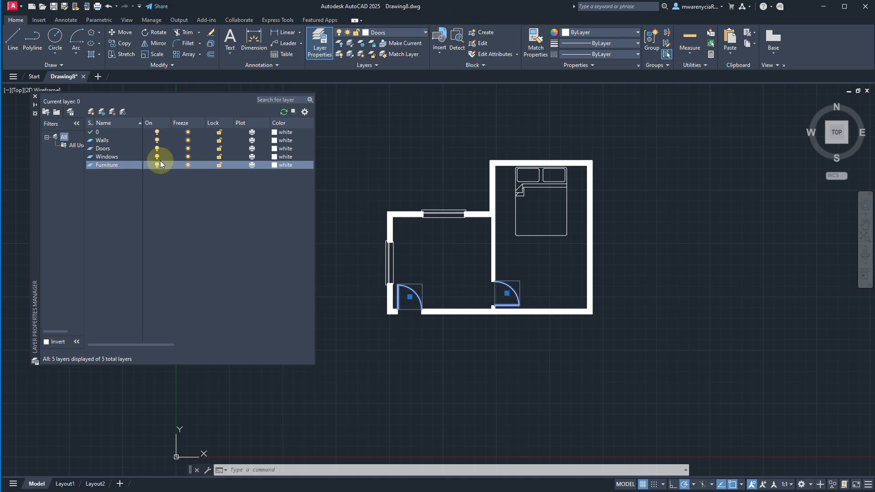
# Set the Furniture layer's color to green, index color 83
pyautogui.click(272, 165)
pyautogui.press('Escape')
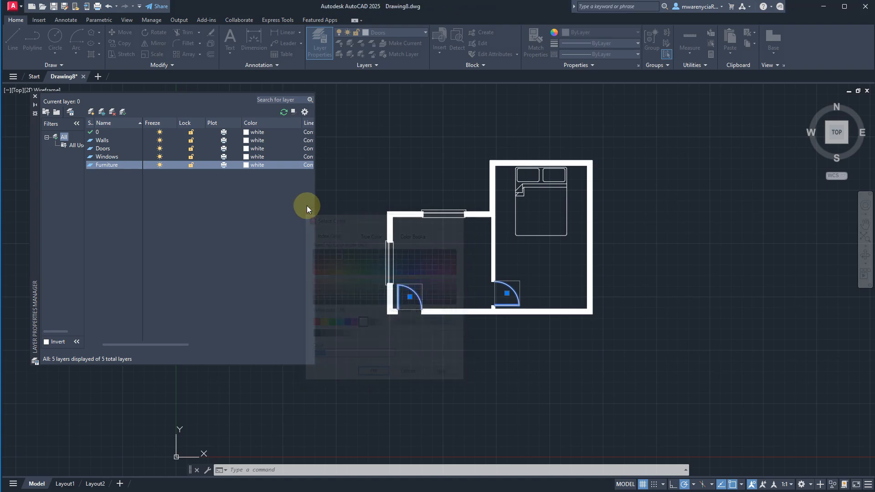
pyautogui.click(250, 165)
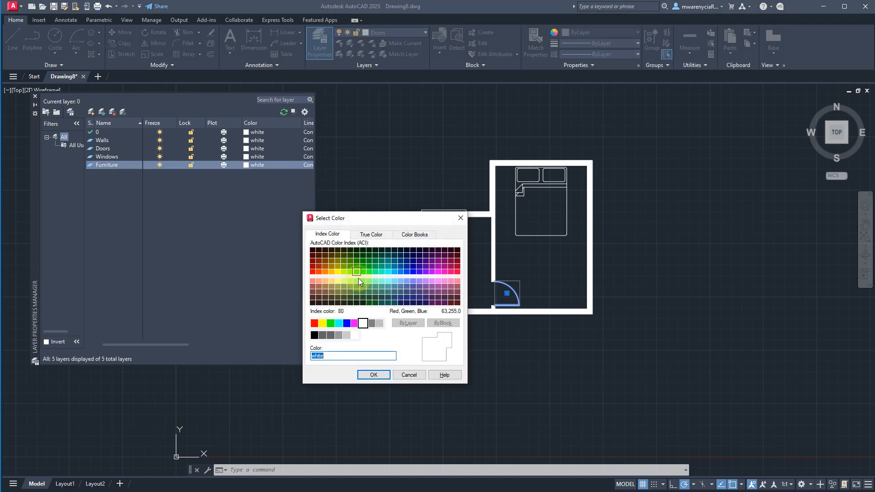
pyautogui.click(355, 286)
pyautogui.click(380, 378)
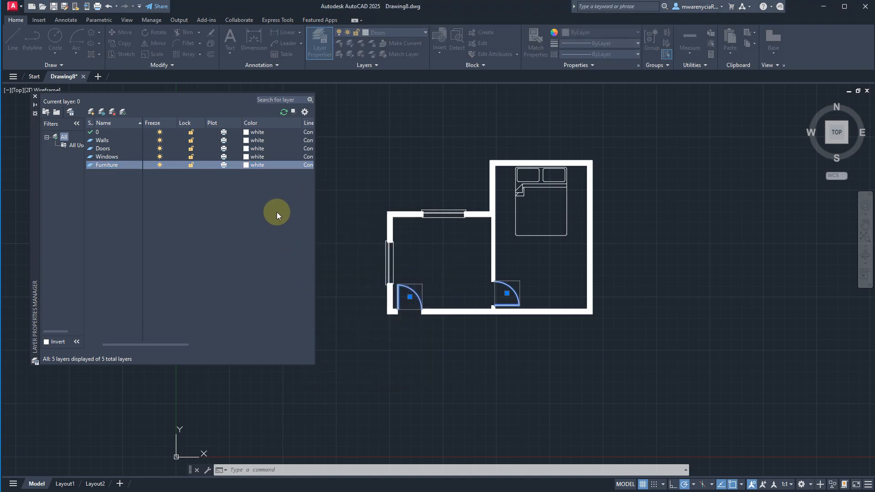
pyautogui.click(247, 162)
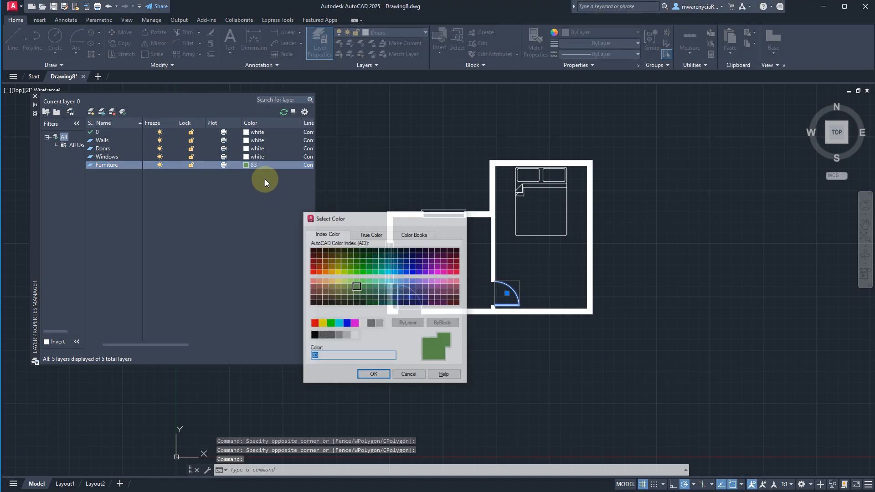
pyautogui.press('Escape')
# Set the Windows layer's color to cyan, index color 130
pyautogui.click(248, 157)
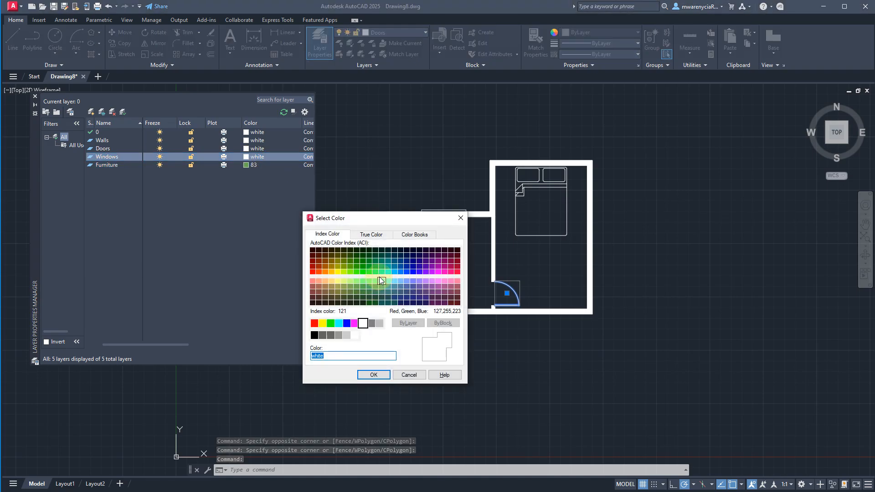
pyautogui.click(388, 273)
pyautogui.click(373, 375)
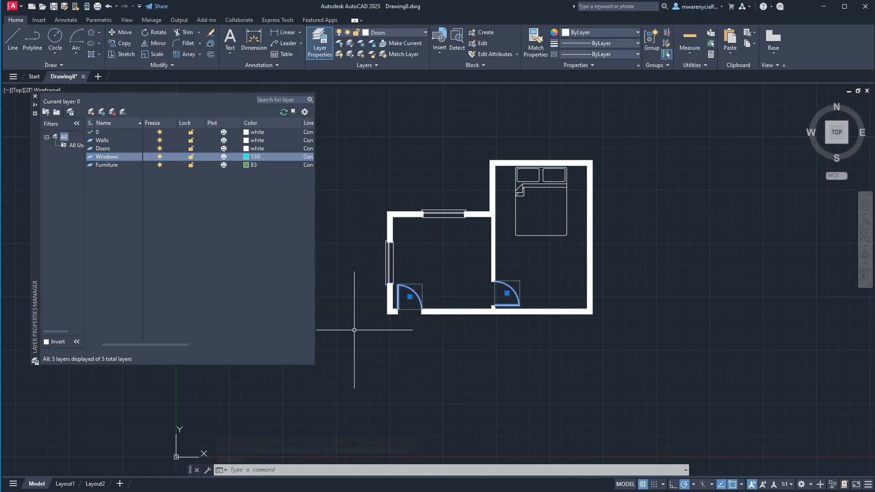
# Set the Doors layer's color to orange, index color 40, and keep white for the Walls layer
pyautogui.click(246, 148)
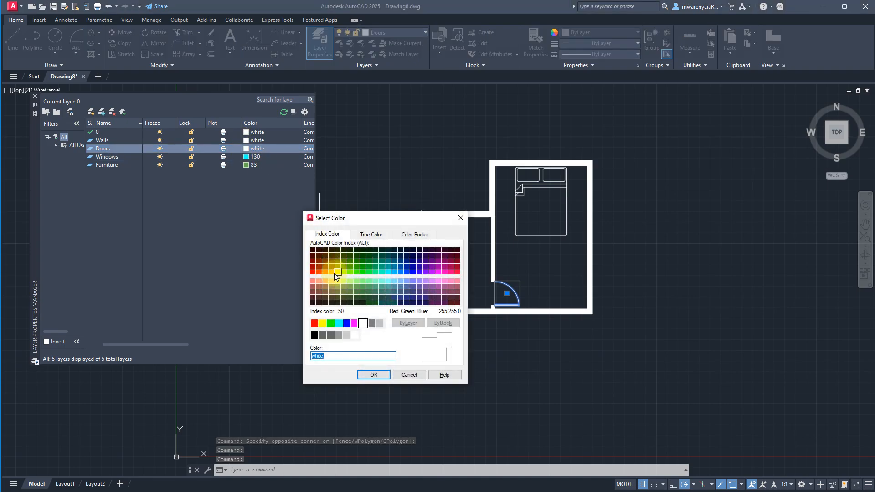
pyautogui.click(330, 273)
pyautogui.click(373, 375)
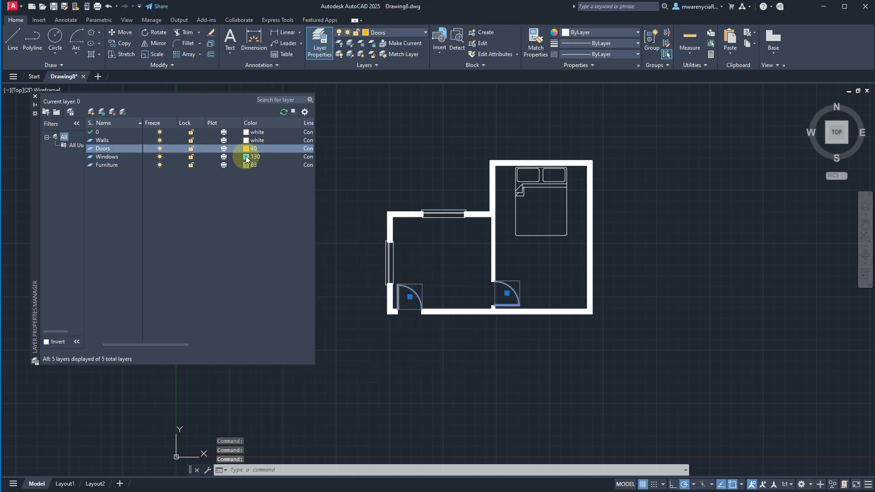
pyautogui.click(247, 141)
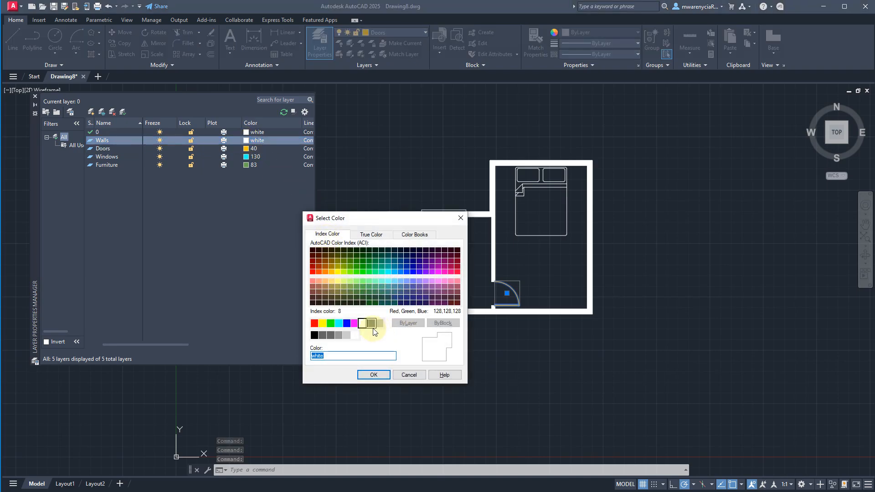
pyautogui.click(373, 375)
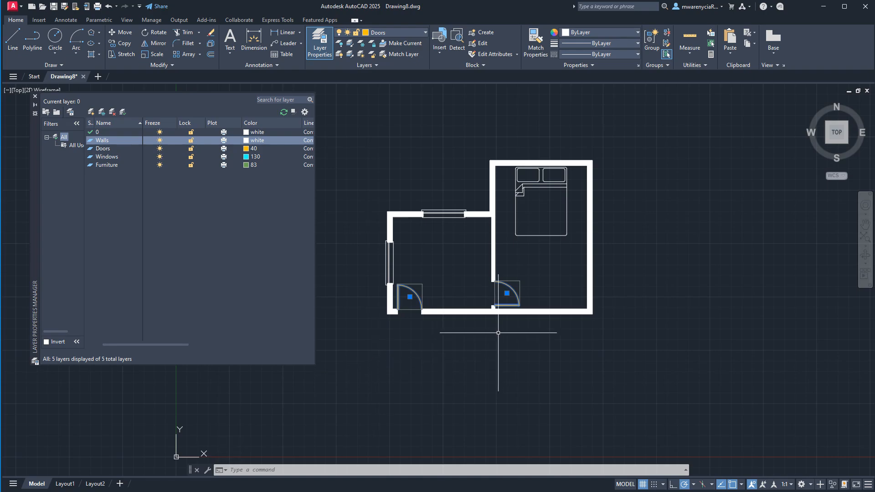
# Clear the door selection and assign the bed group to the Furniture layer
pyautogui.press('Escape')
pyautogui.press('Escape')
pyautogui.click(531, 194)
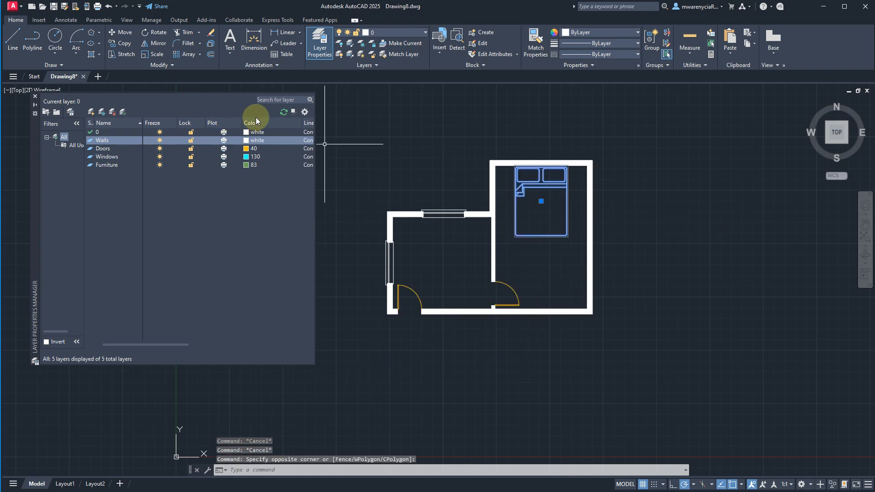
pyautogui.click(376, 33)
pyautogui.click(378, 85)
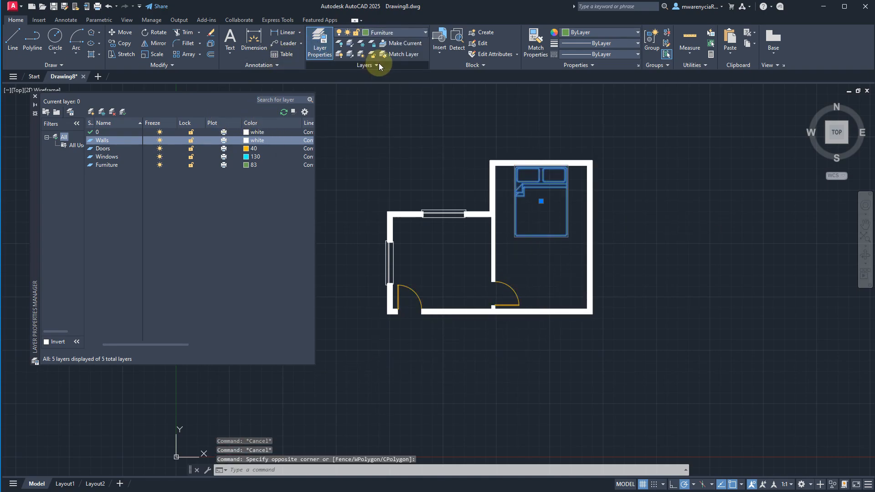
pyautogui.press('Escape')
# Assign the top and left window groups of the left room to the Windows layer
pyautogui.click(441, 242)
pyautogui.click(437, 194)
pyautogui.click(424, 267)
pyautogui.click(373, 262)
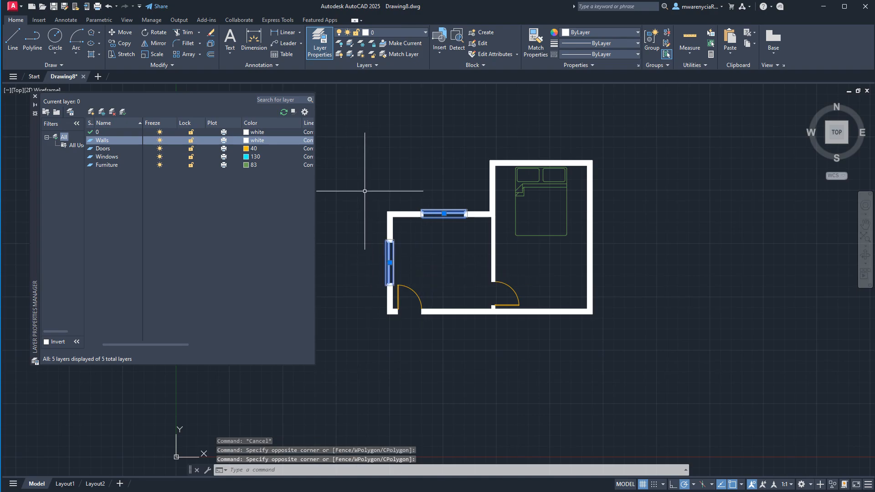
pyautogui.click(403, 33)
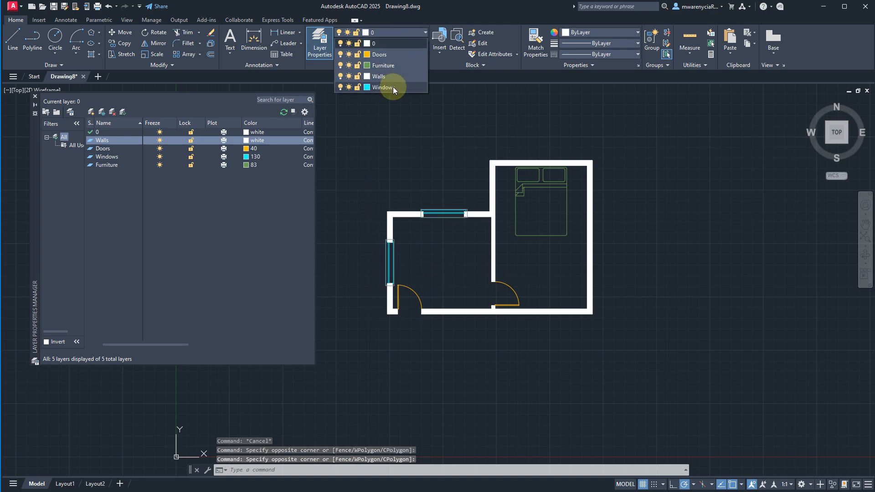
pyautogui.click(393, 87)
pyautogui.press('Escape')
pyautogui.press('Escape')
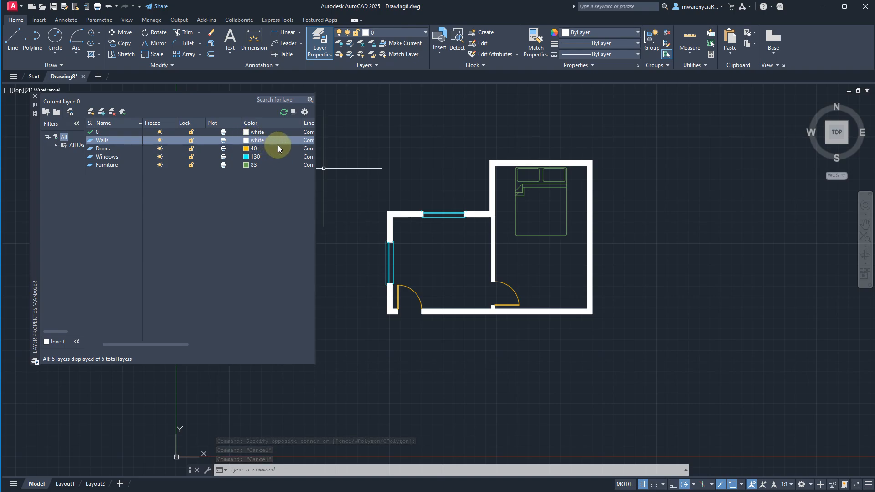
# Switch to Layout1, close the layer manager and turn off the grid inside the layout's viewport
pyautogui.click(410, 158)
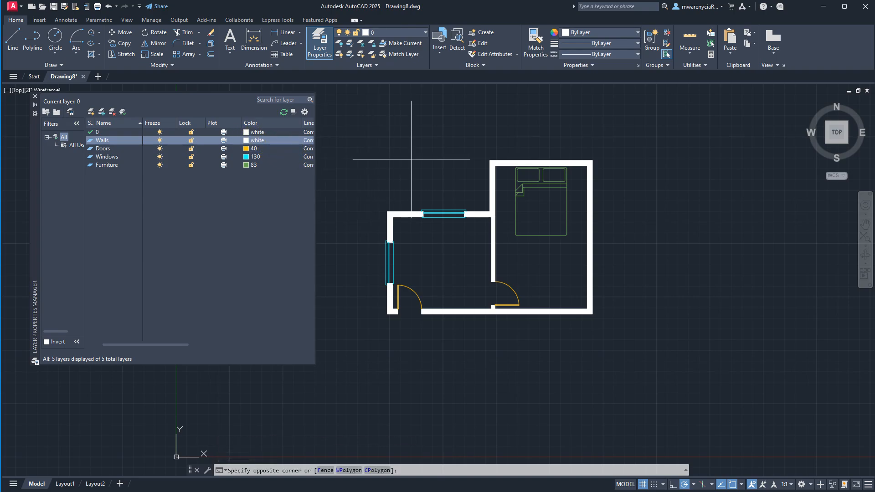
pyautogui.click(417, 160)
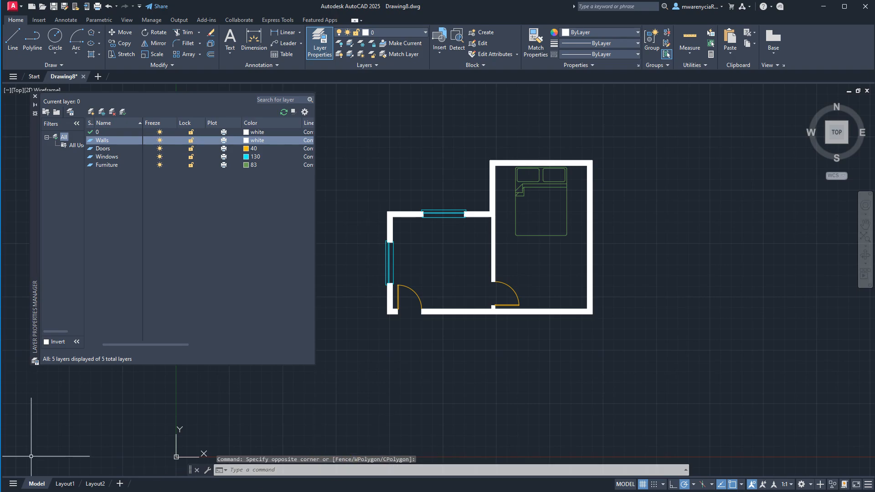
pyautogui.click(65, 484)
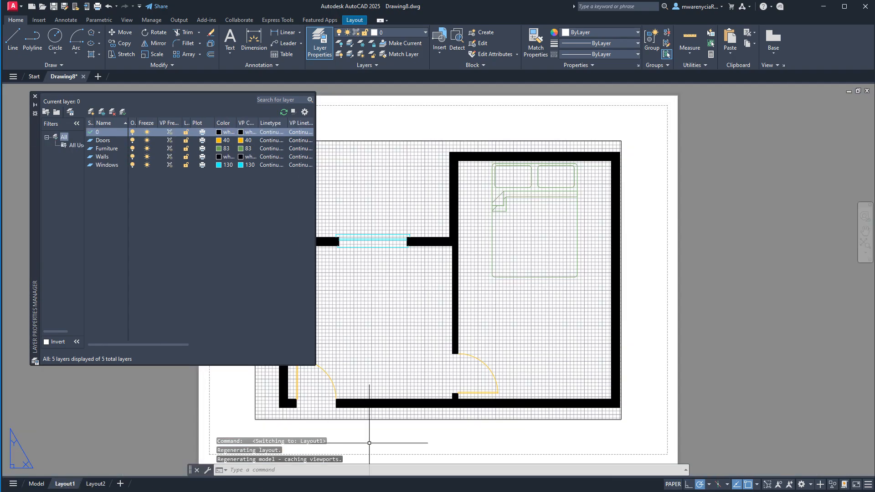
pyautogui.click(36, 98)
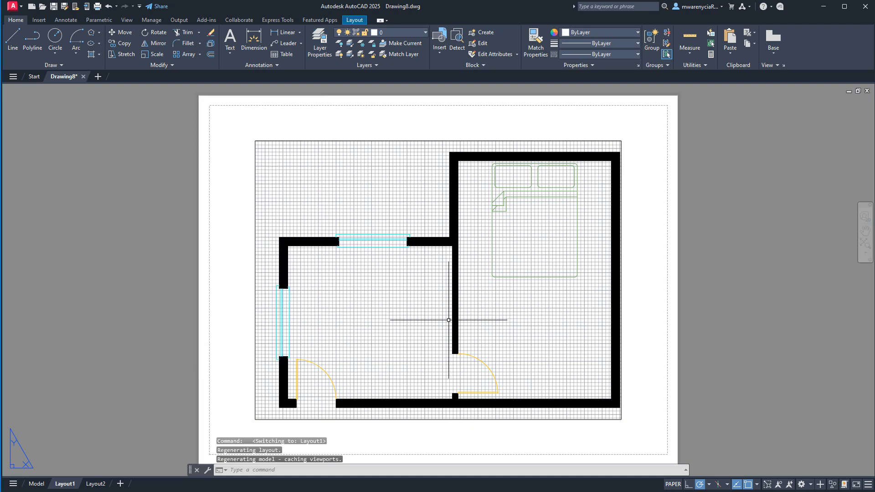
pyautogui.doubleClick(372, 295)
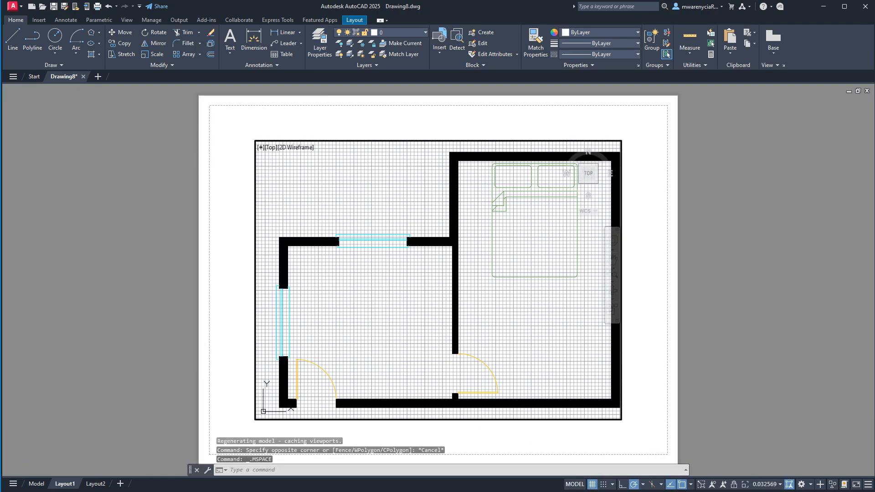
pyautogui.click(592, 484)
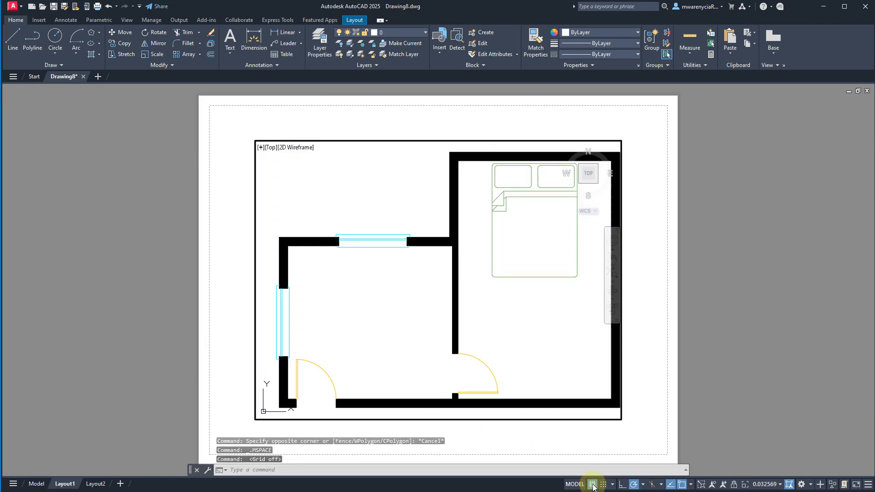
# Set the viewport scale to 1/4" = 1'-0" and return to paper space
pyautogui.click(753, 484)
pyautogui.click(756, 474)
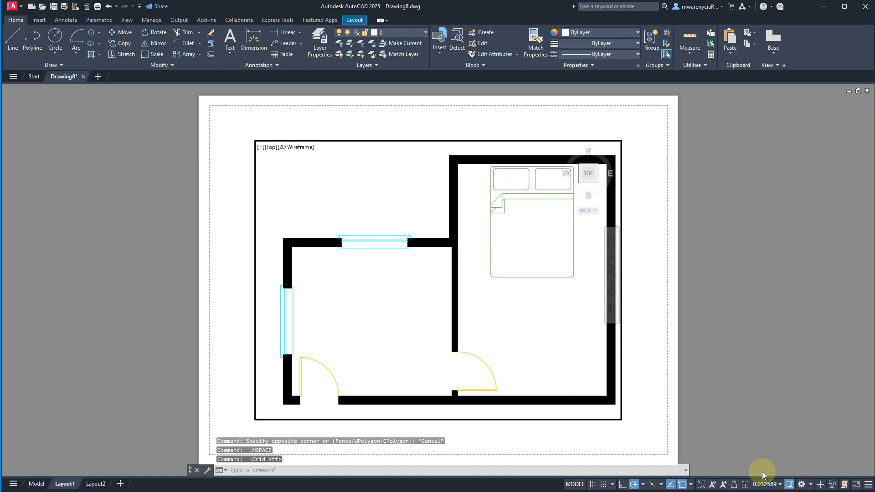
pyautogui.doubleClick(634, 304)
pyautogui.click(633, 305)
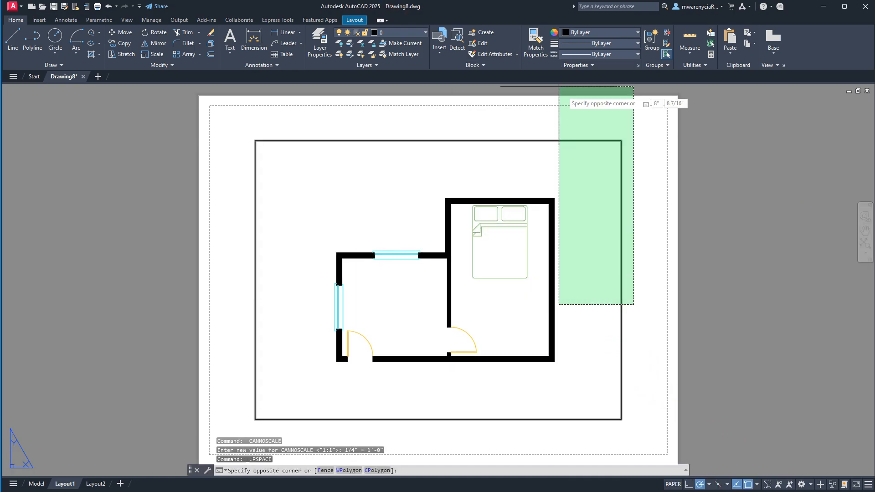
pyautogui.press('Escape')
pyautogui.click(644, 232)
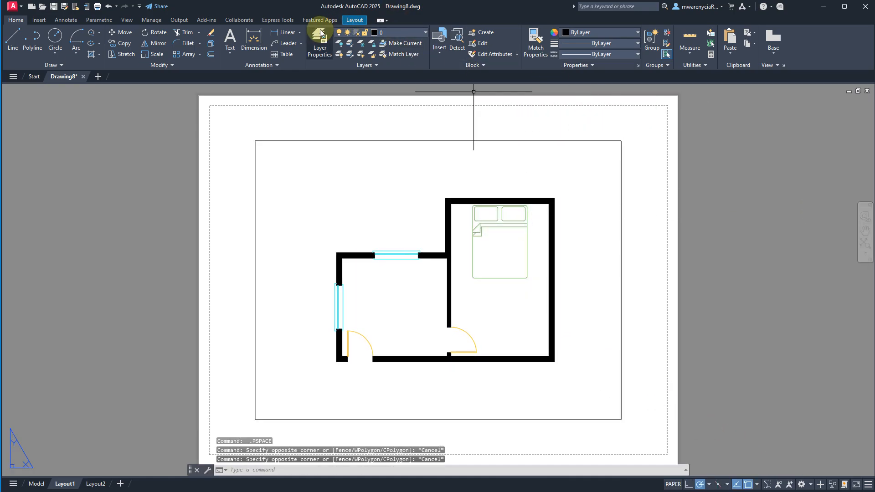
# Create a layer named Viewports and set its color to magenta
pyautogui.click(320, 41)
pyautogui.click(90, 113)
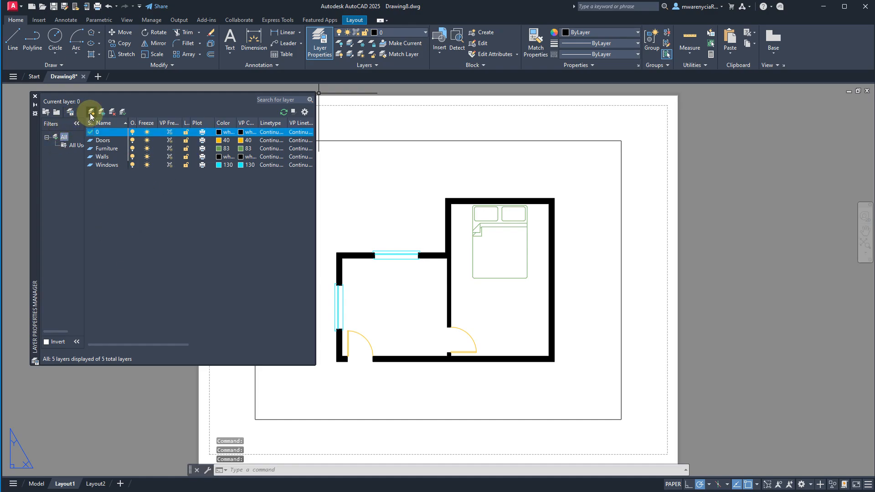
pyautogui.click(91, 114)
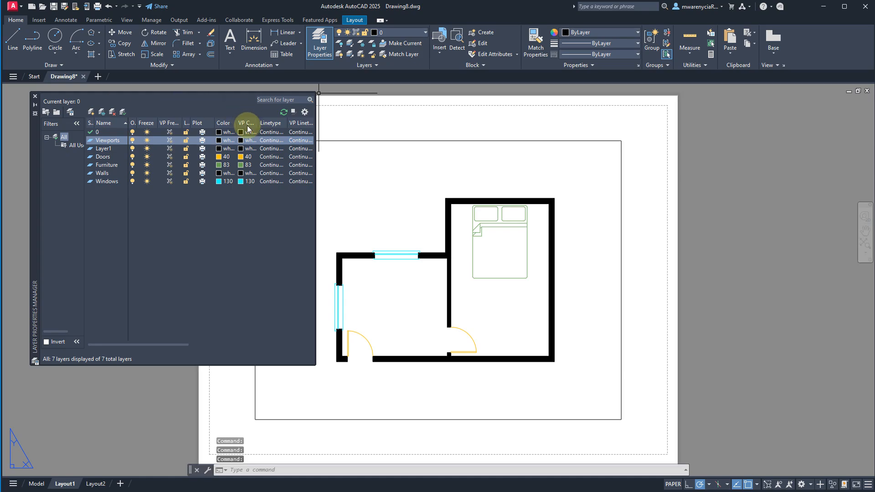
pyautogui.click(222, 140)
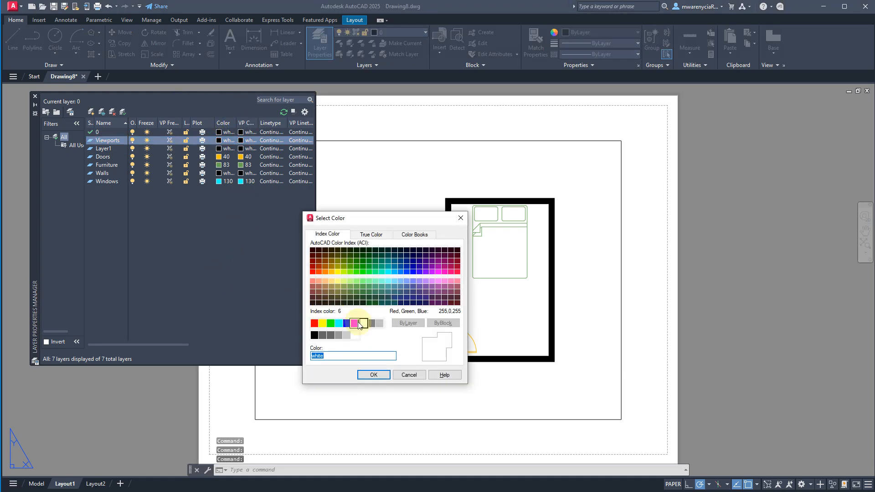
pyautogui.click(357, 323)
pyautogui.click(373, 374)
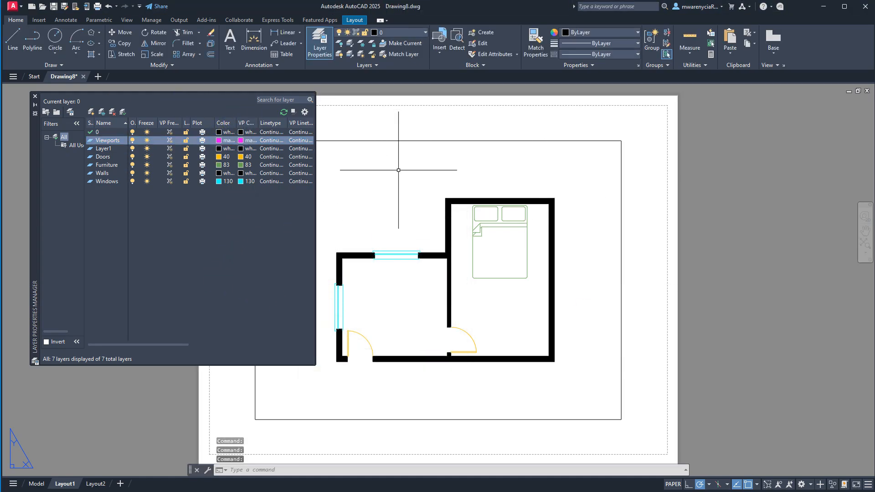
# Try to hide the viewport border by freezing and turning off the Viewports layer
pyautogui.press('Escape')
pyautogui.press('Escape')
pyautogui.click(610, 339)
pyautogui.click(637, 347)
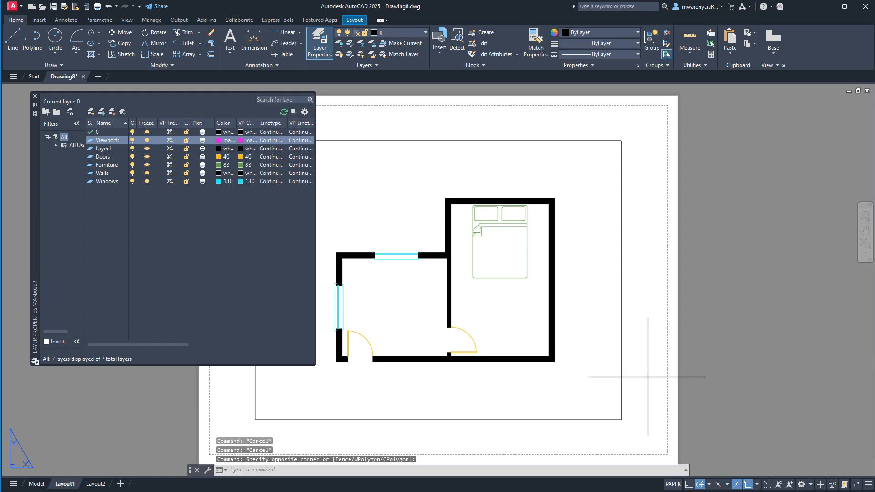
pyautogui.click(648, 377)
pyautogui.click(595, 312)
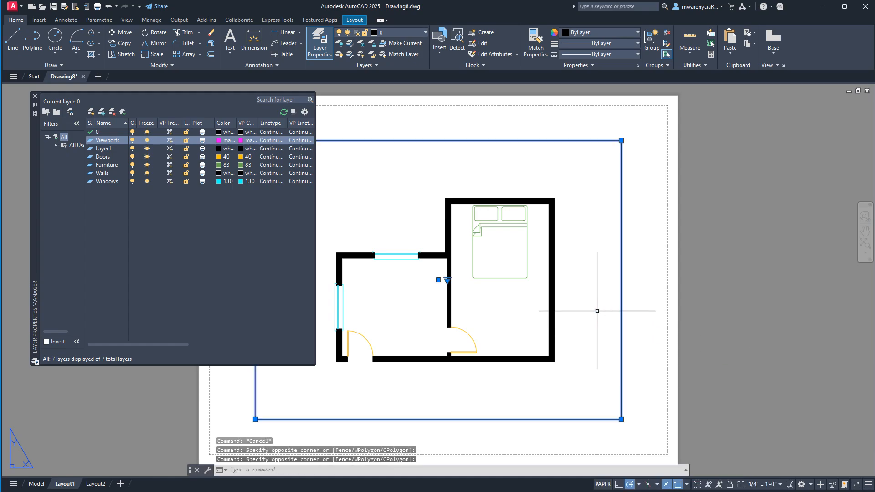
pyautogui.click(421, 31)
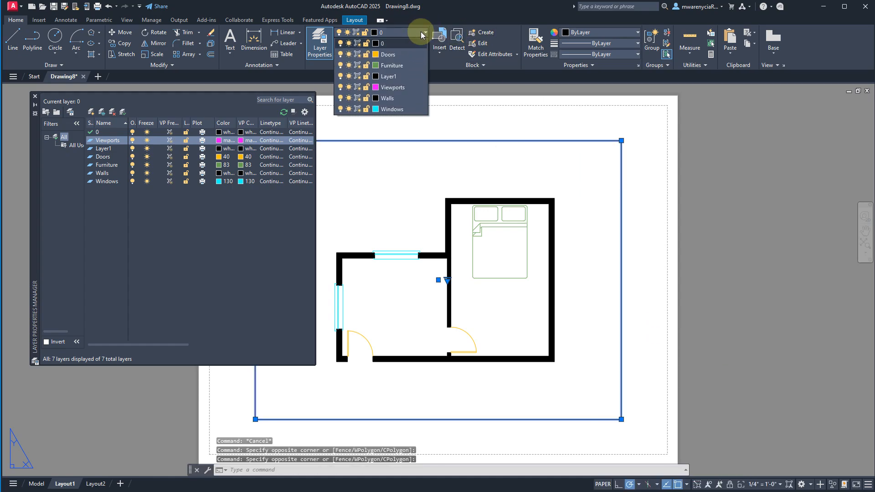
pyautogui.click(348, 87)
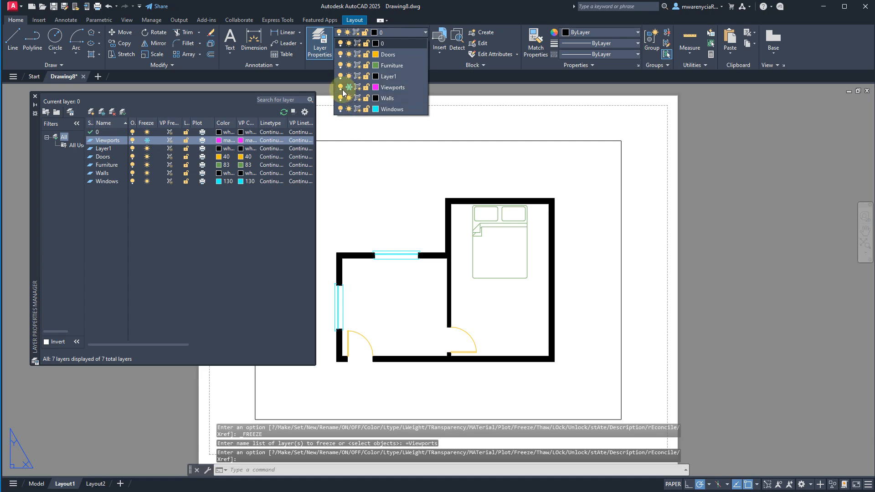
pyautogui.click(699, 244)
pyautogui.press('Escape')
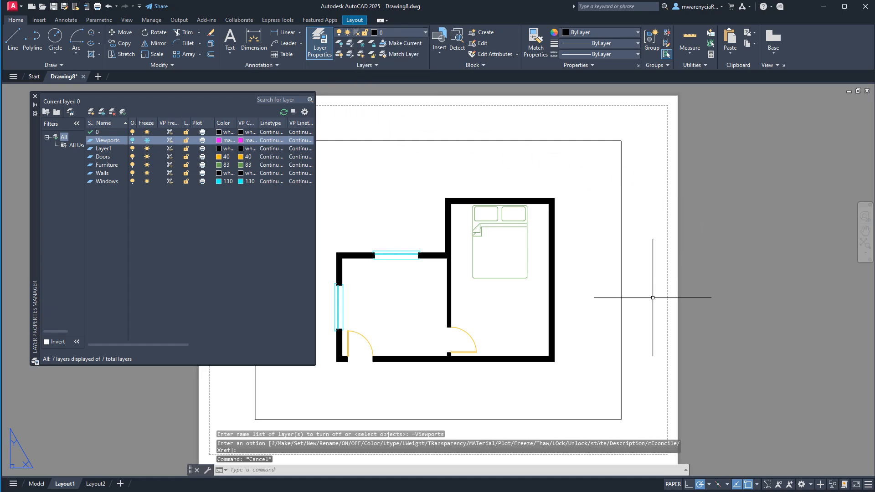
pyautogui.click(653, 297)
pyautogui.click(607, 276)
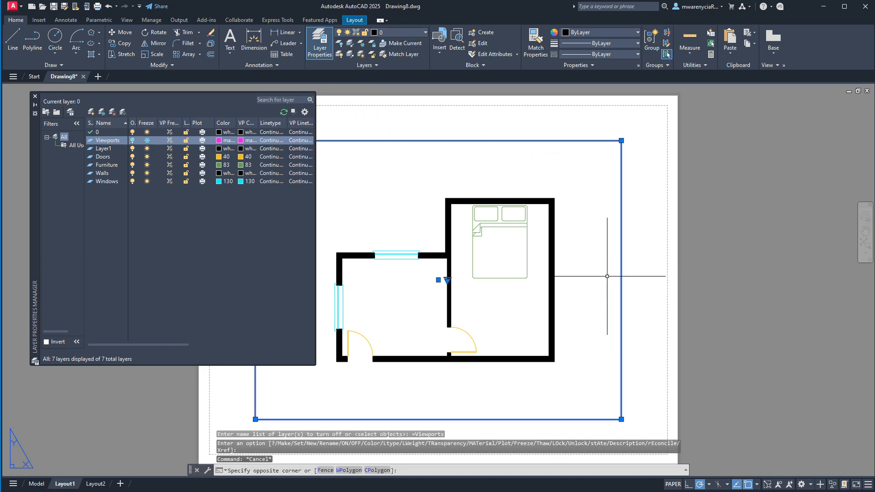
pyautogui.click(421, 32)
pyautogui.click(699, 222)
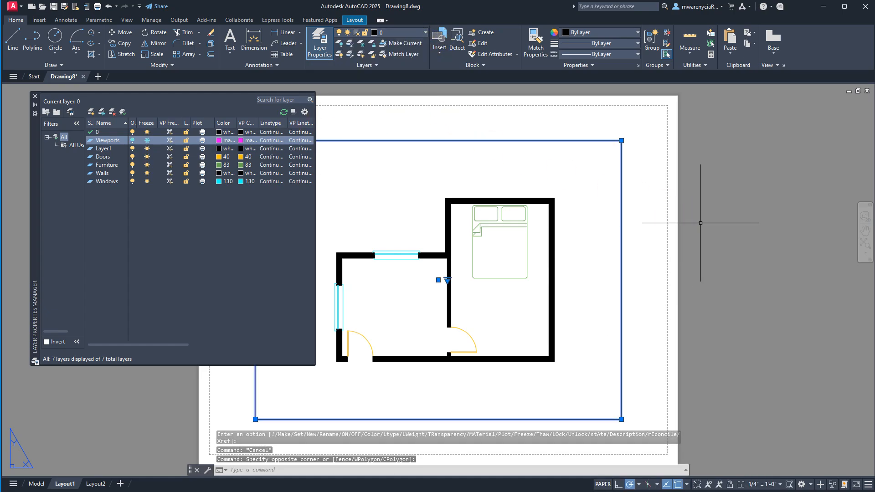
pyautogui.press('Escape')
pyautogui.press('Escape')
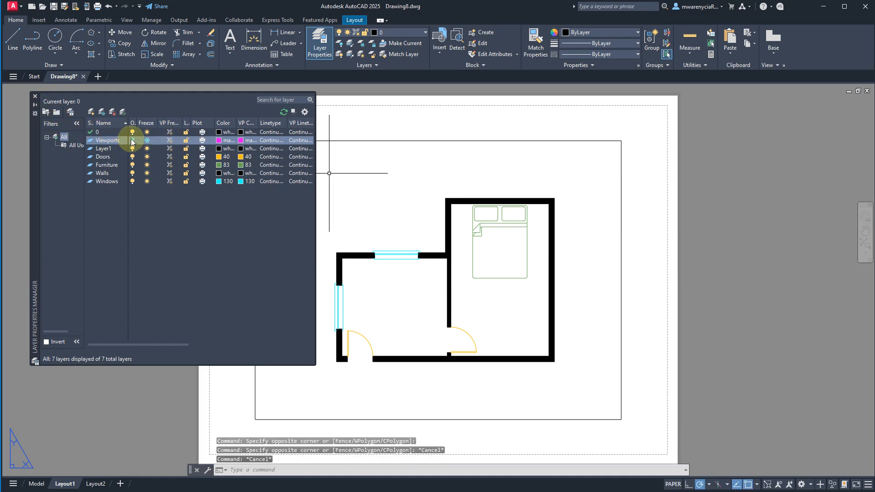
# Thaw the Viewports layer, turn it back on and close the layer manager
pyautogui.click(147, 140)
pyautogui.click(35, 97)
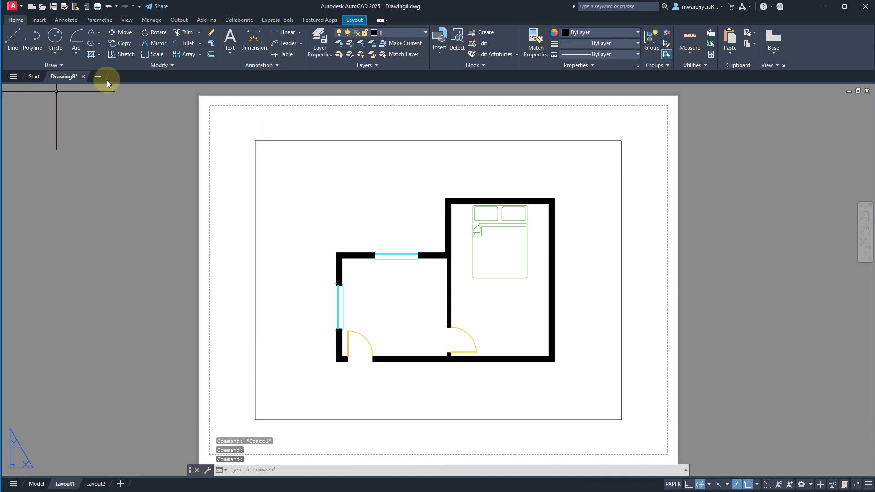
# Assign the Layout1 viewport border to the Viewports layer and clear the selection
pyautogui.click(457, 129)
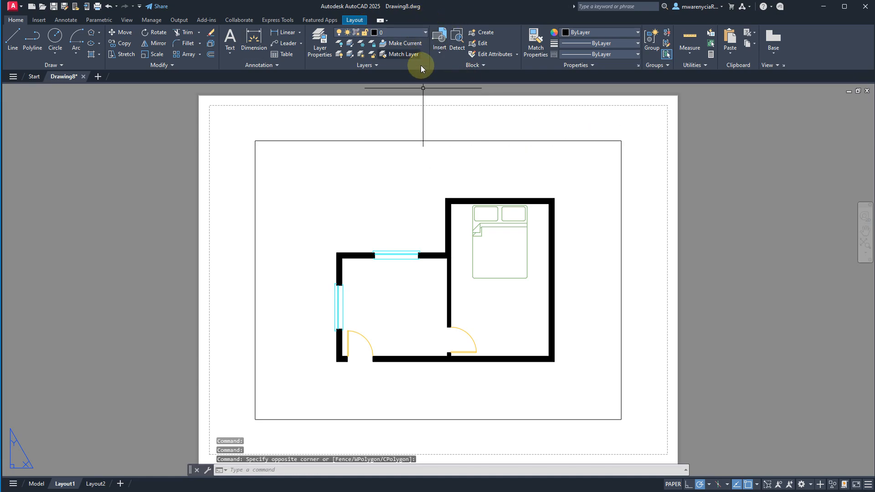
pyautogui.click(426, 140)
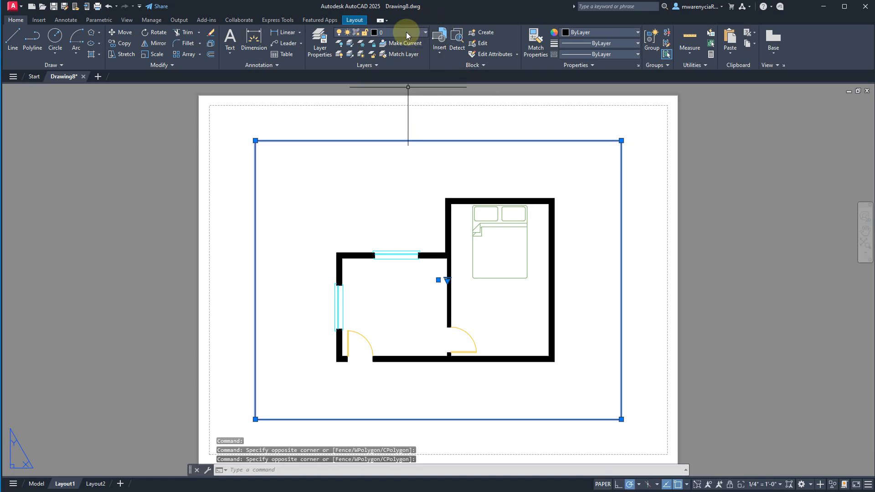
pyautogui.click(389, 32)
pyautogui.click(392, 87)
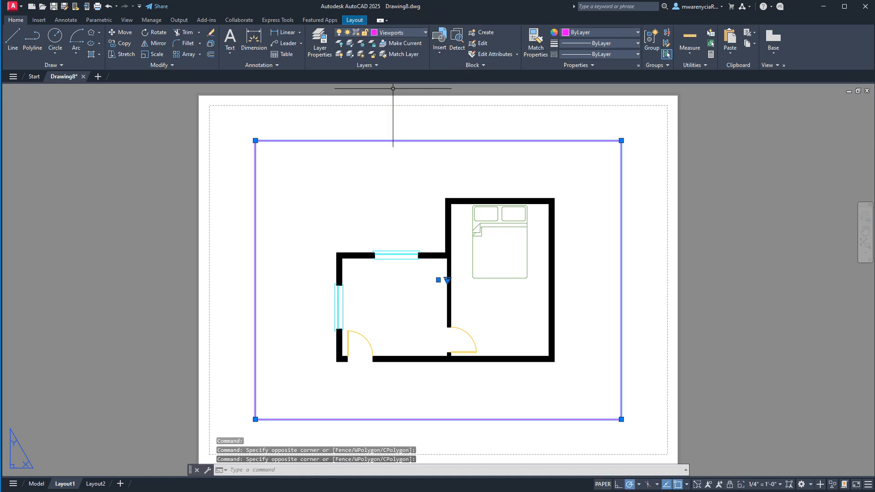
pyautogui.press('Escape')
pyautogui.press('Escape')
pyautogui.click(337, 126)
pyautogui.press('Escape')
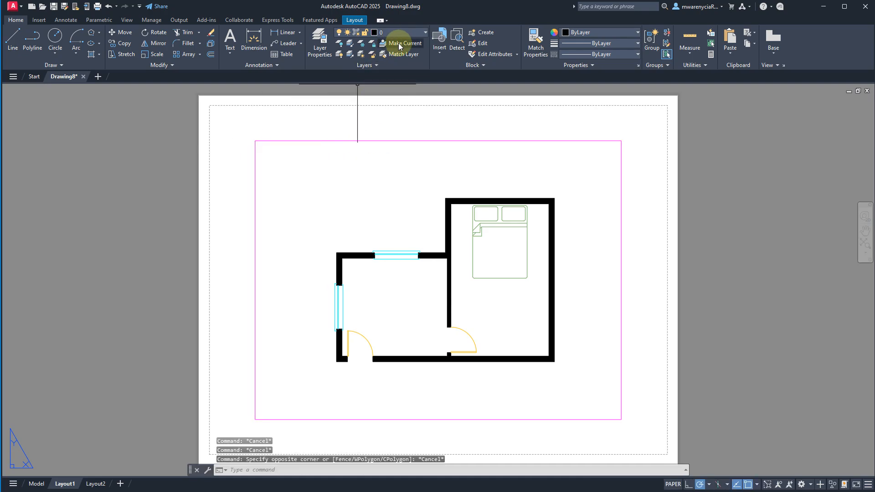
# Turn off the Viewports layer to hide the viewport border on the sheet
pyautogui.click(418, 35)
pyautogui.click(348, 87)
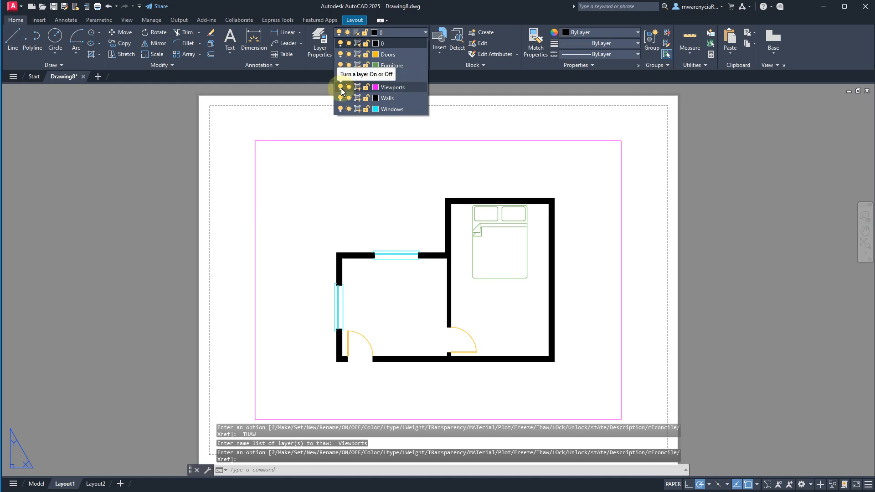
pyautogui.click(340, 87)
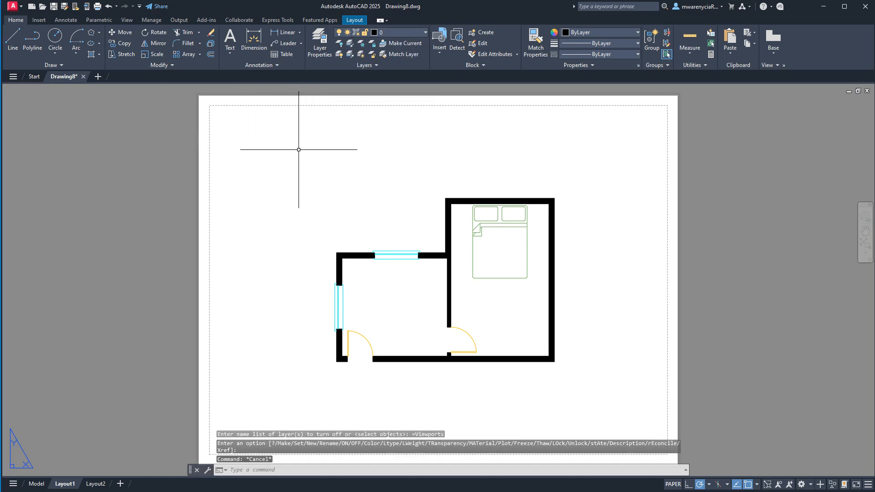
pyautogui.scroll(-4, 508, 209)
pyautogui.scroll(4, 506, 242)
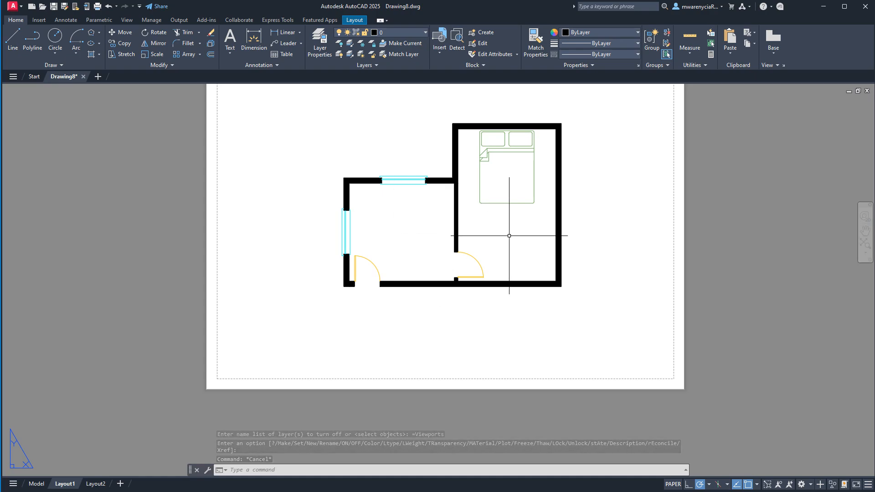
pyautogui.scroll(4, 488, 211)
pyautogui.scroll(-2, 454, 244)
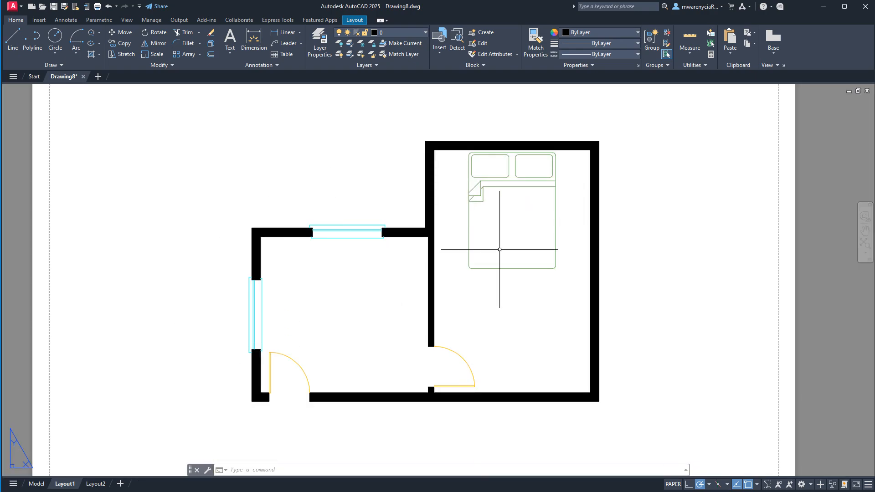
pyautogui.scroll(-2, 500, 249)
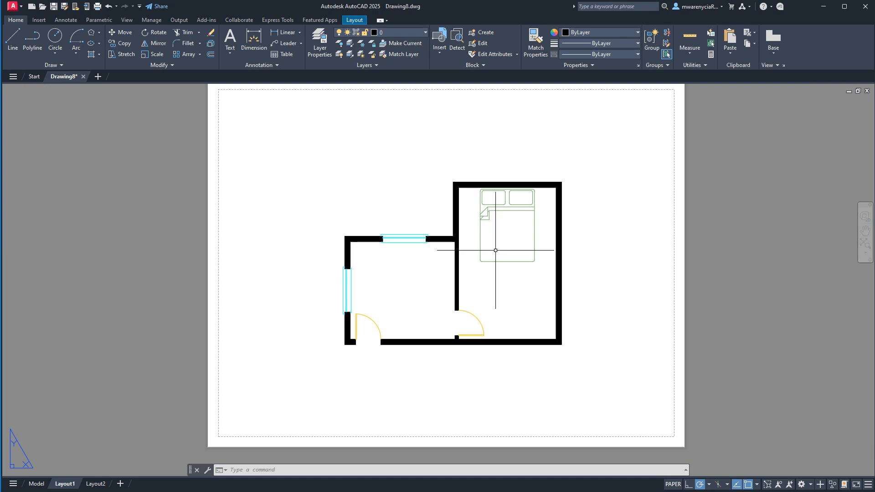